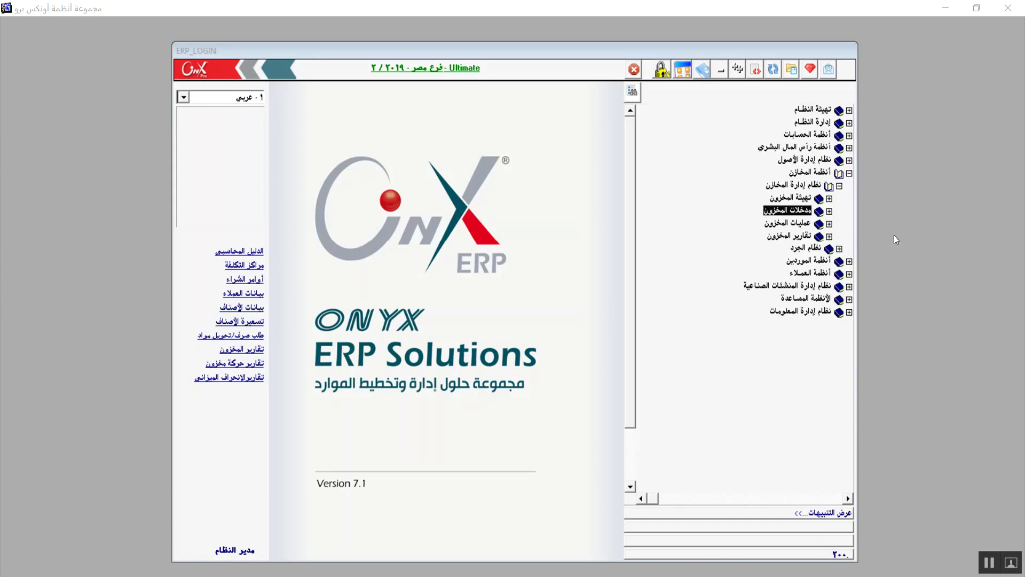
# Open the shelf data form (بيانات الرفوف) among the inventory inputs (مدخلات المخزون) of the warehouse management system
pyautogui.click(830, 211)
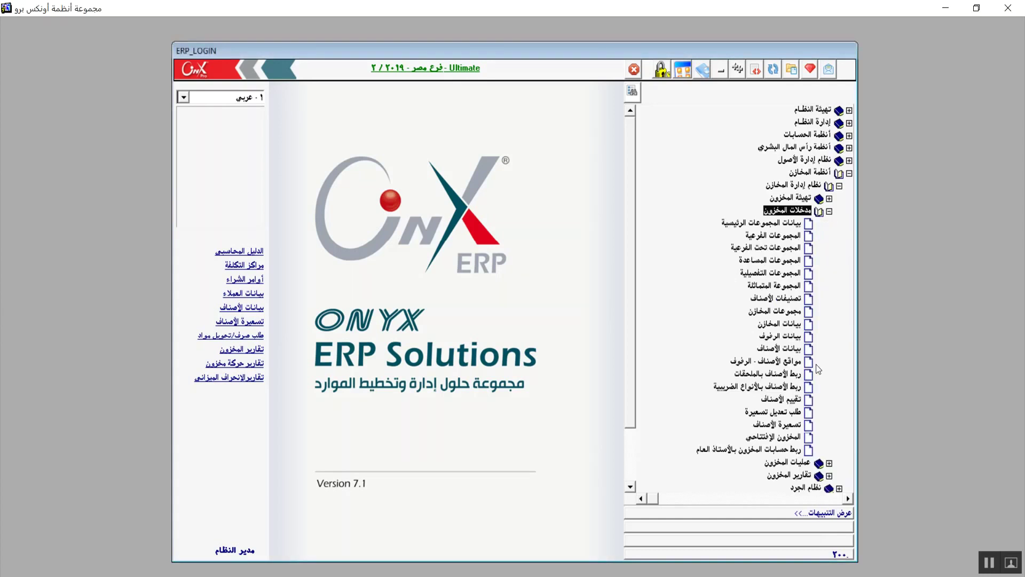
pyautogui.click(783, 339)
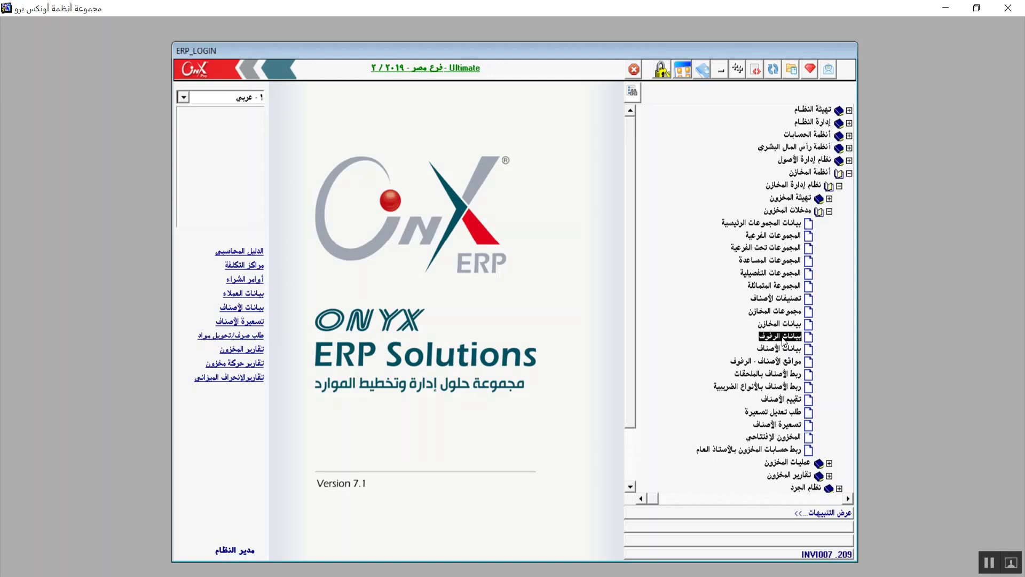
pyautogui.doubleClick(782, 338)
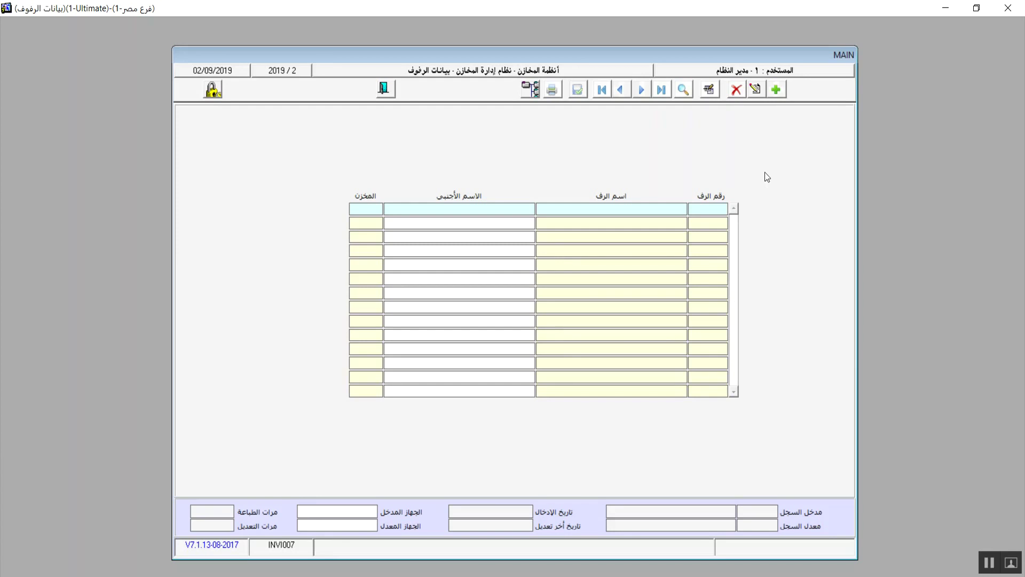
# Look up shelf 1 (قماش صيفي), list all existing shelf records in edit mode, and discard the edit
pyautogui.click(689, 91)
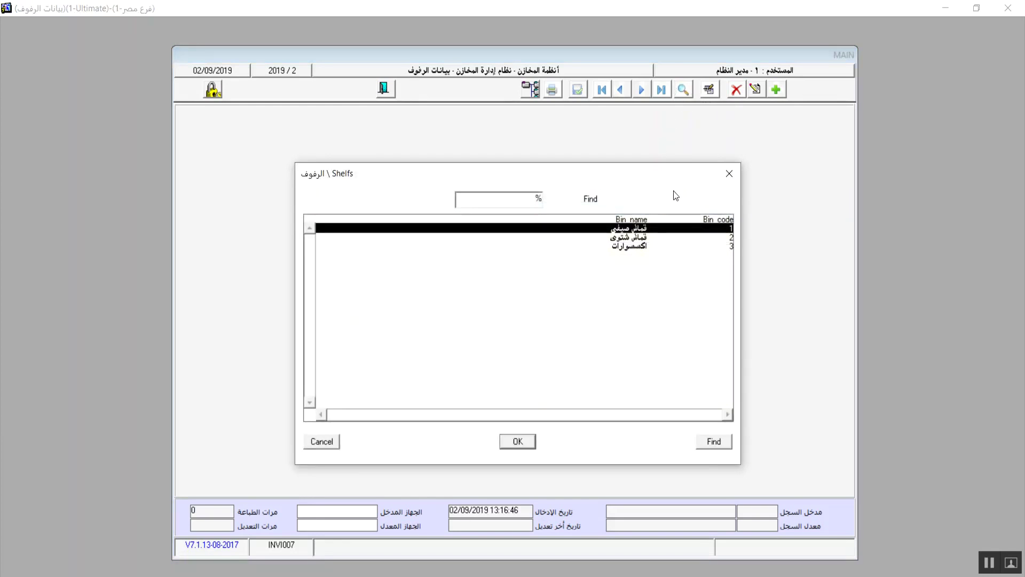
pyautogui.doubleClick(727, 229)
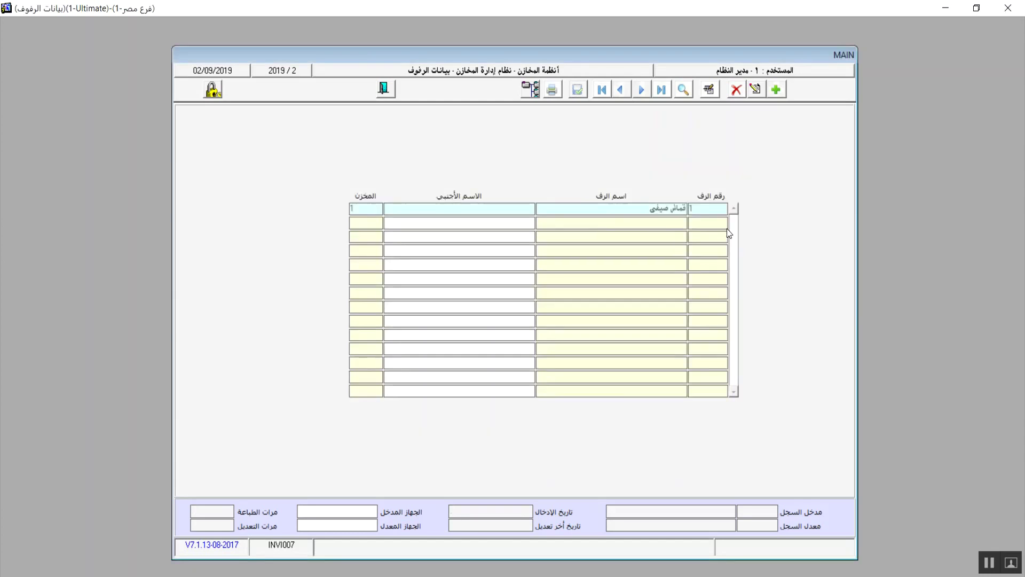
pyautogui.click(711, 92)
pyautogui.click(757, 89)
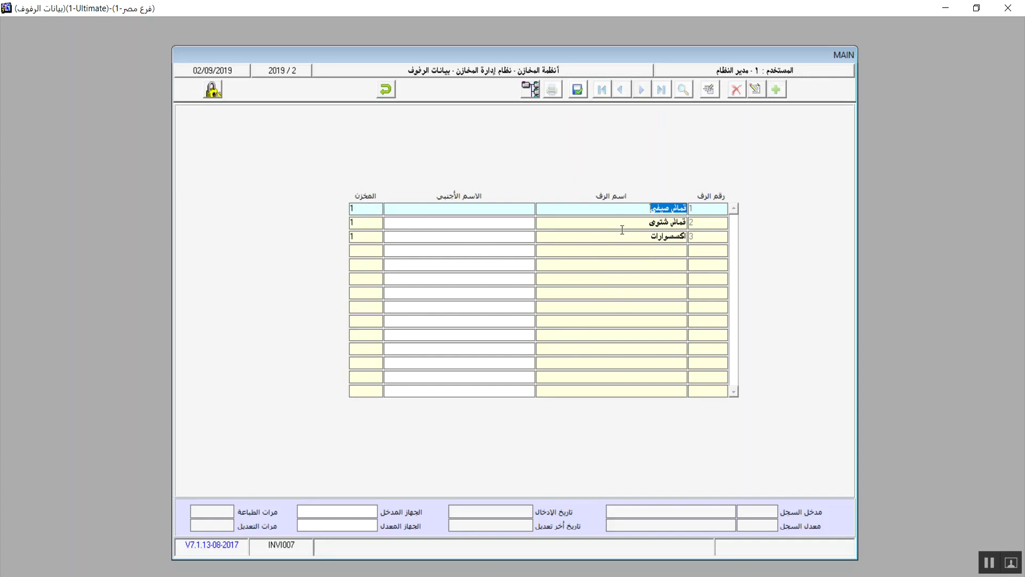
pyautogui.click(393, 95)
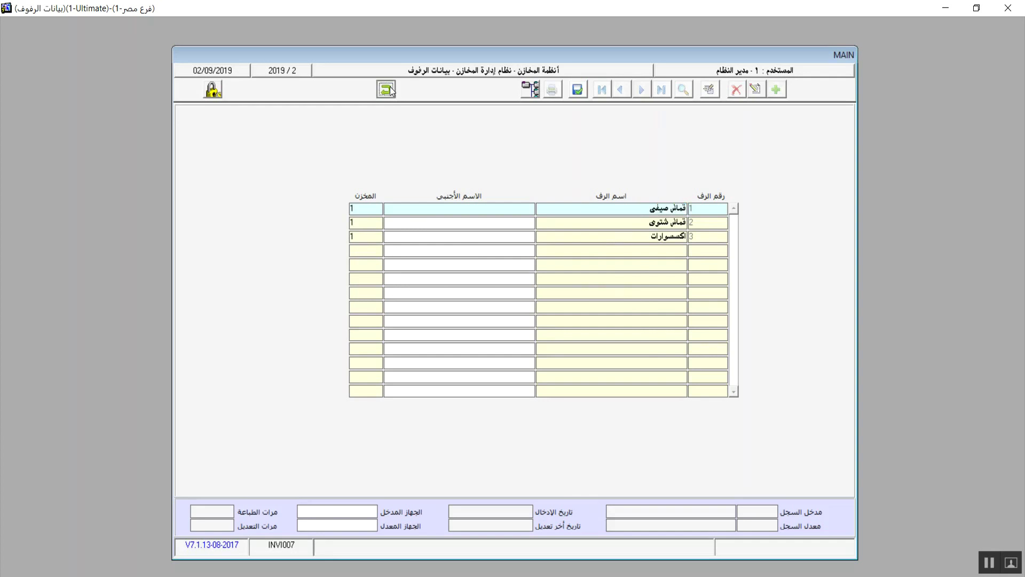
pyautogui.click(534, 341)
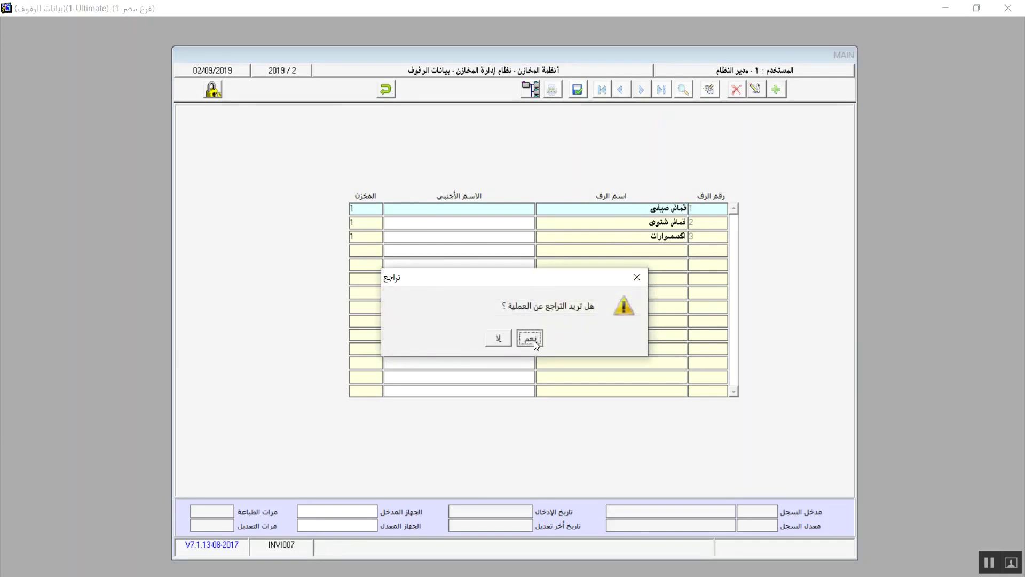
# Add a new shelf with number 1 and name بنطلون, assigned to warehouse 2 (انتاج تام)
pyautogui.click(778, 89)
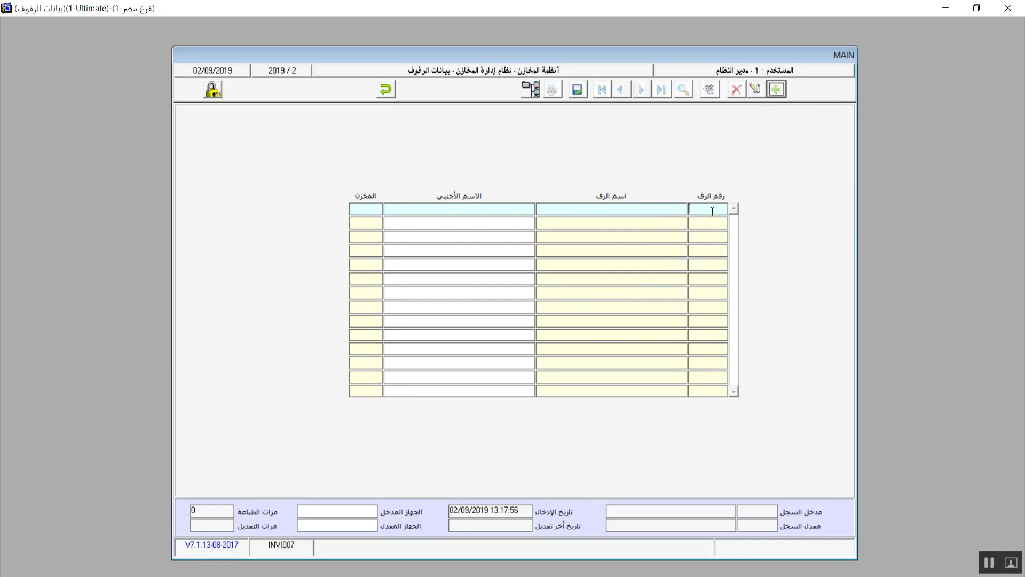
pyautogui.write('1')
pyautogui.click(659, 210)
pyautogui.write('بنطلون')
pyautogui.click(514, 210)
pyautogui.doubleClick(368, 211)
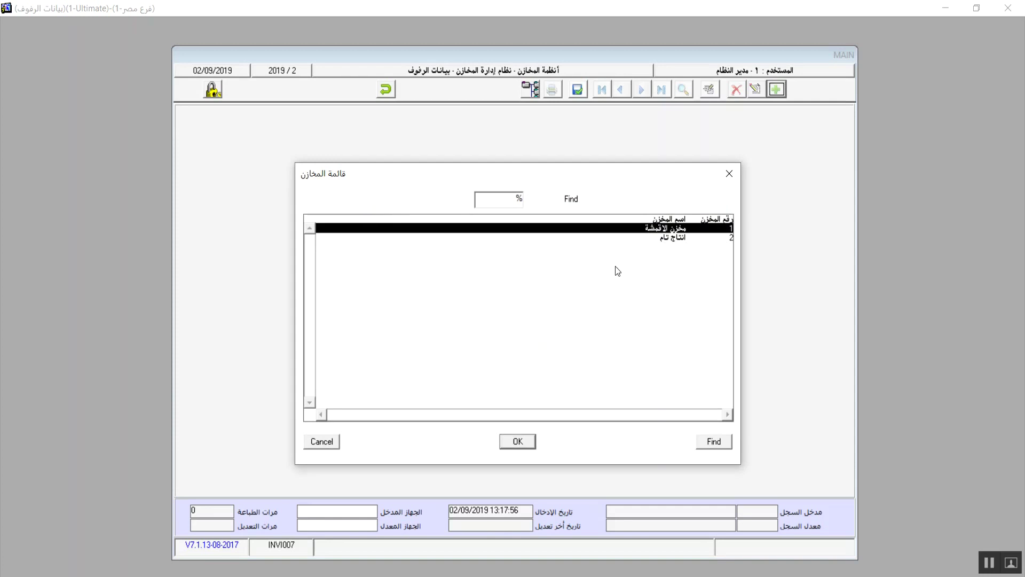
pyautogui.doubleClick(673, 237)
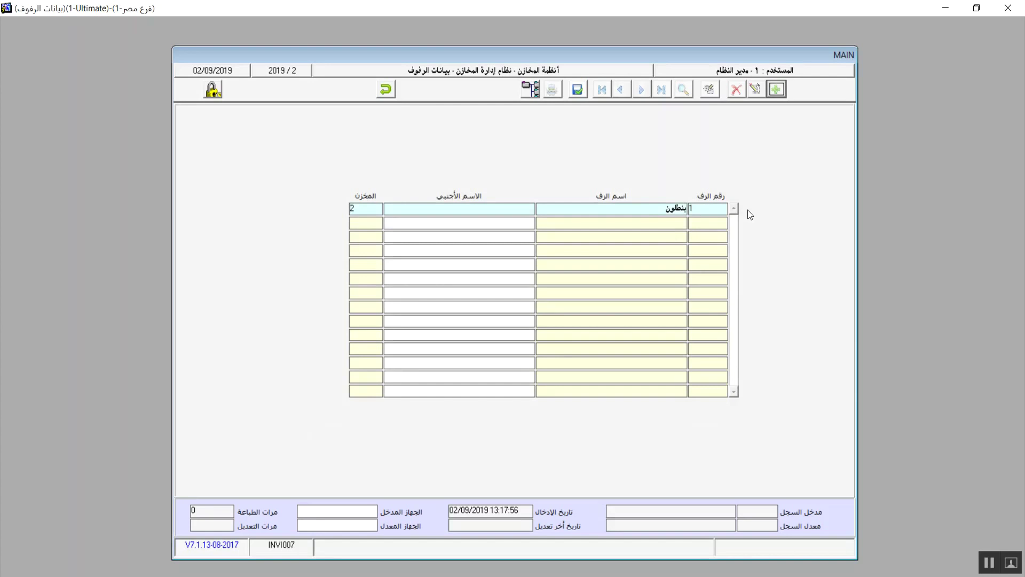
# Add a second shelf with number 2 and name فستان in warehouse 2, and save the shelf records
pyautogui.click(710, 225)
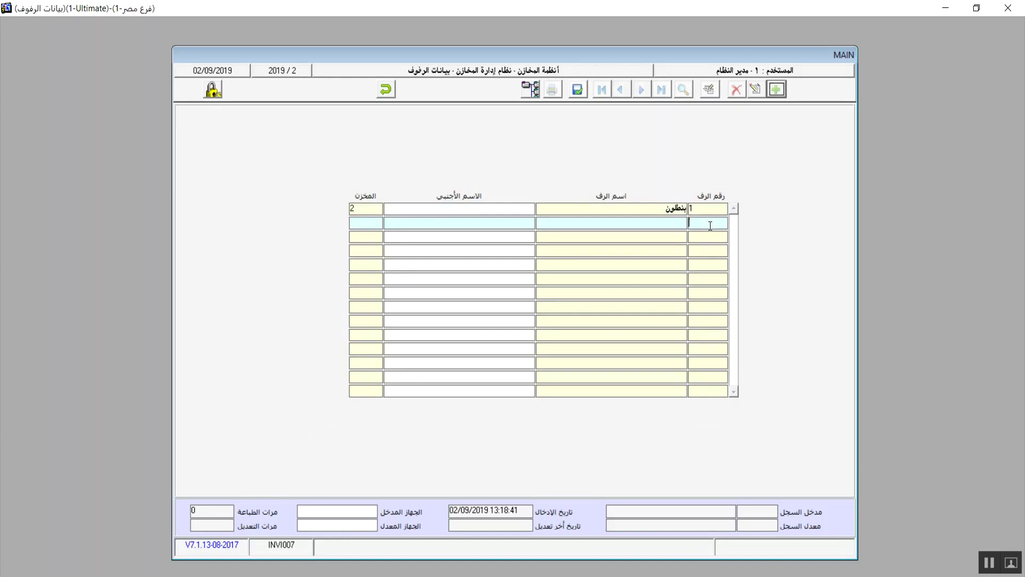
pyautogui.write('2')
pyautogui.write('فستان')
pyautogui.click(377, 225)
pyautogui.press('F9')
pyautogui.doubleClick(682, 238)
pyautogui.click(578, 89)
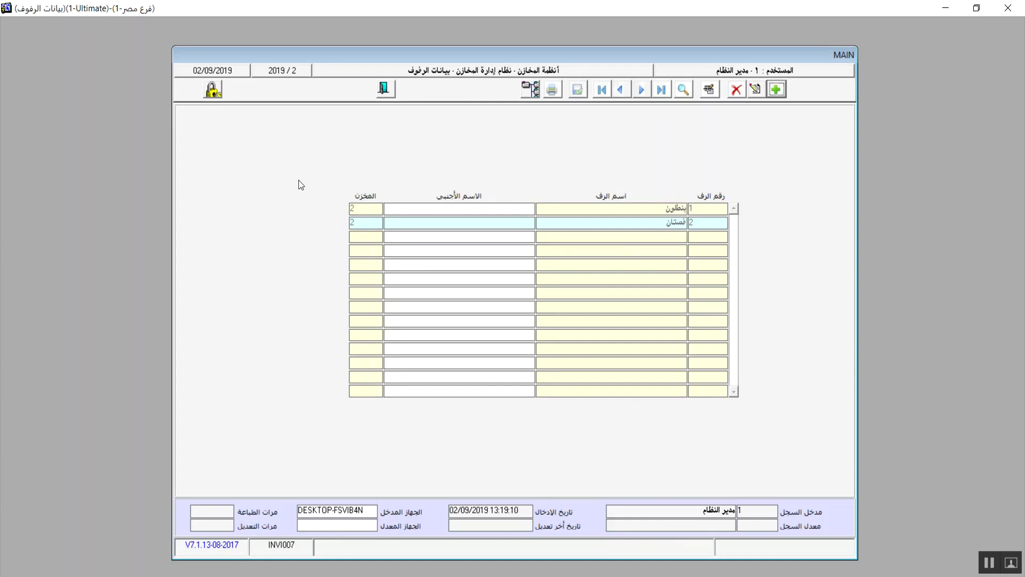
# Check the saved shelves by retrieving shelf code 1, and switch to the item data form (بيانات الأصناف)
pyautogui.click(683, 94)
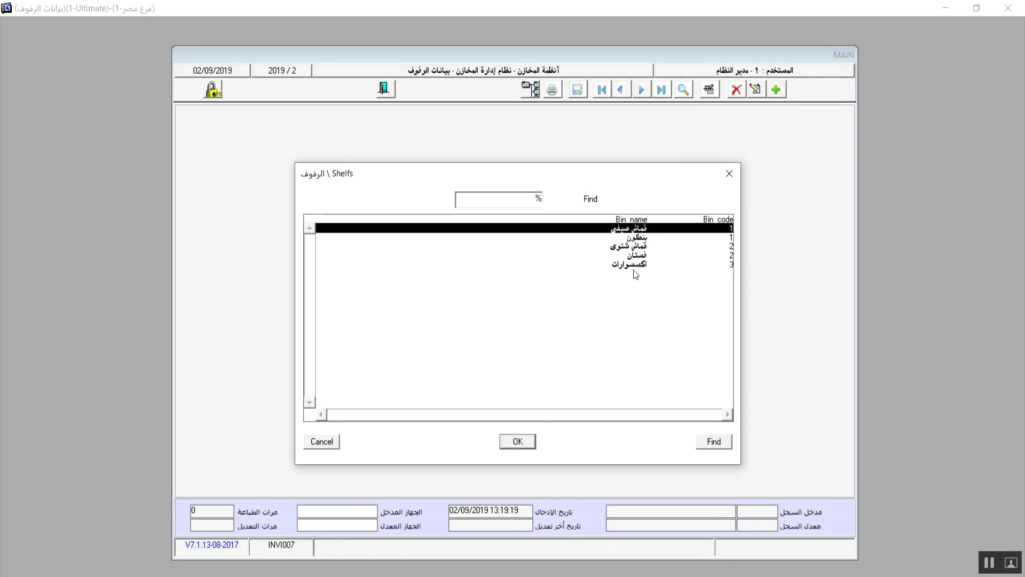
pyautogui.click(518, 441)
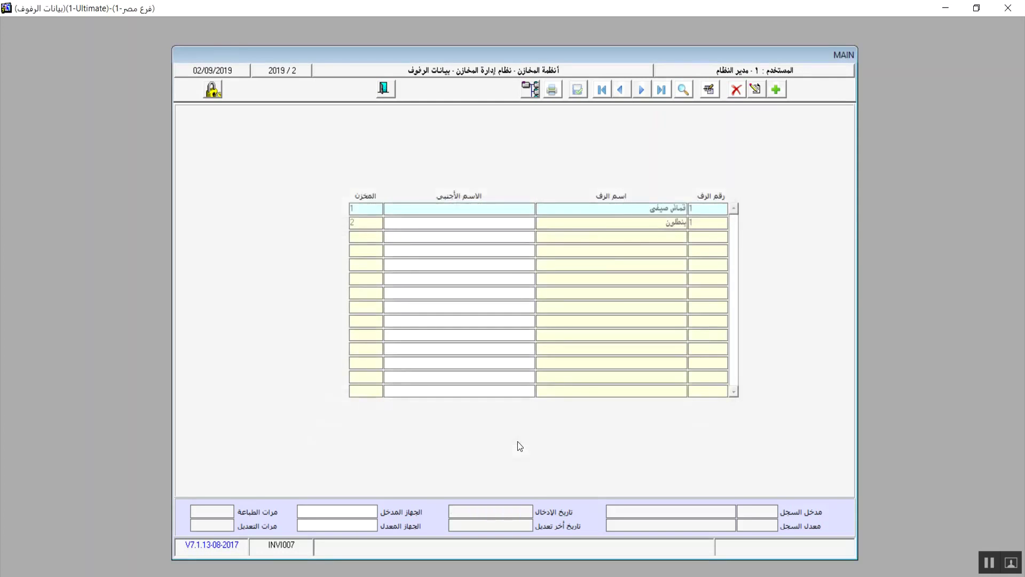
pyautogui.click(383, 89)
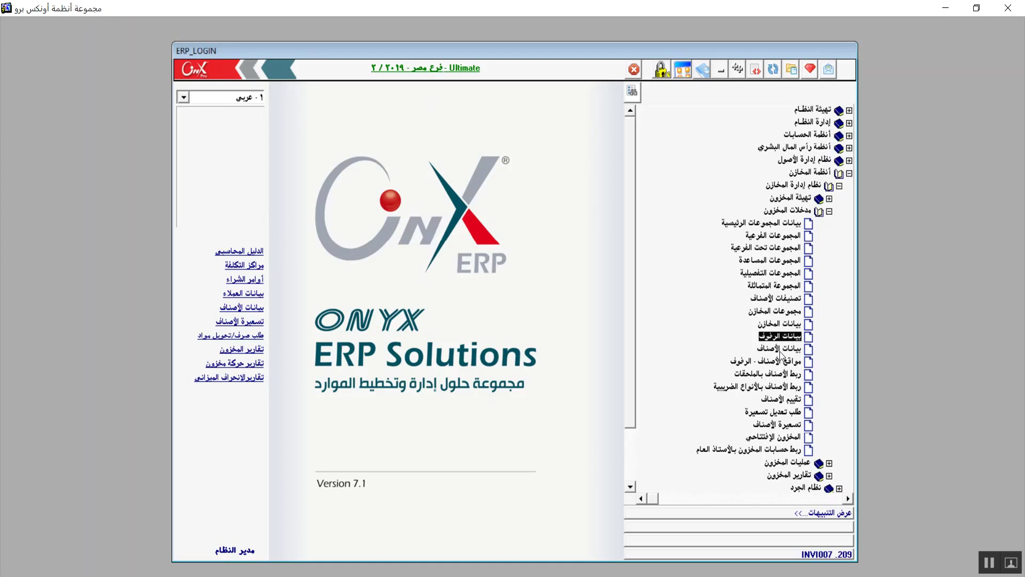
pyautogui.doubleClick(781, 350)
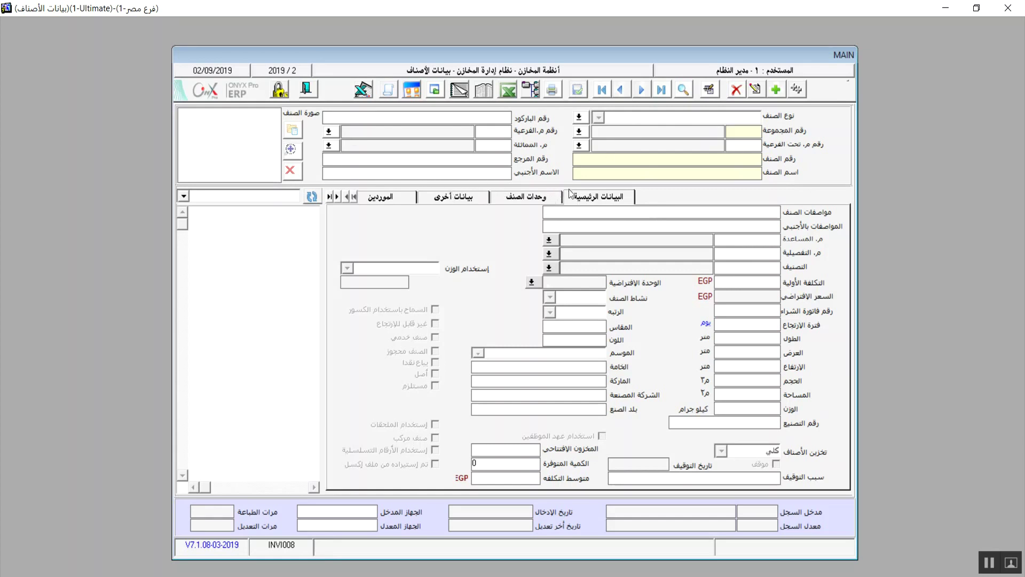
# Examine the sections available in the item data form, from main data and item units through to alternatives
pyautogui.click(525, 196)
pyautogui.click(460, 196)
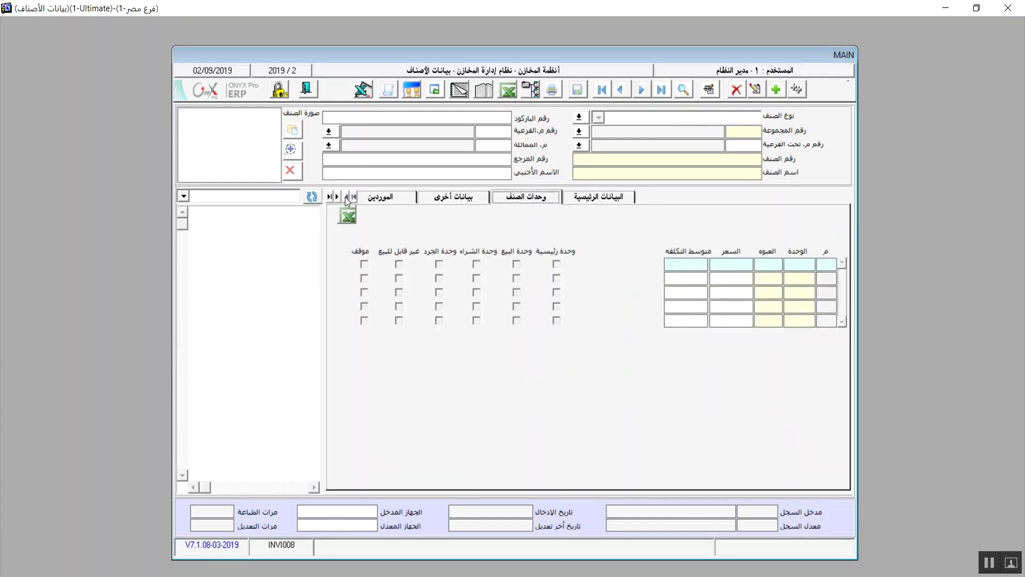
pyautogui.click(582, 199)
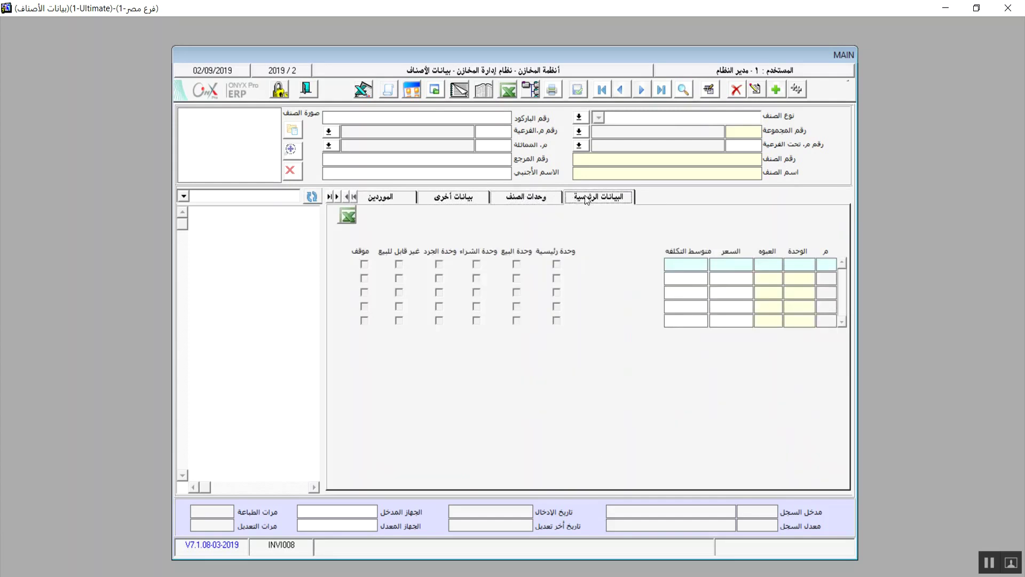
pyautogui.click(331, 197)
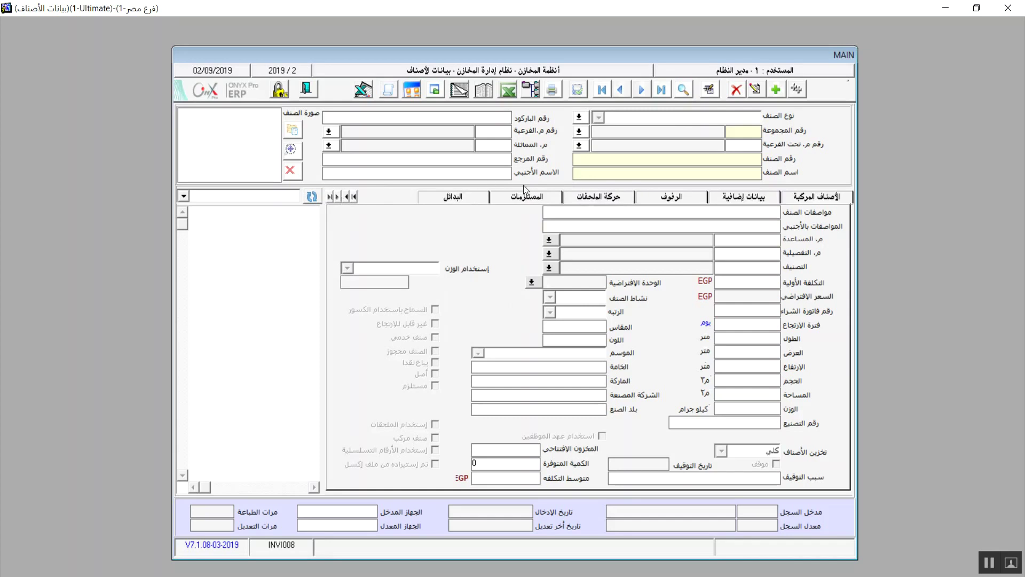
pyautogui.click(347, 197)
pyautogui.click(354, 197)
pyautogui.click(354, 198)
pyautogui.click(354, 197)
pyautogui.click(354, 198)
pyautogui.click(354, 198)
pyautogui.click(354, 198)
pyautogui.click(354, 198)
pyautogui.click(354, 198)
pyautogui.click(354, 198)
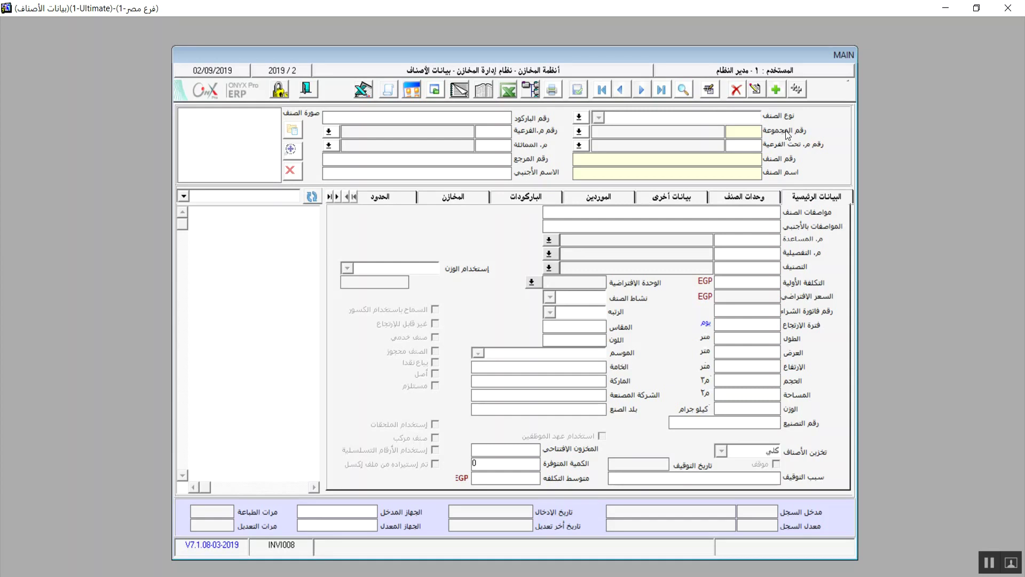
# Start a new item record and review its item type choices and the linked item types form
pyautogui.click(777, 90)
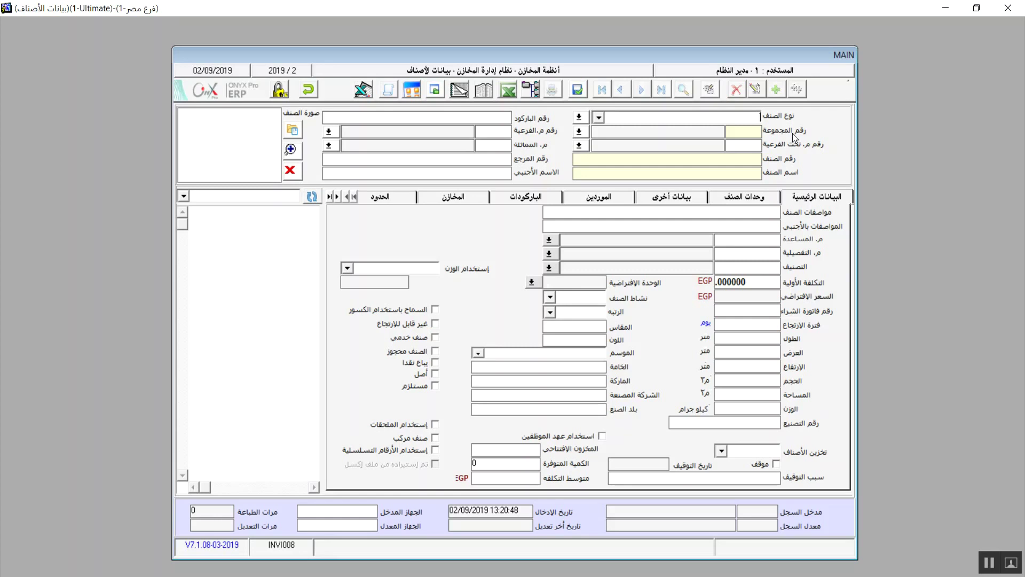
pyautogui.click(599, 119)
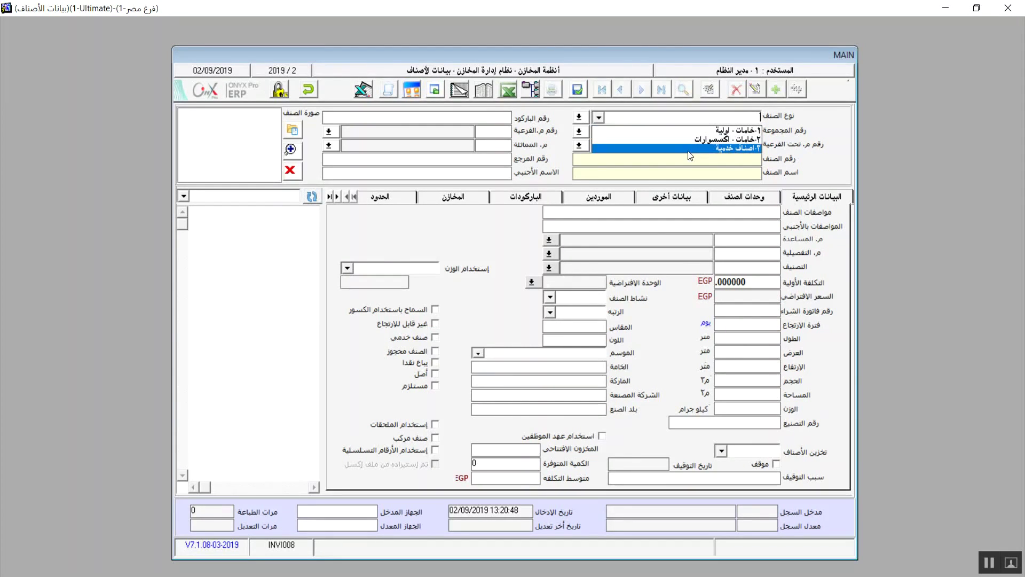
pyautogui.click(583, 122)
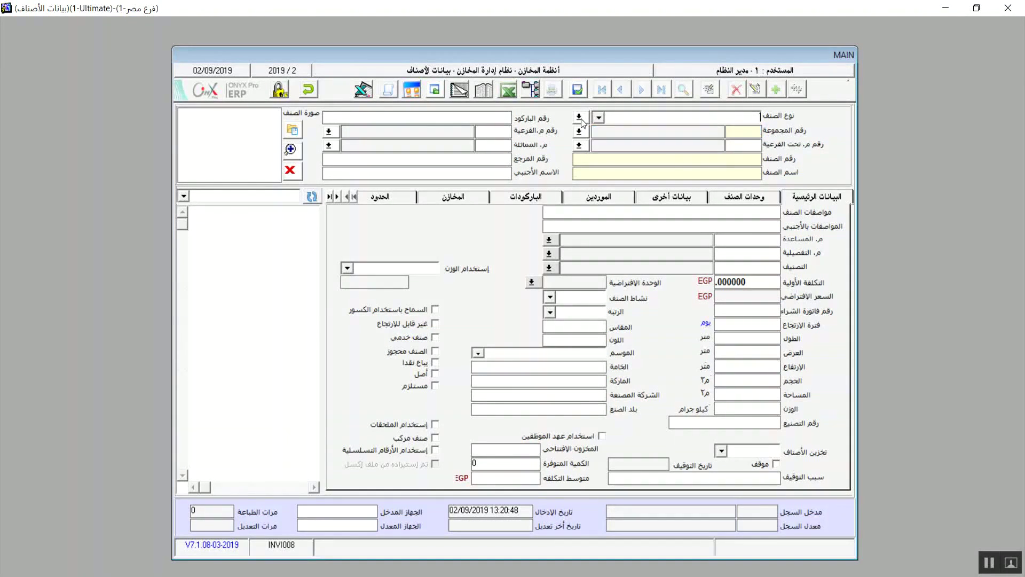
pyautogui.click(581, 119)
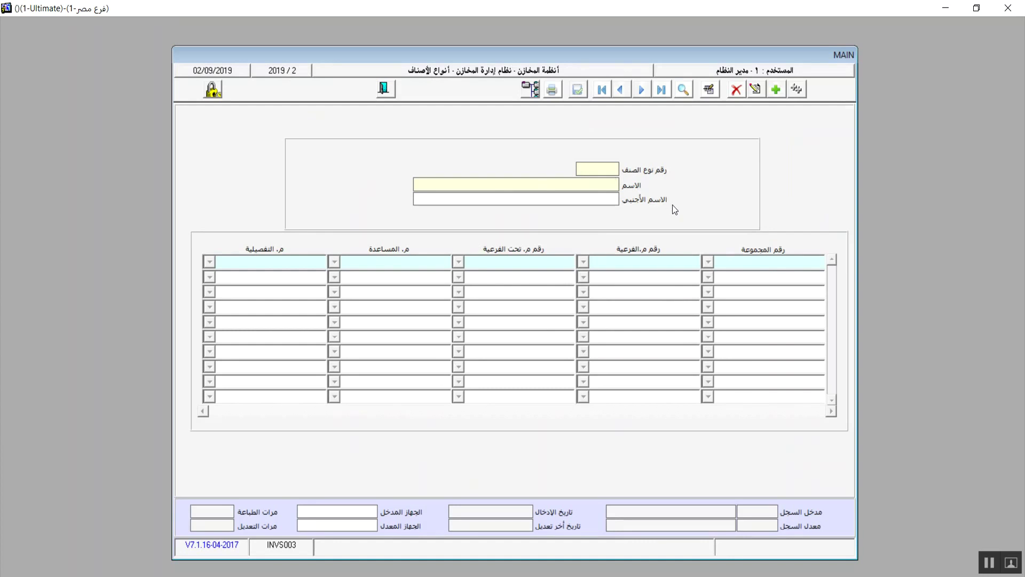
pyautogui.click(386, 92)
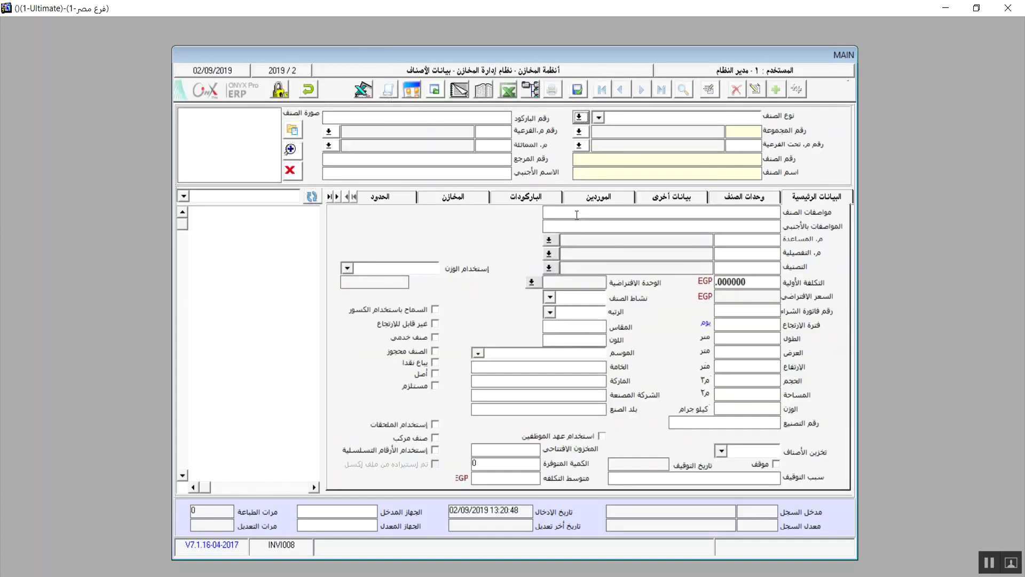
# Open the item types form (أنواع الأصناف) from the new item's type field
pyautogui.click(731, 117)
pyautogui.click(600, 119)
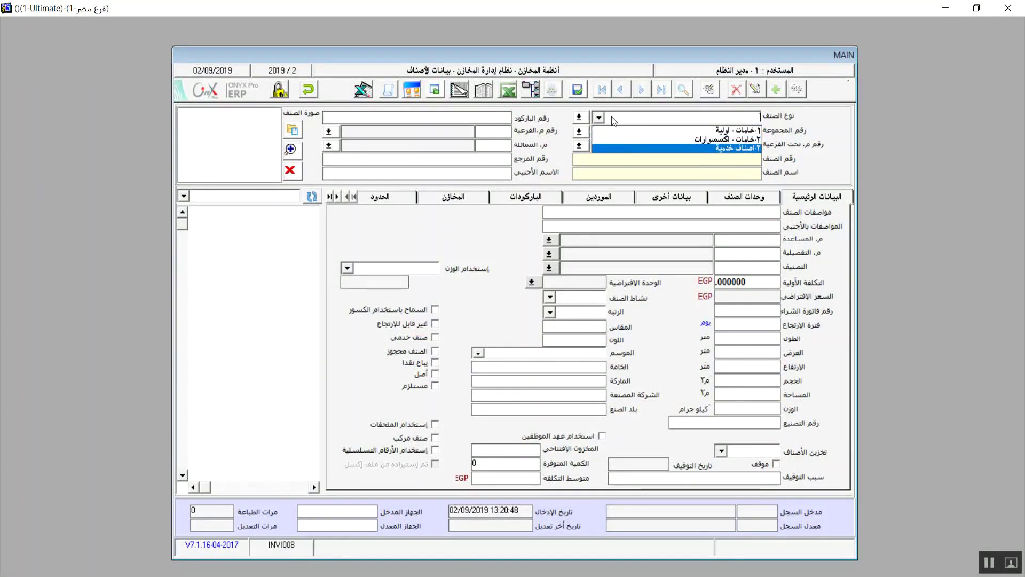
pyautogui.click(583, 120)
pyautogui.click(582, 118)
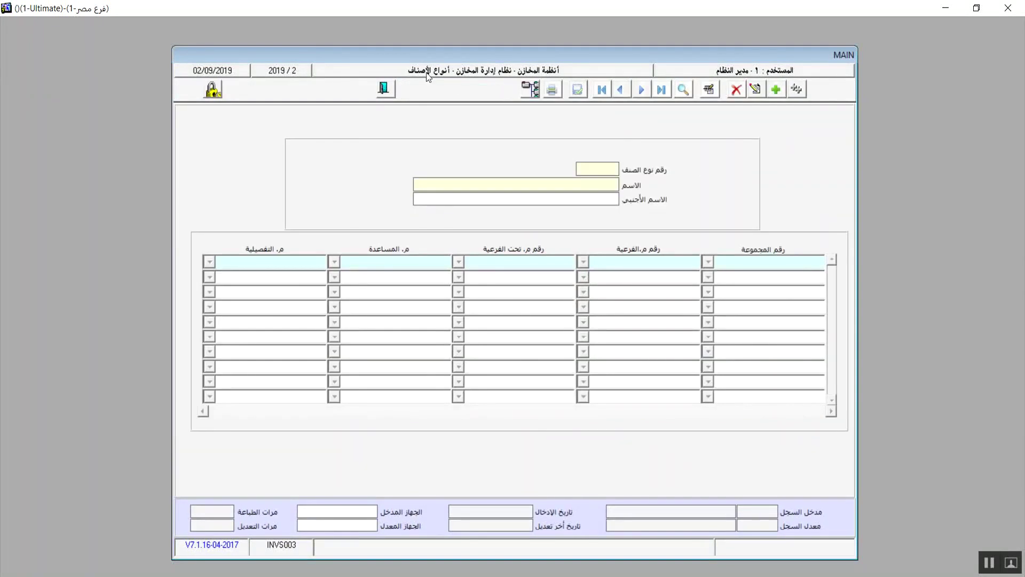
# Add a new item type named منتج تام and assign it to the main group سلع و منتجات
pyautogui.click(776, 91)
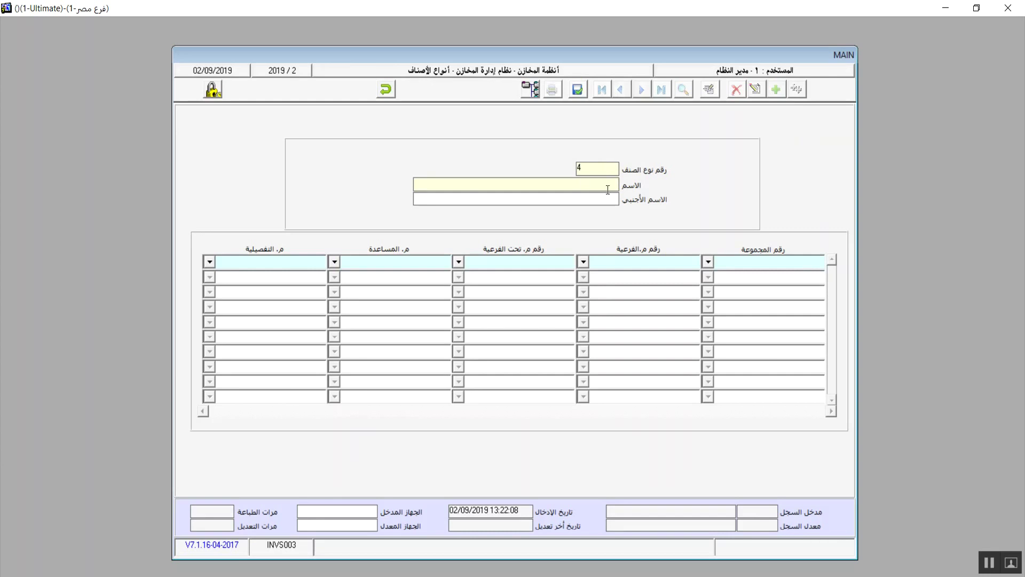
pyautogui.write('منتج تام')
pyautogui.click(706, 264)
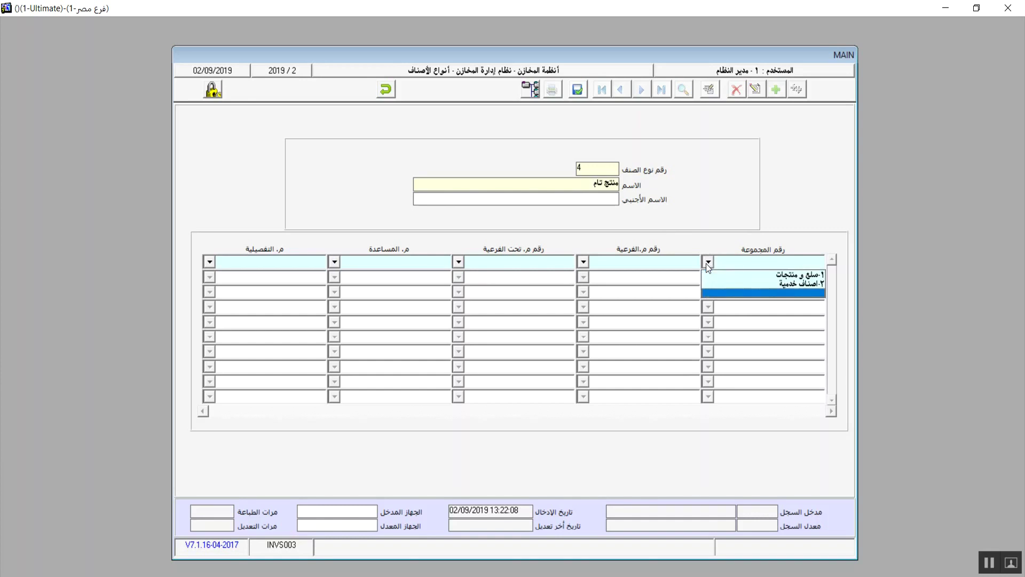
pyautogui.click(810, 282)
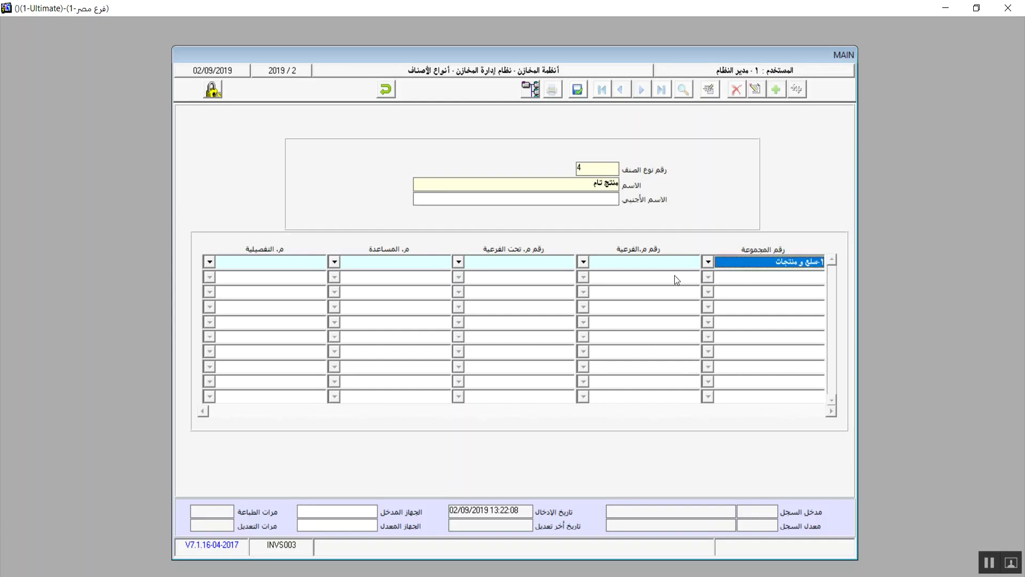
# Set the item type's subgroup to انتاج تام and leave the under-subgroup empty
pyautogui.click(584, 262)
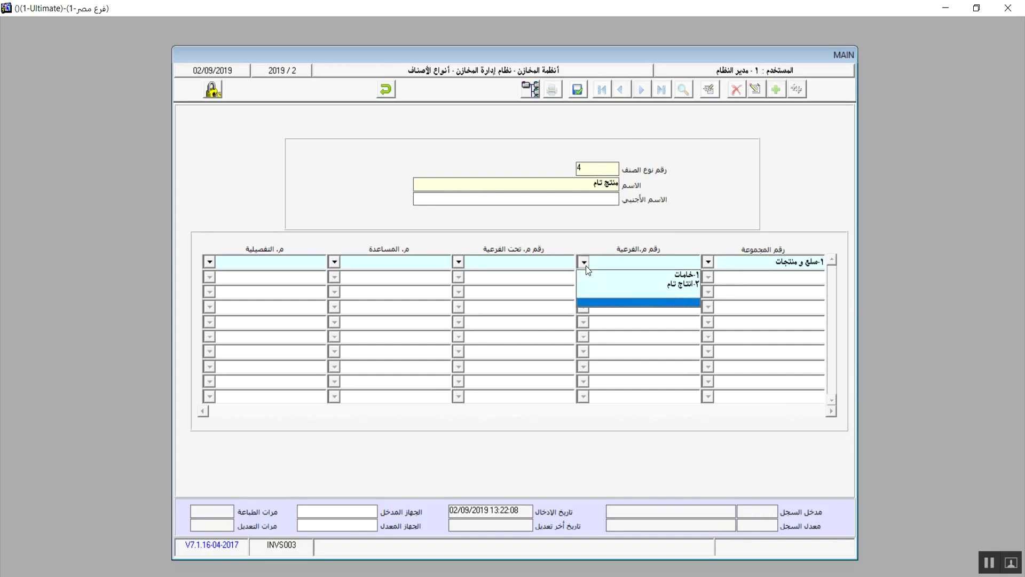
pyautogui.click(674, 287)
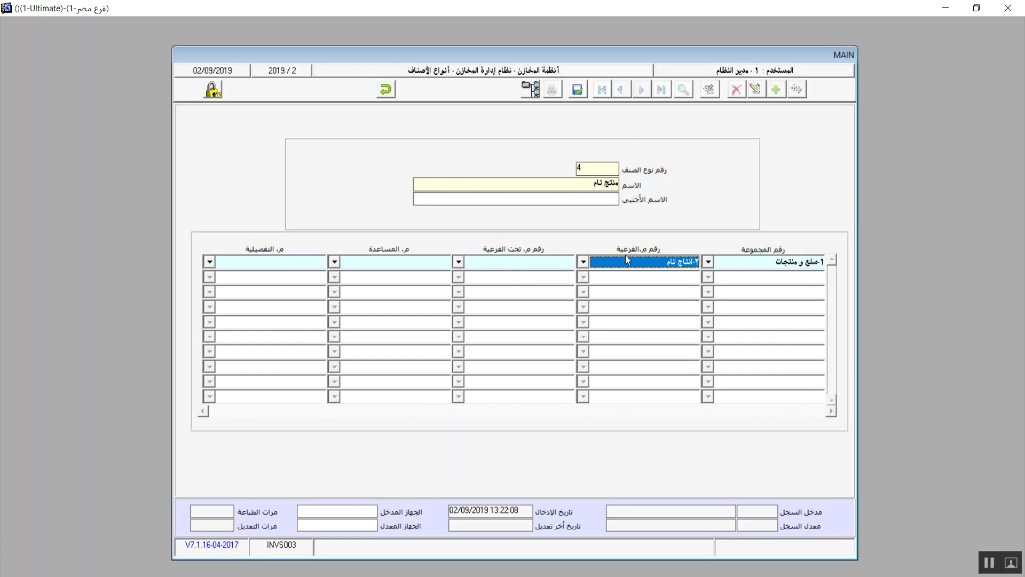
pyautogui.click(580, 262)
pyautogui.click(580, 262)
pyautogui.click(458, 262)
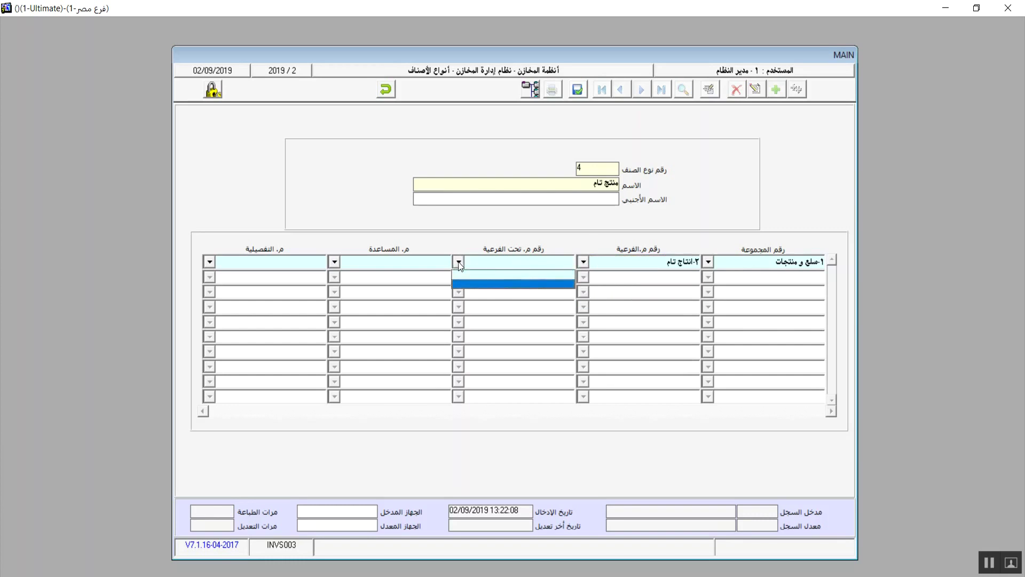
pyautogui.click(458, 262)
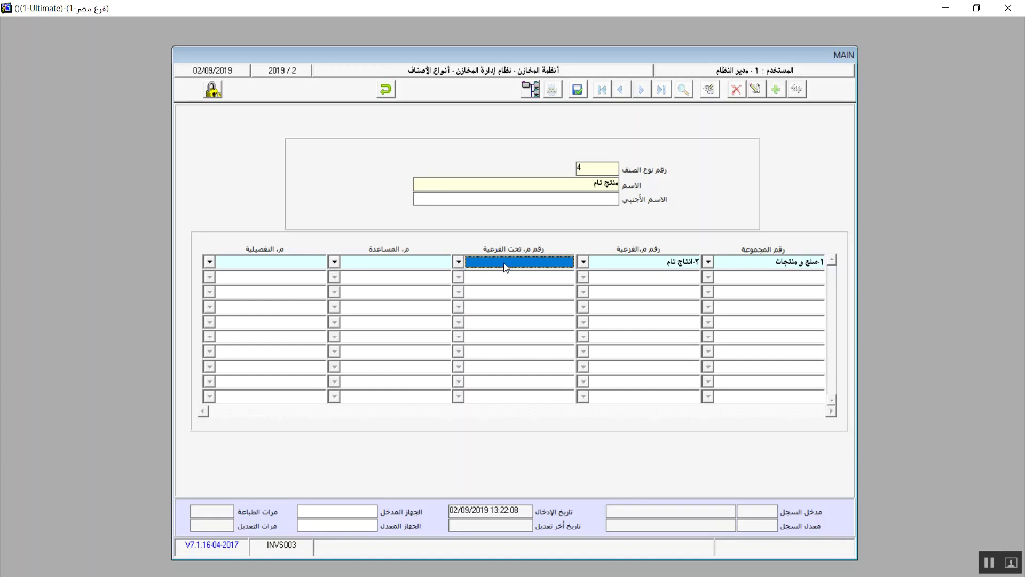
# Clear the subgroup and the main group from the first row of the item type منتج تام
pyautogui.click(504, 263)
pyautogui.click(463, 262)
pyautogui.click(584, 261)
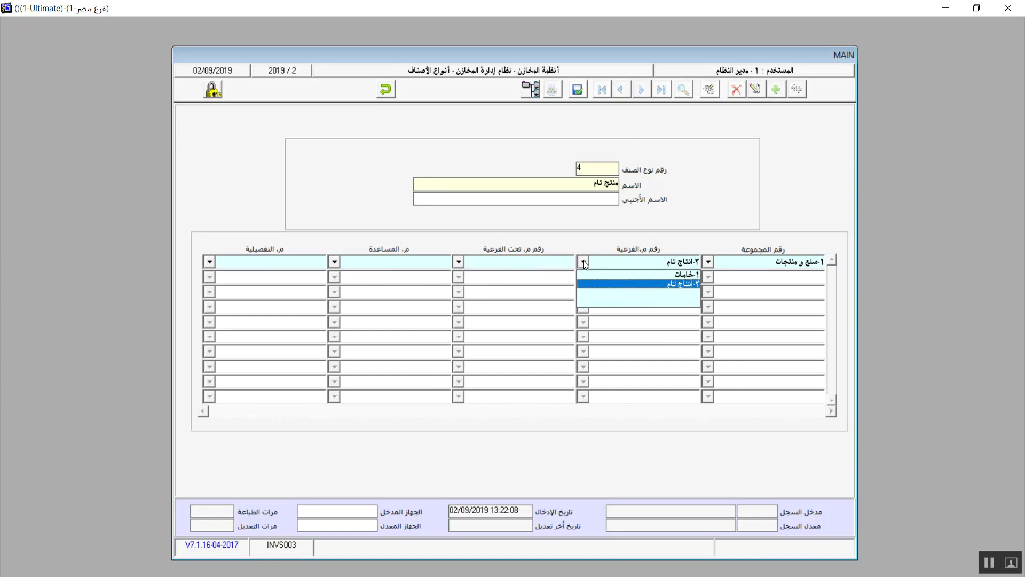
pyautogui.click(639, 295)
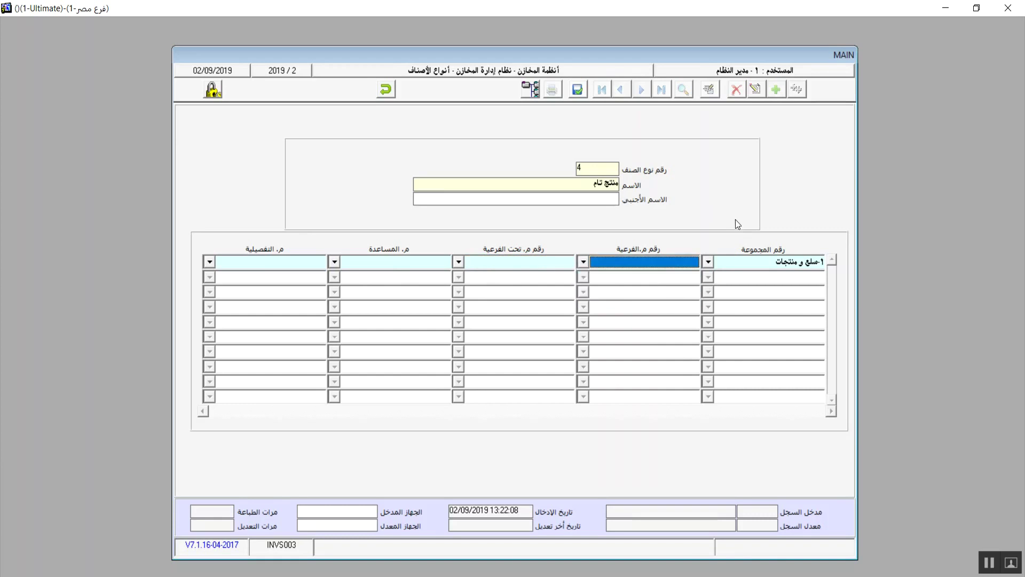
pyautogui.click(709, 262)
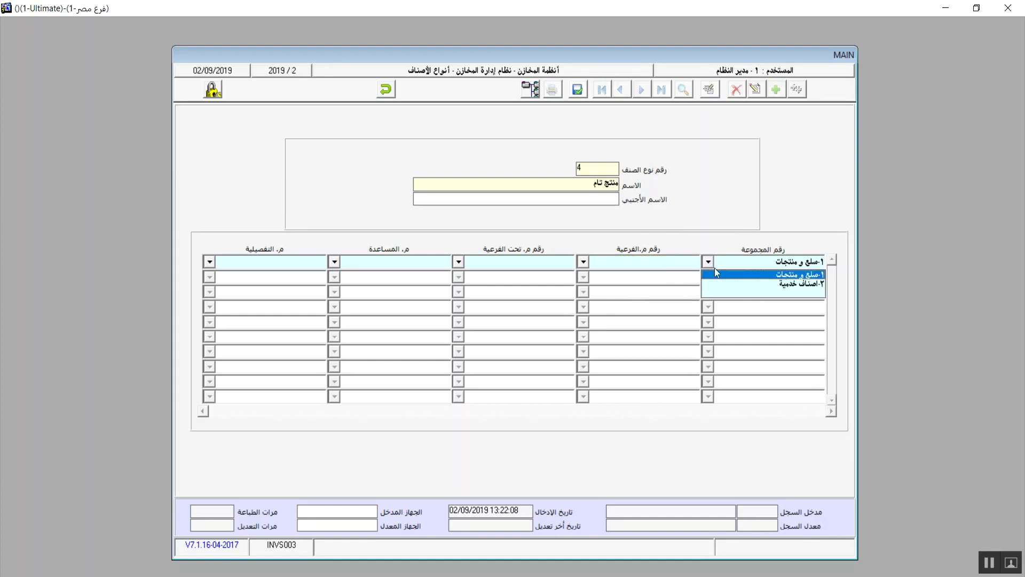
pyautogui.click(735, 295)
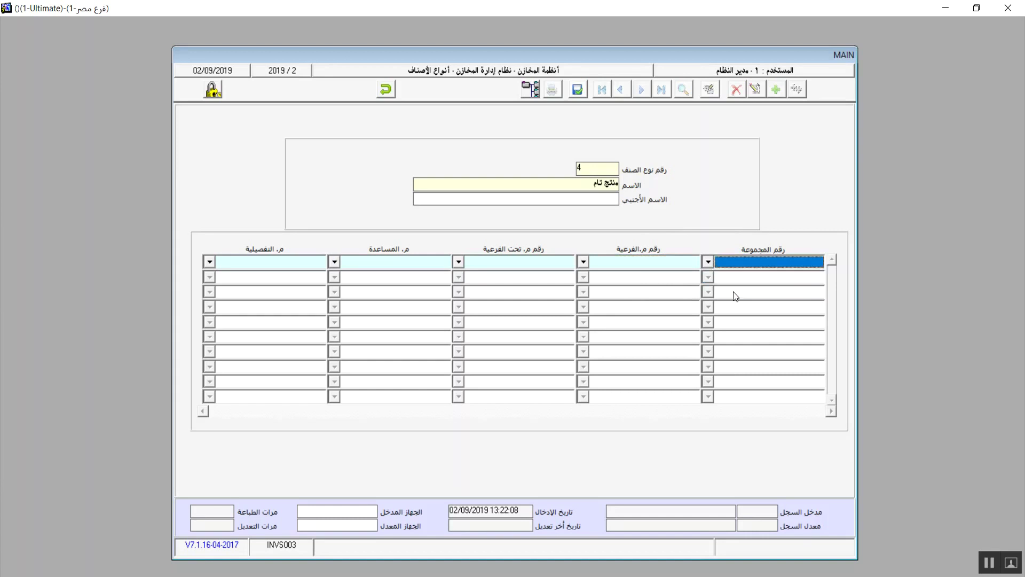
# Save the item type منتج تام without any groups and return to the item data form
pyautogui.click(581, 186)
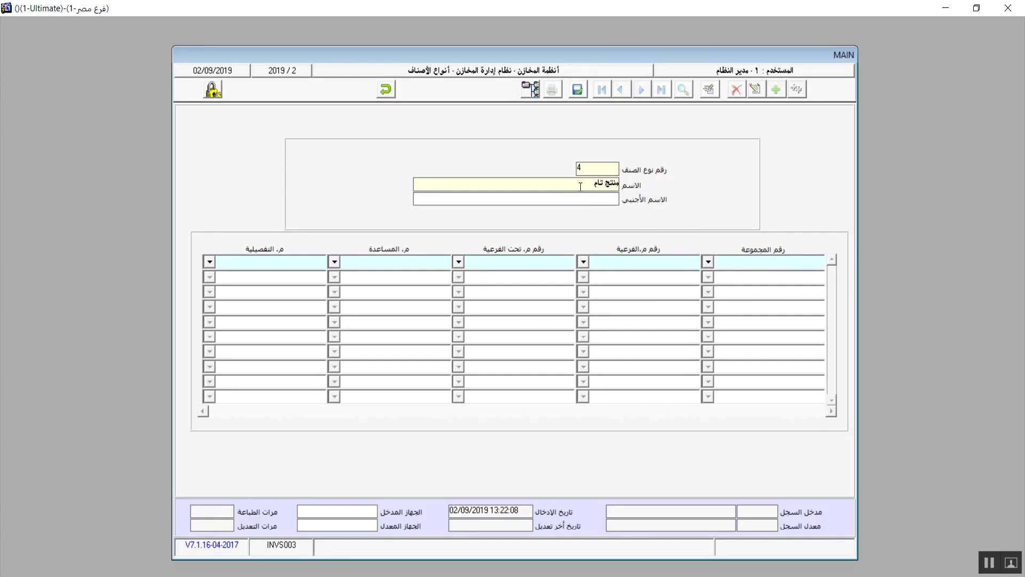
pyautogui.click(577, 90)
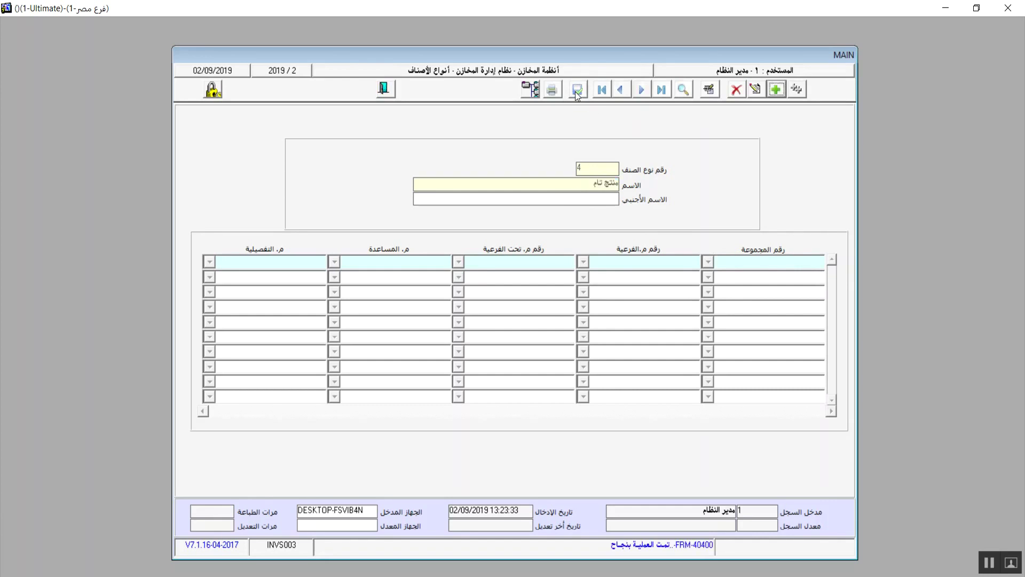
pyautogui.click(386, 90)
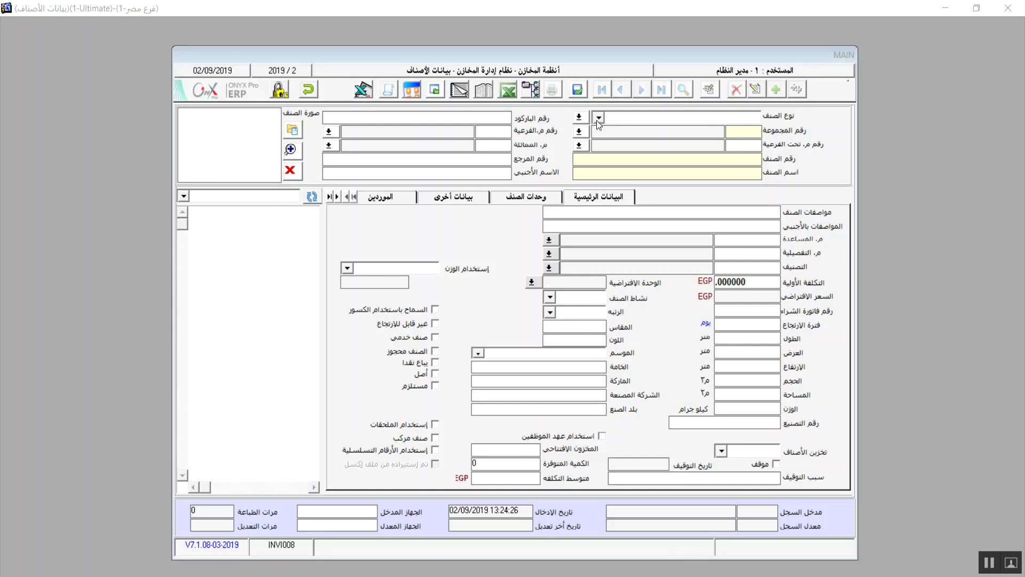
# Set the new item's type to منتج تام
pyautogui.click(597, 120)
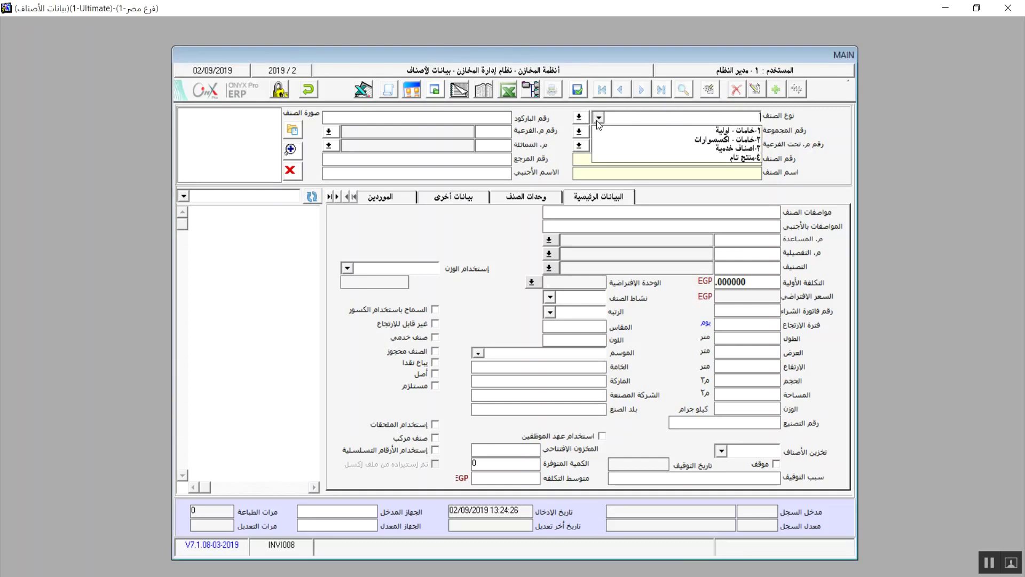
pyautogui.click(730, 159)
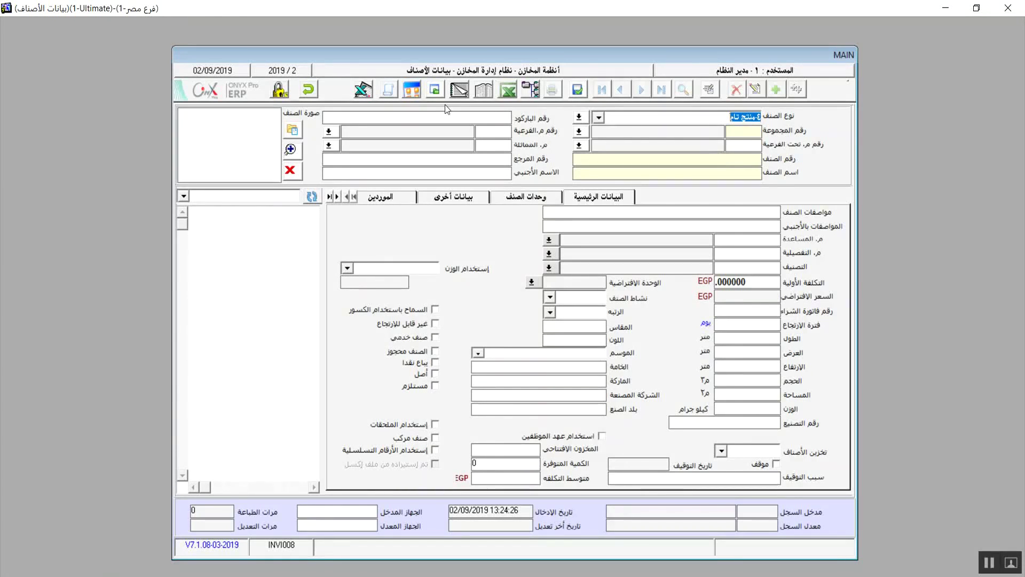
pyautogui.click(435, 117)
pyautogui.click(748, 133)
pyautogui.doubleClick(748, 133)
# Review the available item types for the new item and keep منتج تام selected
pyautogui.click(599, 118)
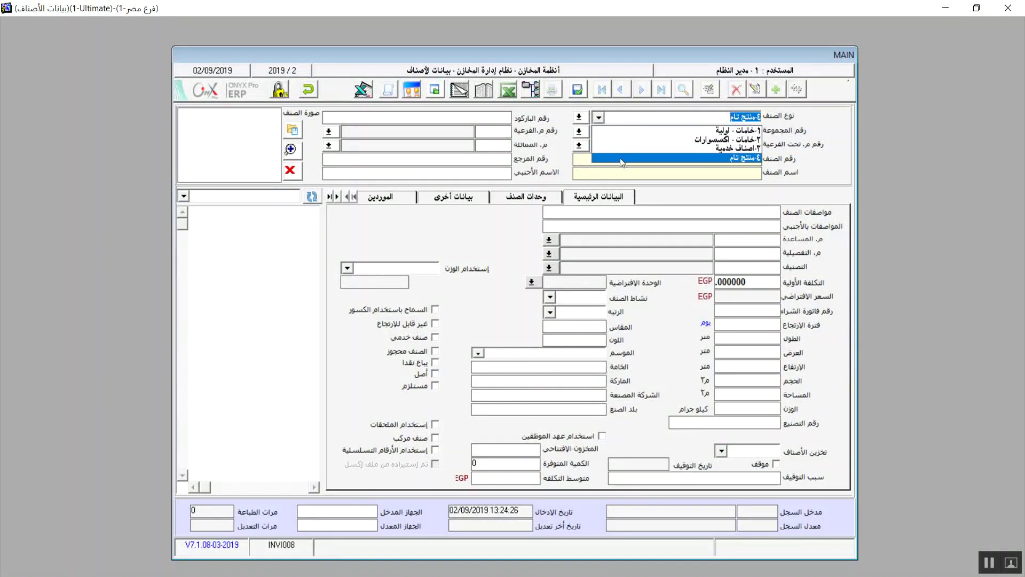
pyautogui.press('Up')
pyautogui.press('Up')
pyautogui.press('Up')
pyautogui.press('Down')
pyautogui.press('Down')
pyautogui.press('Down')
pyautogui.press('Return')
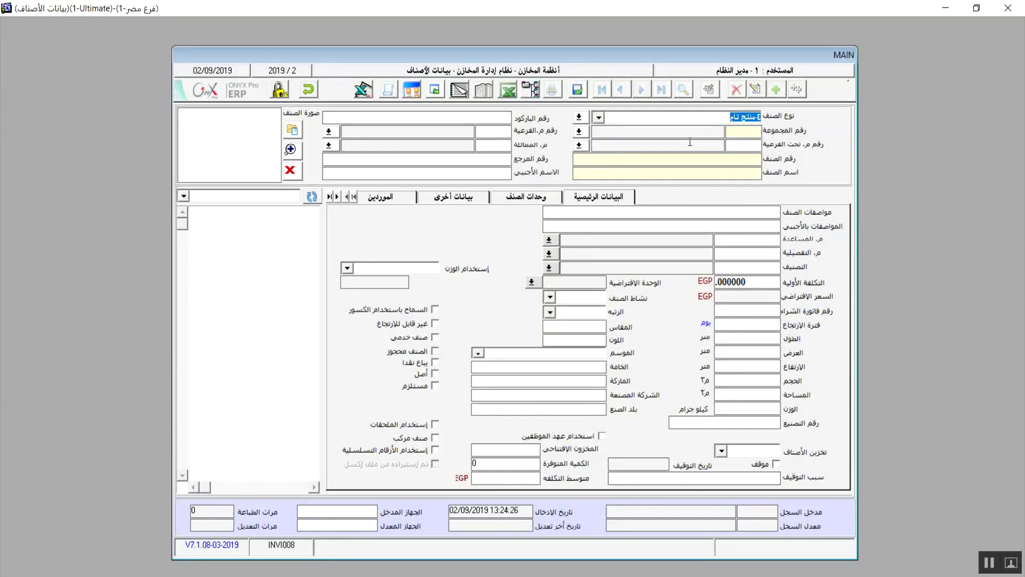
# Assign the new item to main group 1, سلع و منتجات
pyautogui.click(740, 131)
pyautogui.click(743, 133)
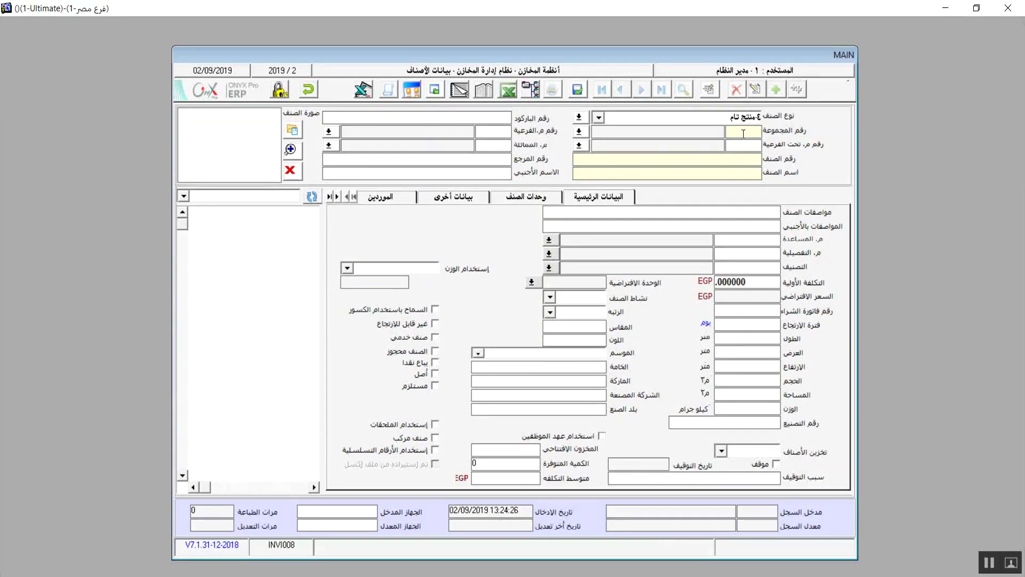
pyautogui.write('1')
pyautogui.press('Return')
# Look through the subgroups of the main group and set the item's subgroup to 2, انتاج تام
pyautogui.doubleClick(502, 134)
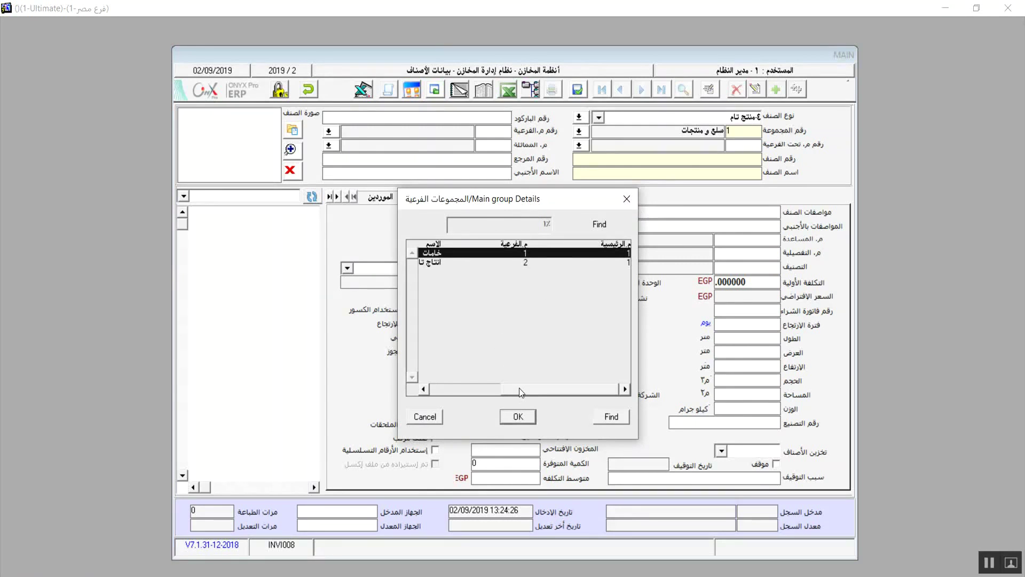
pyautogui.moveTo(519, 388)
pyautogui.mouseDown()
pyautogui.moveTo(487, 389)
pyautogui.moveTo(509, 395)
pyautogui.mouseUp()
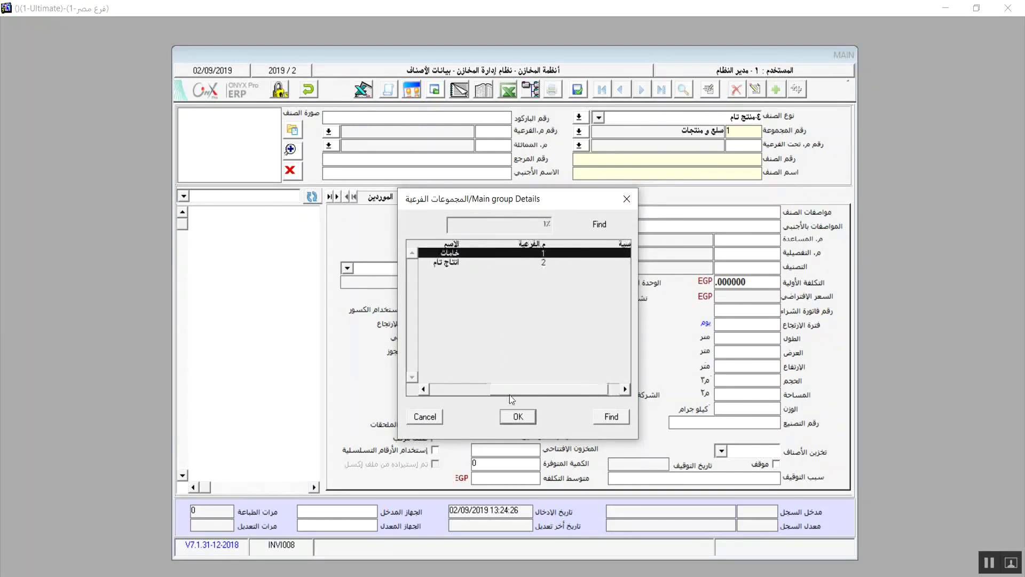
pyautogui.click(431, 421)
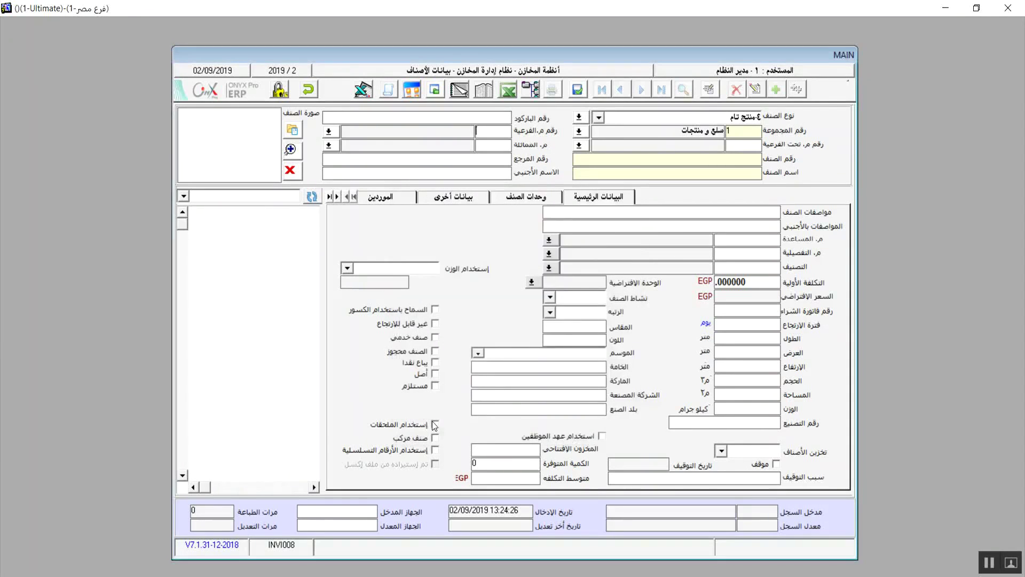
pyautogui.write('2')
pyautogui.press('Return')
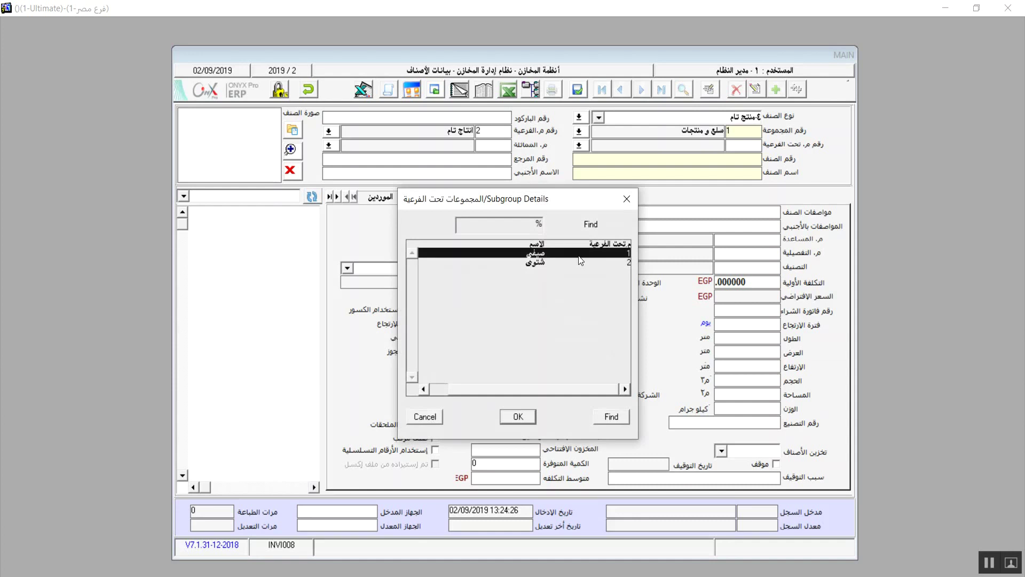
# Set the item's under-subgroup to صيفى and its alternative group to رجالى
pyautogui.doubleClick(536, 253)
pyautogui.click(500, 146)
pyautogui.press('Return')
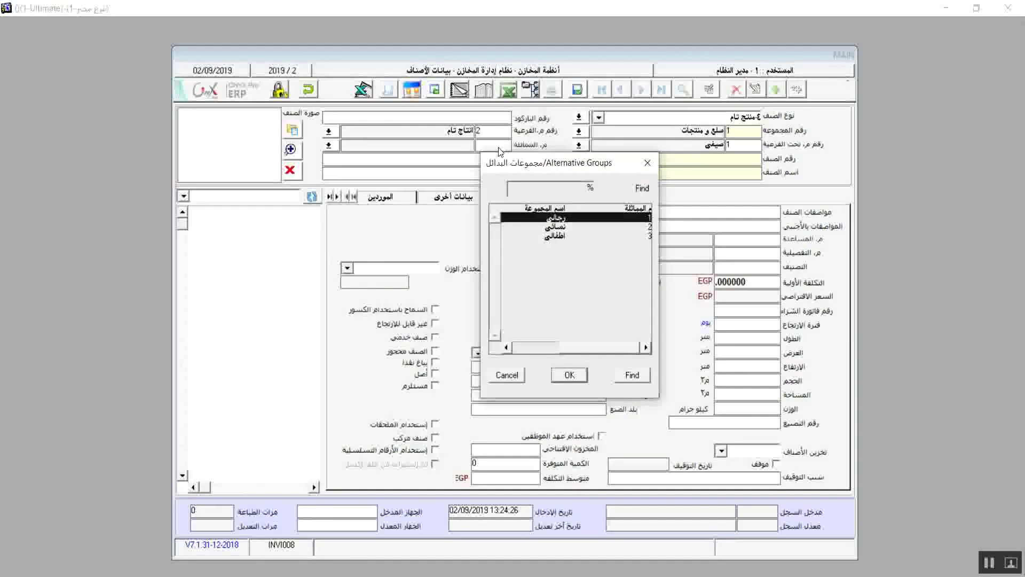
pyautogui.doubleClick(559, 218)
# Enter 001 as the item number and بنطلون رجالى جينز as the item name
pyautogui.click(727, 161)
pyautogui.write('001')
pyautogui.press('Return')
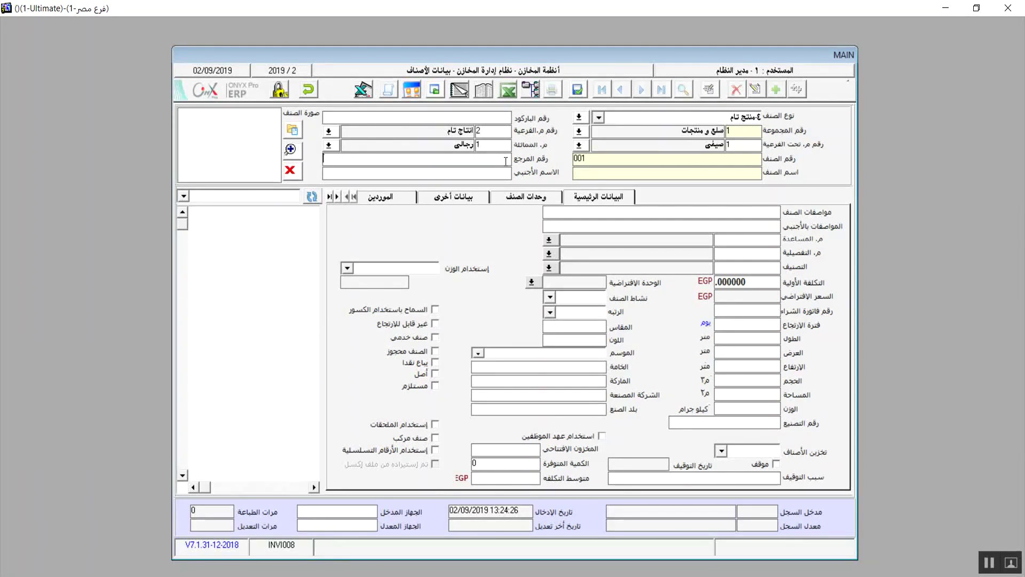
pyautogui.click(626, 171)
pyautogui.write('بنطلون رجالى')
pyautogui.write('جينز')
# View the text editors for the item specifications and the foreign-language specifications, leaving both fields empty
pyautogui.doubleClick(745, 215)
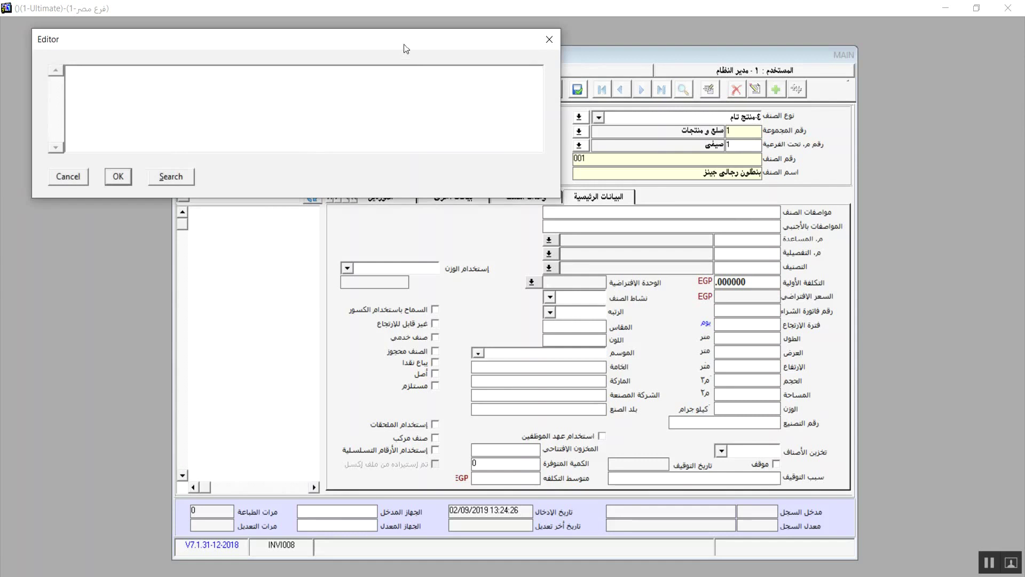
pyautogui.moveTo(406, 48); pyautogui.dragTo(455, 120)
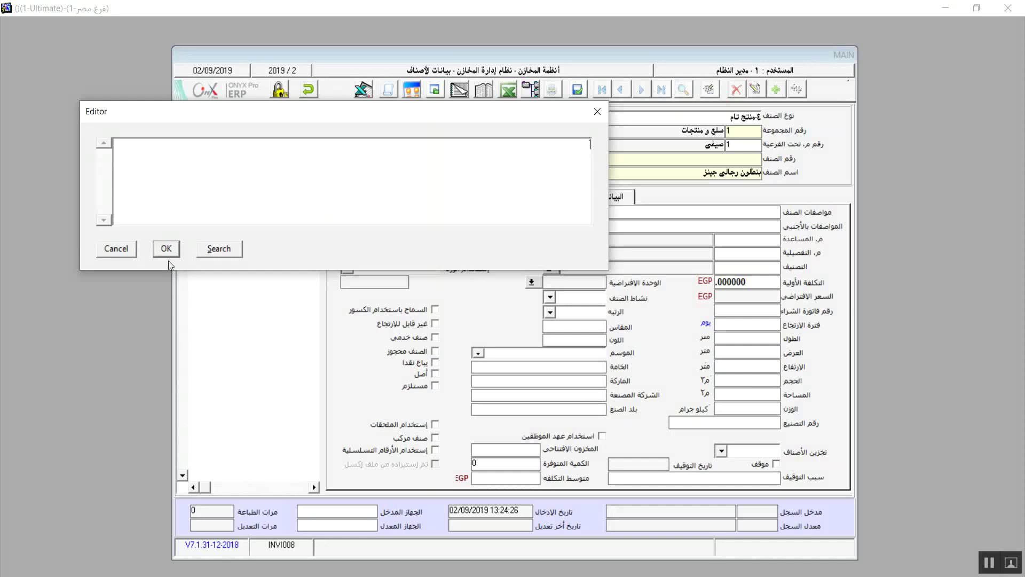
pyautogui.click(120, 255)
pyautogui.doubleClick(691, 226)
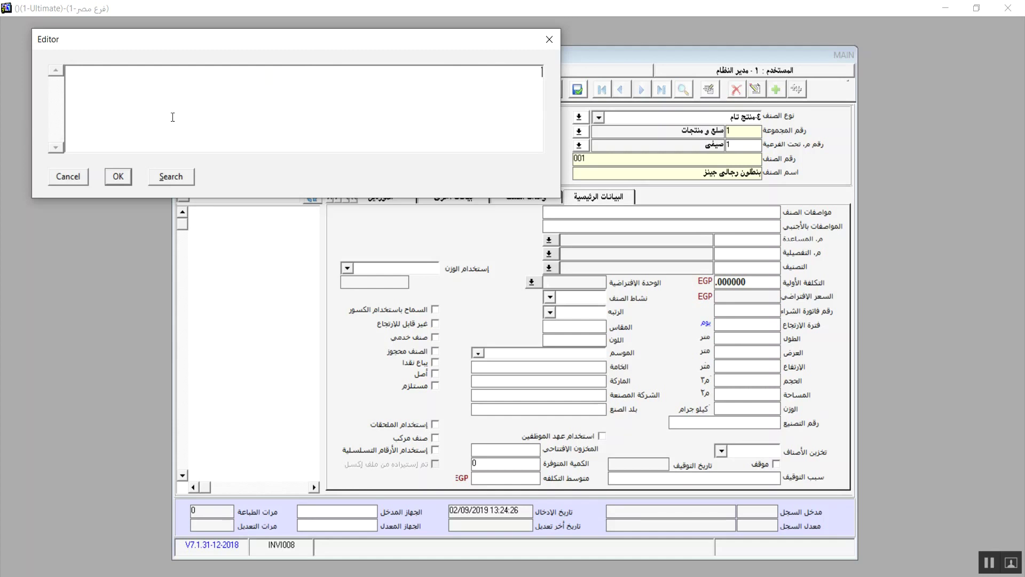
pyautogui.click(68, 177)
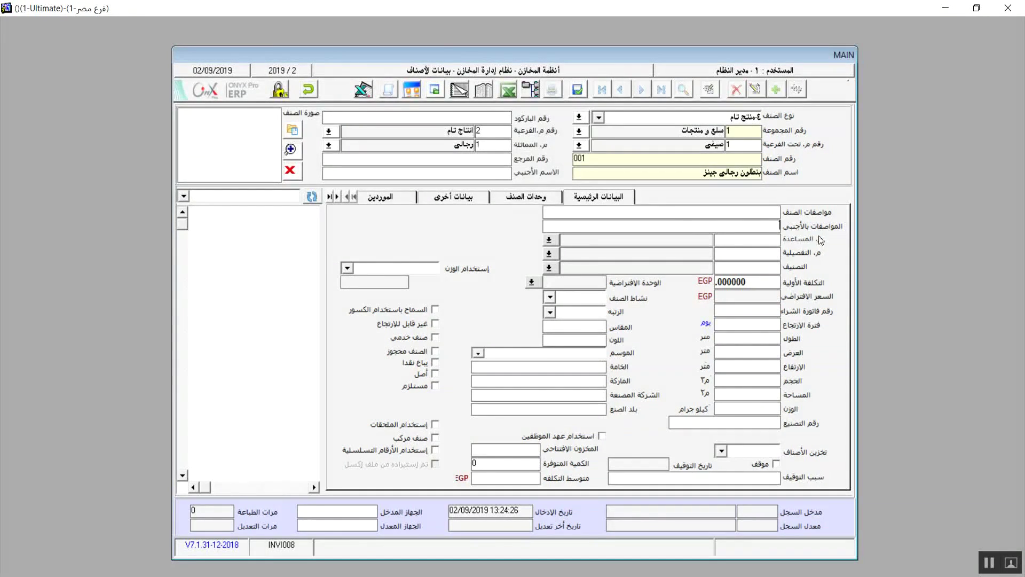
# Set the item's assistant group to 3, بنطلون
pyautogui.click(771, 242)
pyautogui.doubleClick(771, 241)
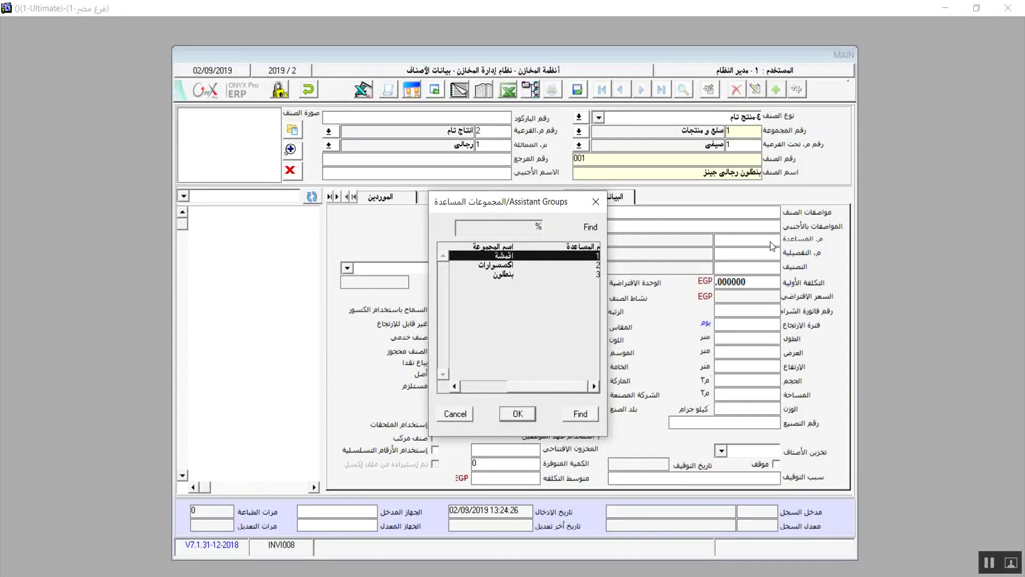
pyautogui.doubleClick(505, 274)
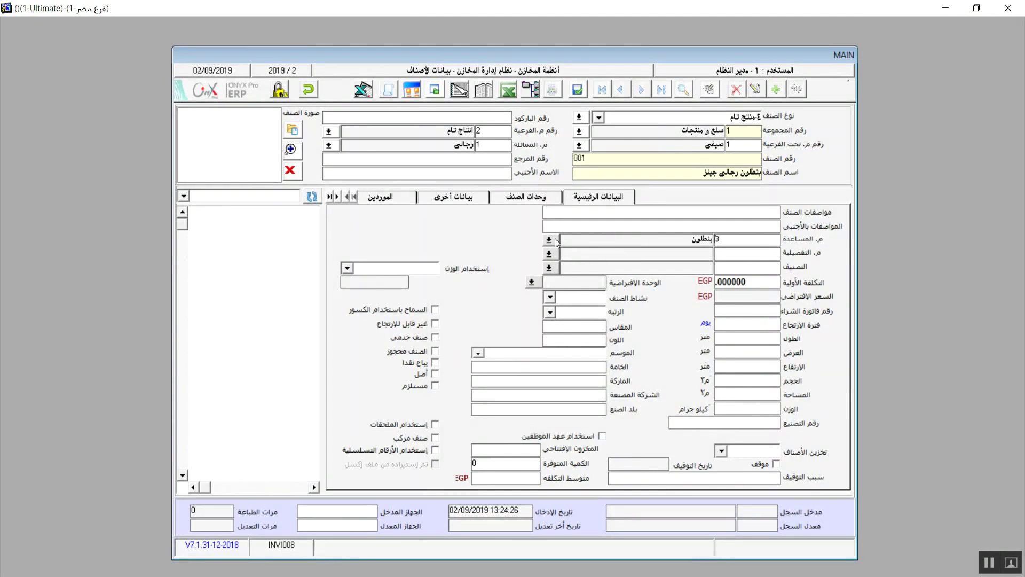
# Set the item's detail group to 1, جينز, and leave the classification empty
pyautogui.click(733, 255)
pyautogui.doubleClick(732, 255)
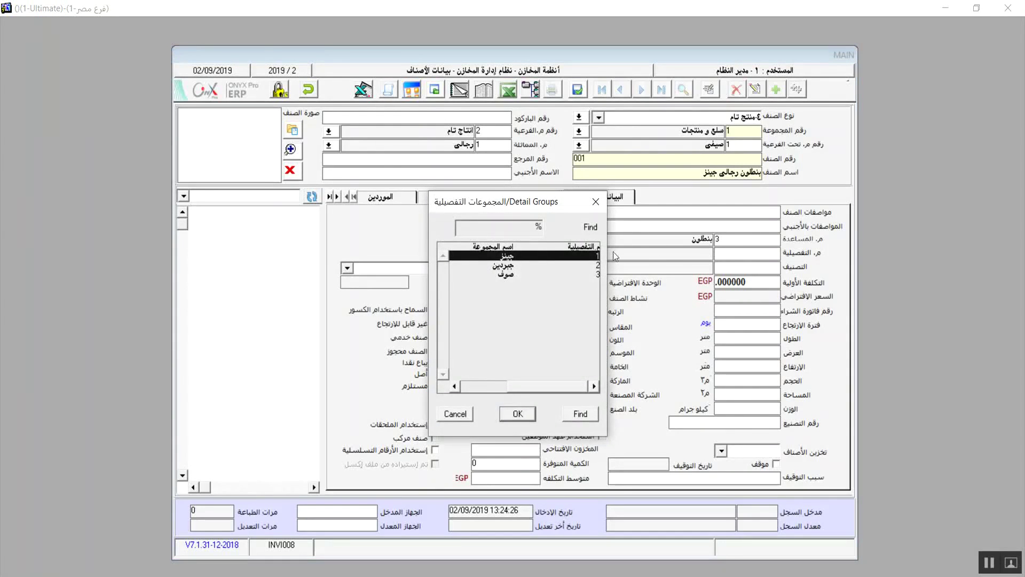
pyautogui.doubleClick(528, 263)
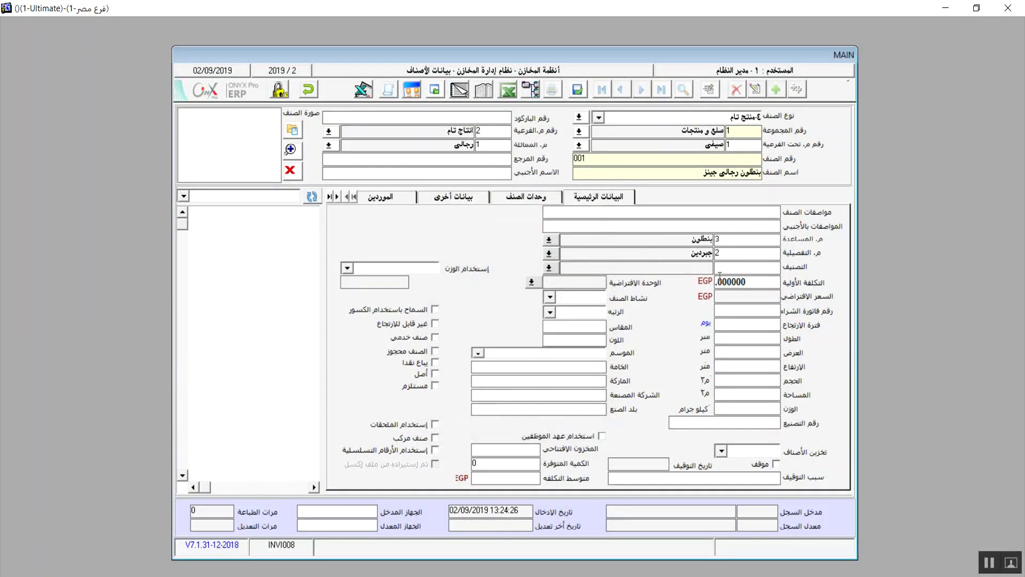
pyautogui.doubleClick(742, 257)
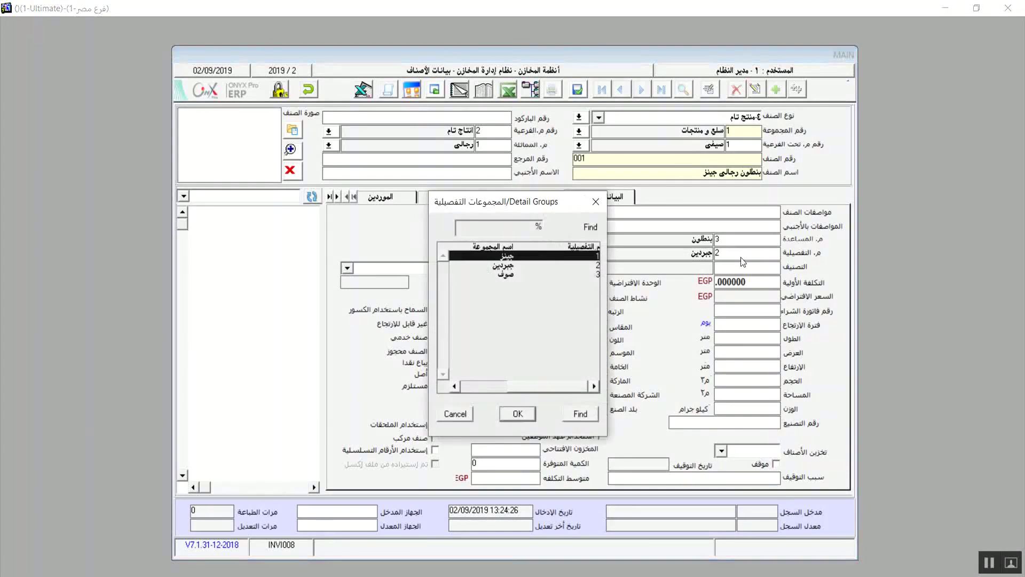
pyautogui.doubleClick(557, 257)
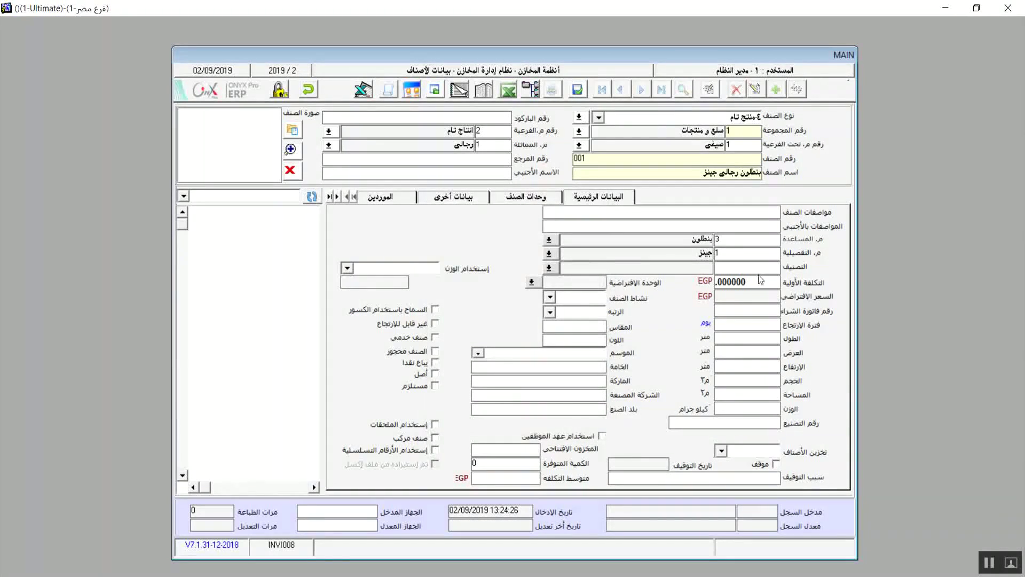
pyautogui.doubleClick(724, 266)
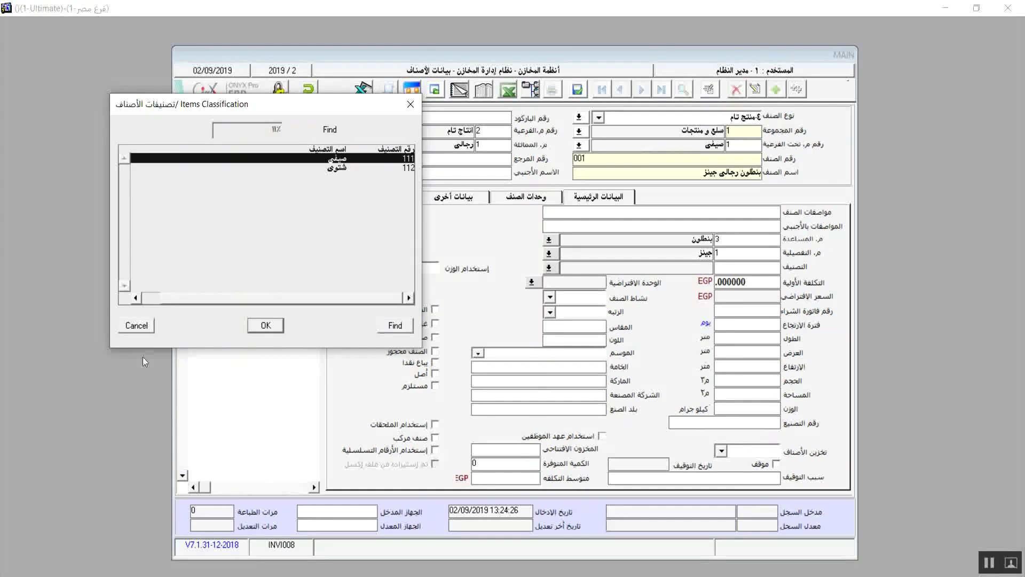
pyautogui.click(145, 327)
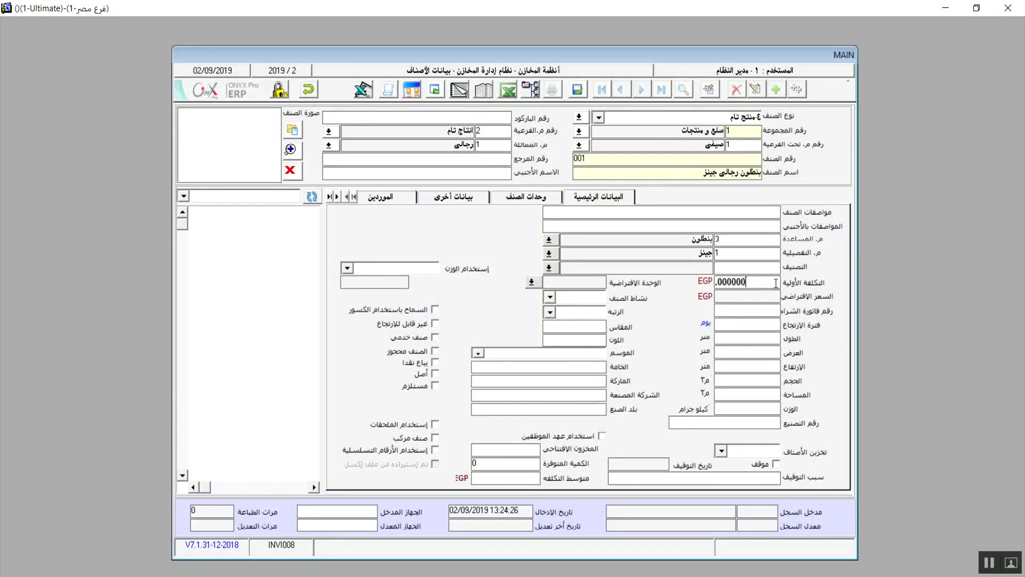
# Set the item's initial cost to 100 EGP
pyautogui.press('BackSpace')
pyautogui.press('BackSpace')
pyautogui.press('BackSpace')
pyautogui.press('BackSpace')
pyautogui.press('BackSpace')
pyautogui.press('BackSpace')
pyautogui.press('BackSpace')
pyautogui.write('100')
# Choose the piece unit قطعة as the item's default unit of measure
pyautogui.doubleClick(585, 283)
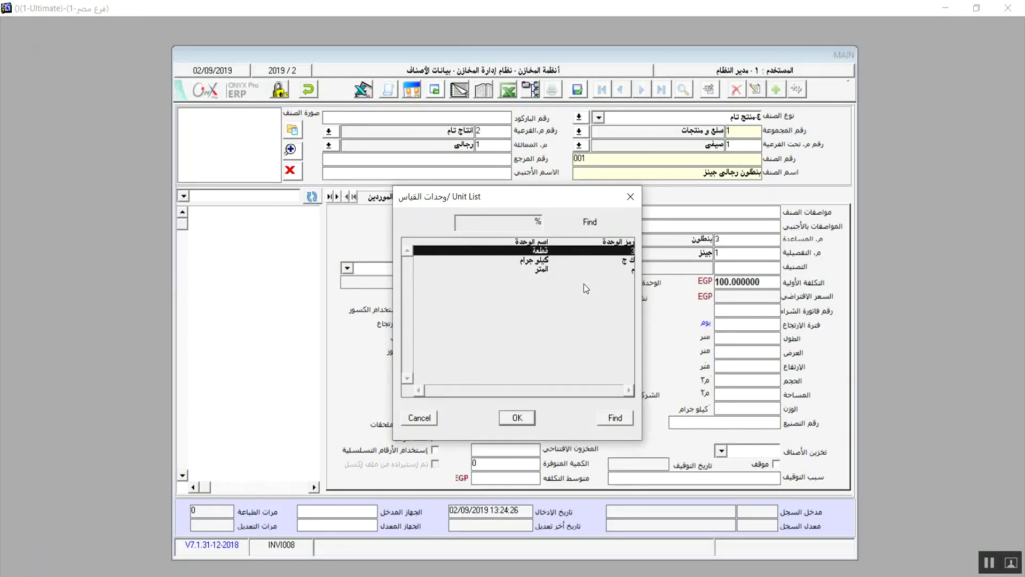
pyautogui.doubleClick(560, 251)
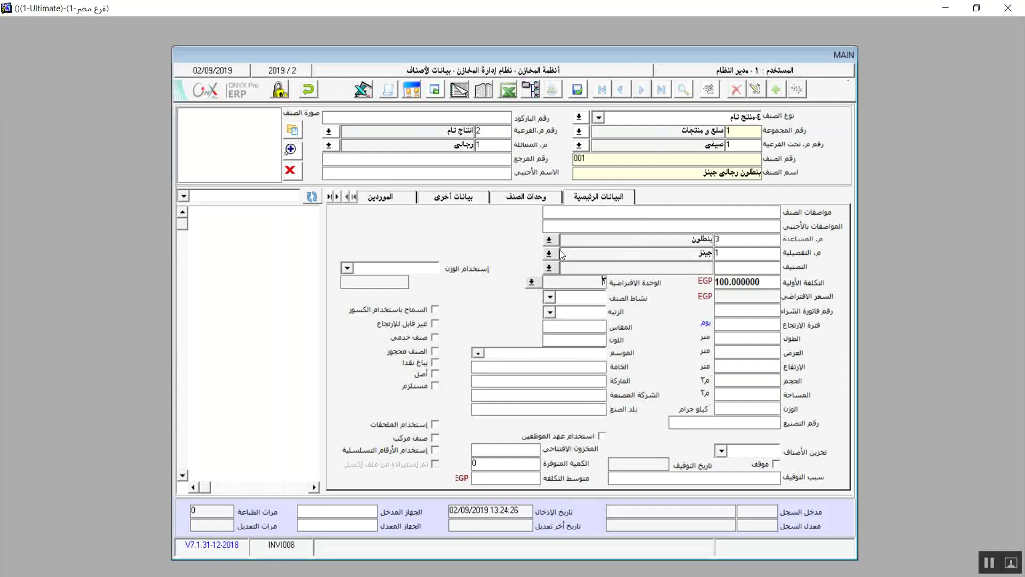
pyautogui.click(750, 302)
# Set the item's activity to نشاط سلعى and leave the rank (الرتبه) empty
pyautogui.click(551, 297)
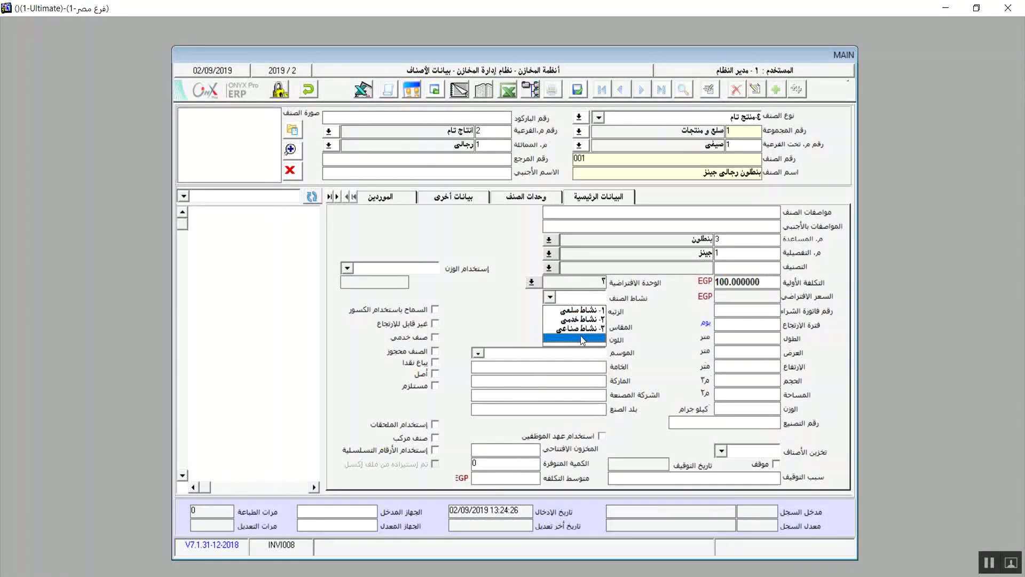
pyautogui.click(580, 310)
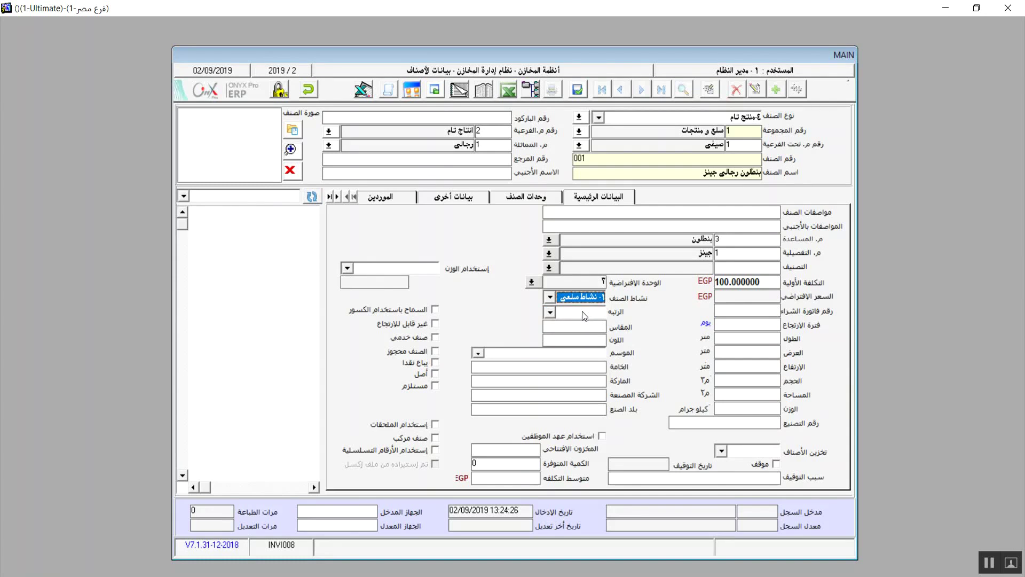
pyautogui.click(550, 312)
pyautogui.click(574, 324)
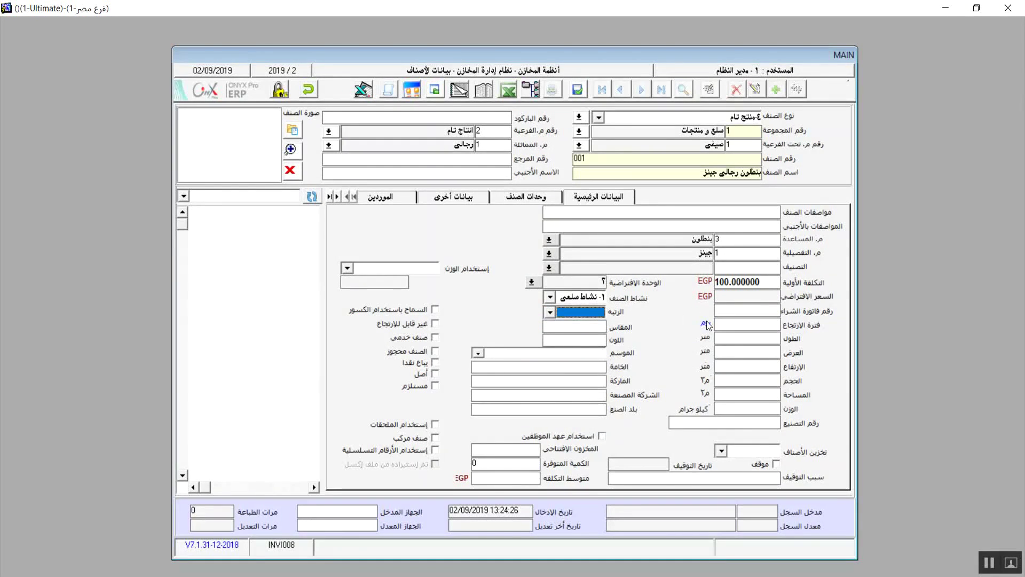
pyautogui.click(749, 313)
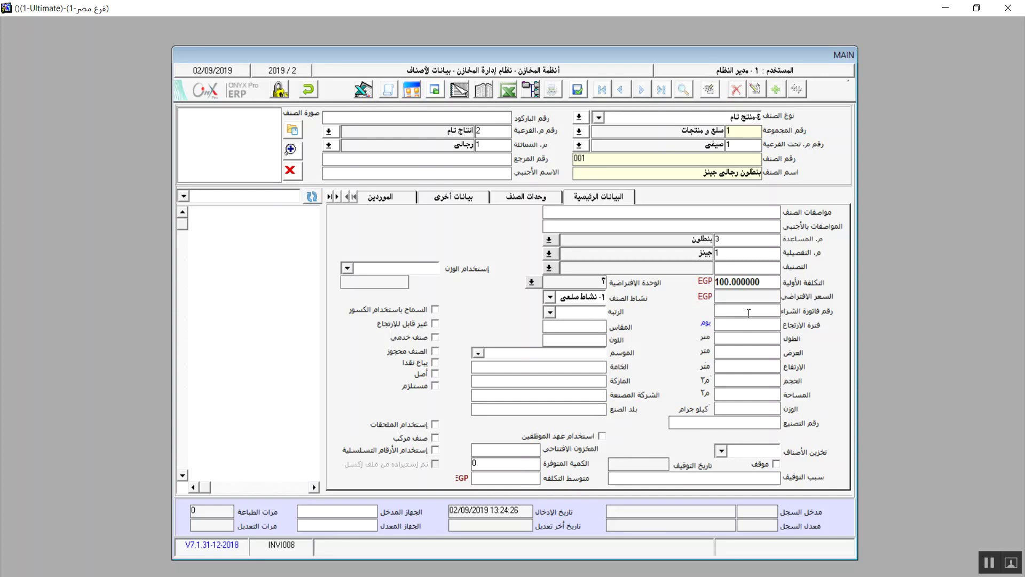
pyautogui.write('53')
pyautogui.press('BackSpace')
pyautogui.press('BackSpace')
# Set the item's return period (فترة الارتجاع) to 14 days
pyautogui.click(769, 325)
pyautogui.write('14')
pyautogui.write('٢')
pyautogui.write('٩')
pyautogui.press('BackSpace')
pyautogui.press('BackSpace')
# Set the item's color (اللون) to ازرق and its size (المقاس) to ٣٧
pyautogui.click(571, 341)
pyautogui.write('ازرق')
pyautogui.click(579, 327)
pyautogui.write('٣٧')
# Set the item's material (الخامة) to جينز, leaving the season, brand and country of origin empty
pyautogui.click(775, 339)
pyautogui.click(690, 422)
pyautogui.click(478, 354)
pyautogui.click(479, 354)
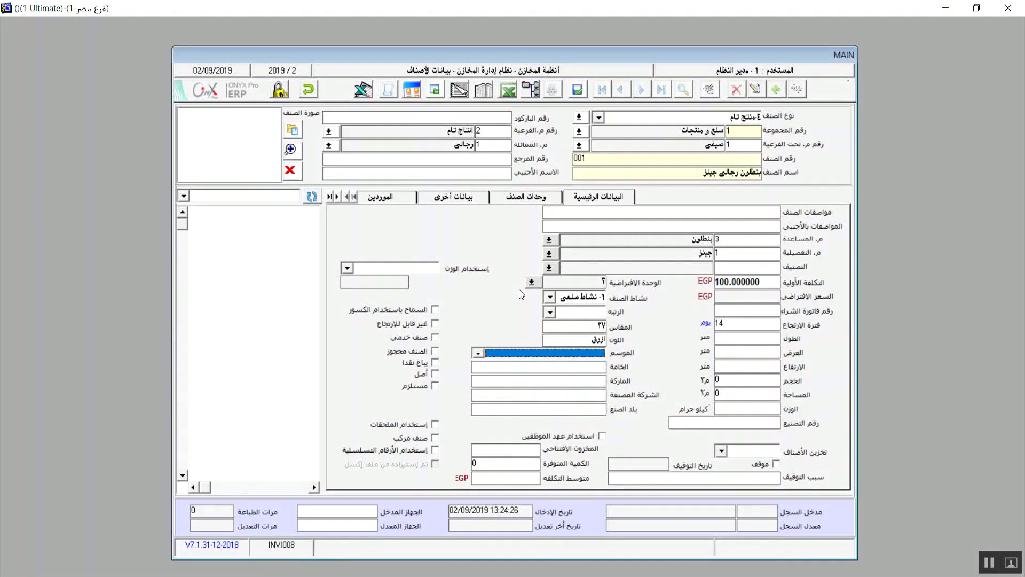
pyautogui.click(573, 368)
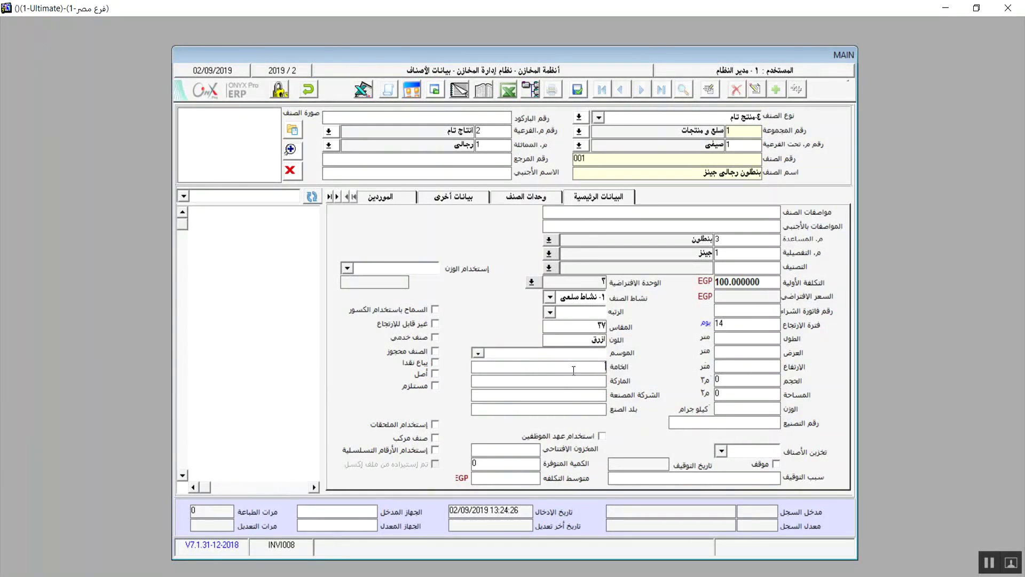
pyautogui.write('جينز')
pyautogui.click(572, 382)
pyautogui.click(589, 407)
# Review the weight usage (استخدام الوزن) choices and leave the setting empty
pyautogui.click(347, 268)
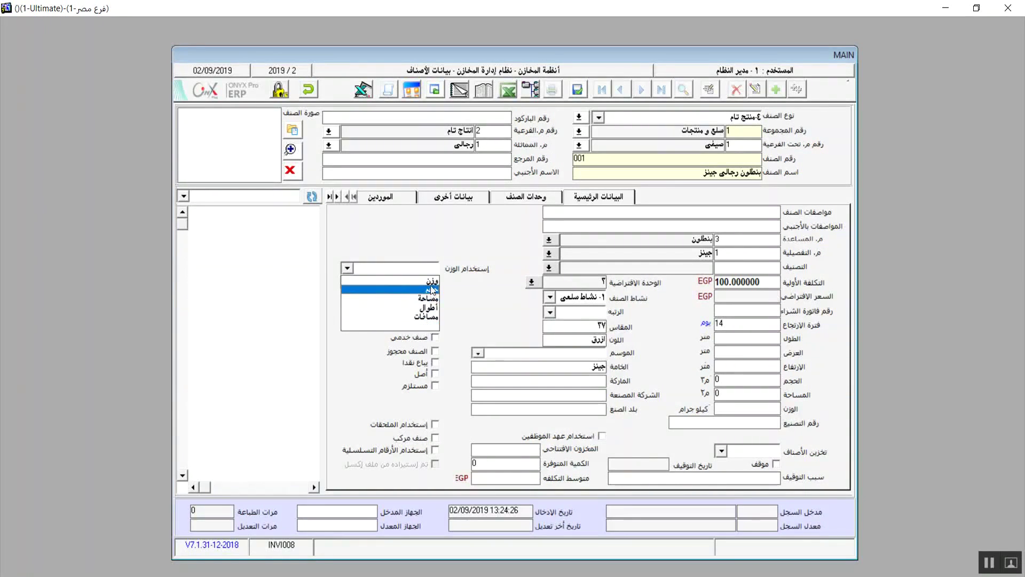
pyautogui.click(425, 326)
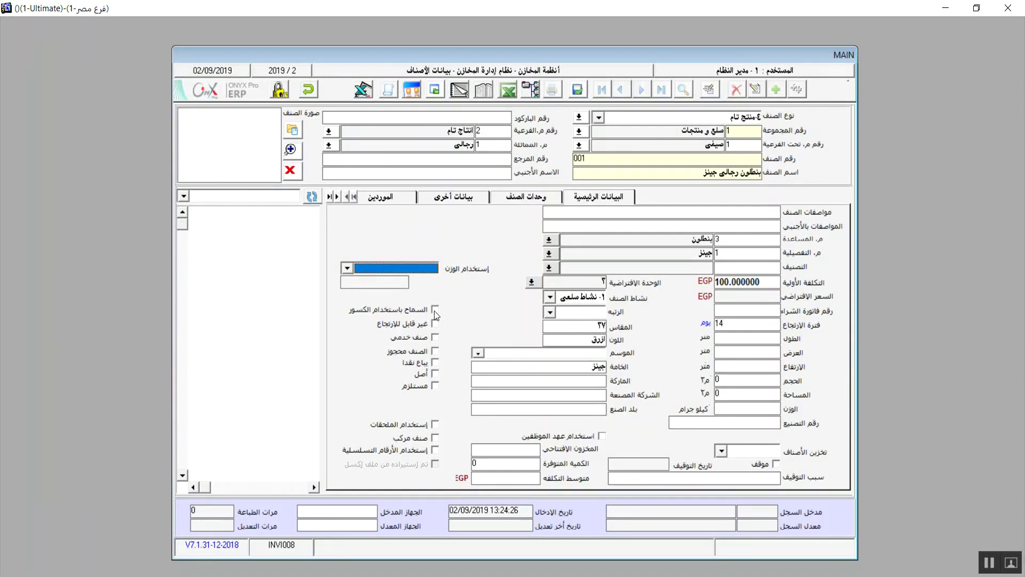
pyautogui.press('Tab')
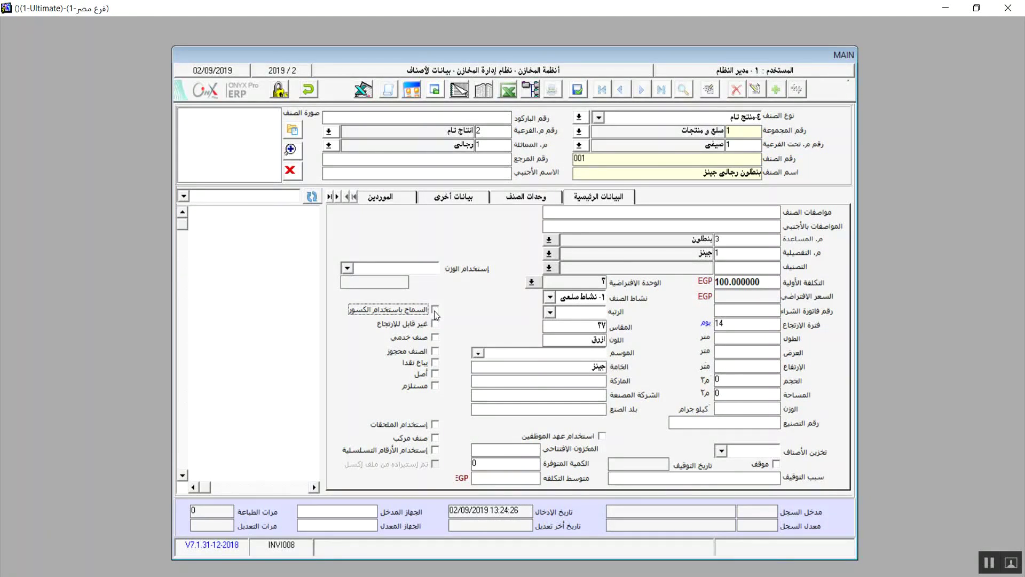
# Try the item's option flags from non-returnable (غير قابل للارتجاع) through serial number usage (استخدام الأرقام التسلسلية)
pyautogui.click(436, 324)
pyautogui.click(434, 336)
pyautogui.click(434, 337)
pyautogui.click(435, 337)
pyautogui.click(435, 353)
pyautogui.click(436, 365)
pyautogui.click(435, 387)
pyautogui.click(436, 427)
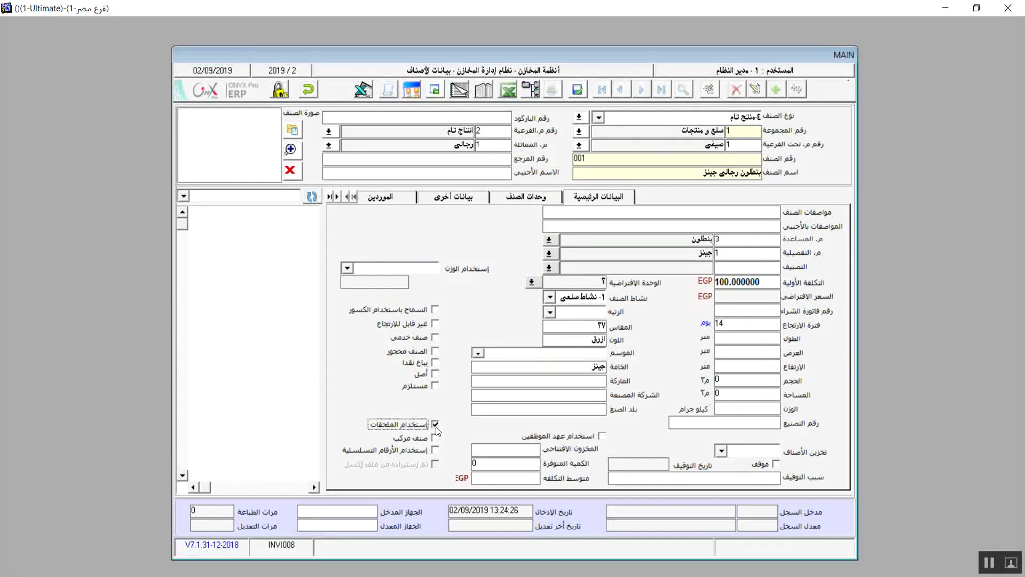
pyautogui.click(436, 438)
pyautogui.click(435, 450)
# Try the employee custody (استخدام عهد الموظفين) and asset (أصل) options on the item
pyautogui.click(604, 437)
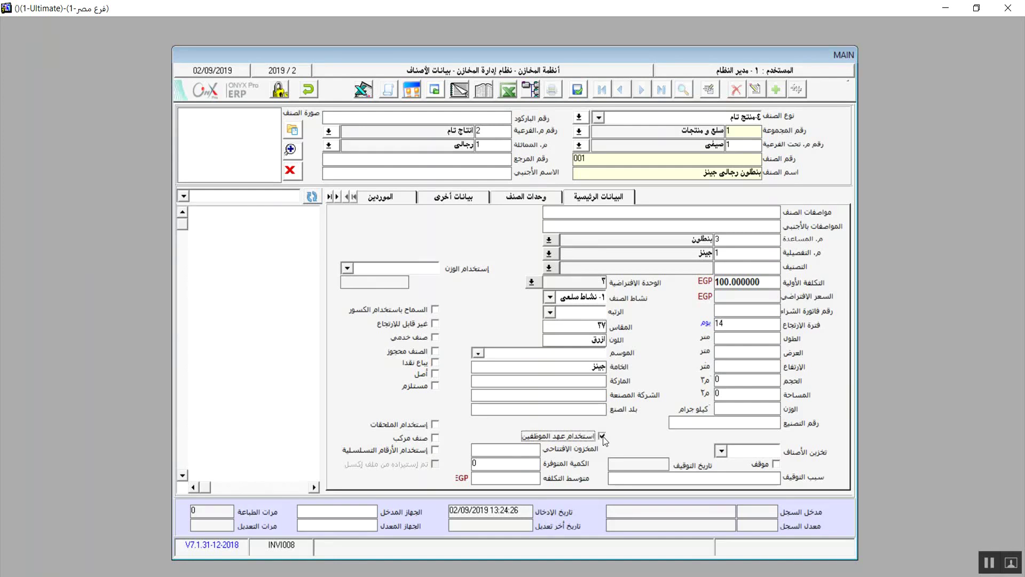
pyautogui.click(435, 375)
pyautogui.click(601, 437)
pyautogui.click(436, 374)
pyautogui.click(602, 437)
# Try the مخزن choice for item storage (تخزين الأصناف) and the suspended (موقف) flag
pyautogui.click(721, 452)
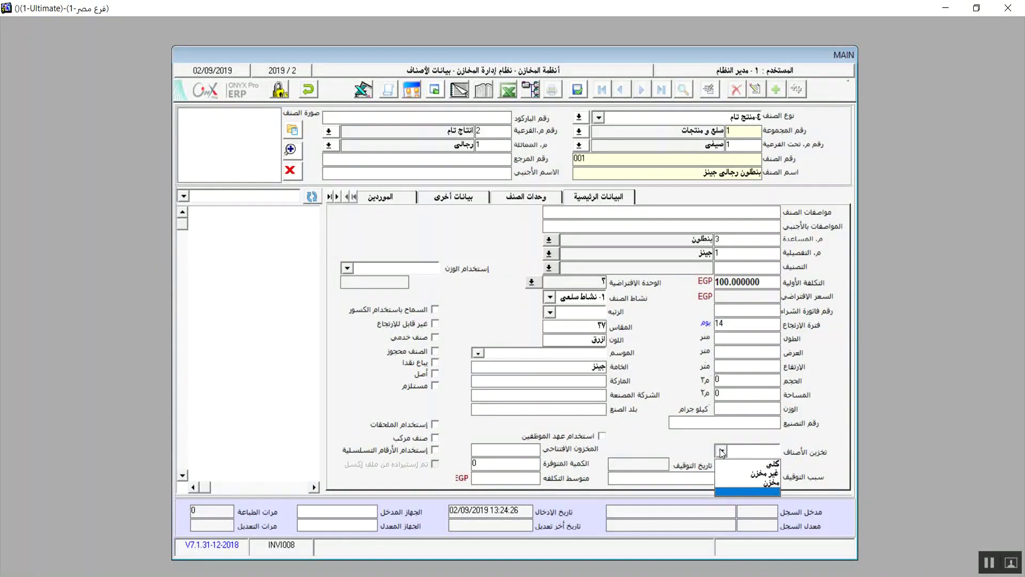
pyautogui.click(762, 482)
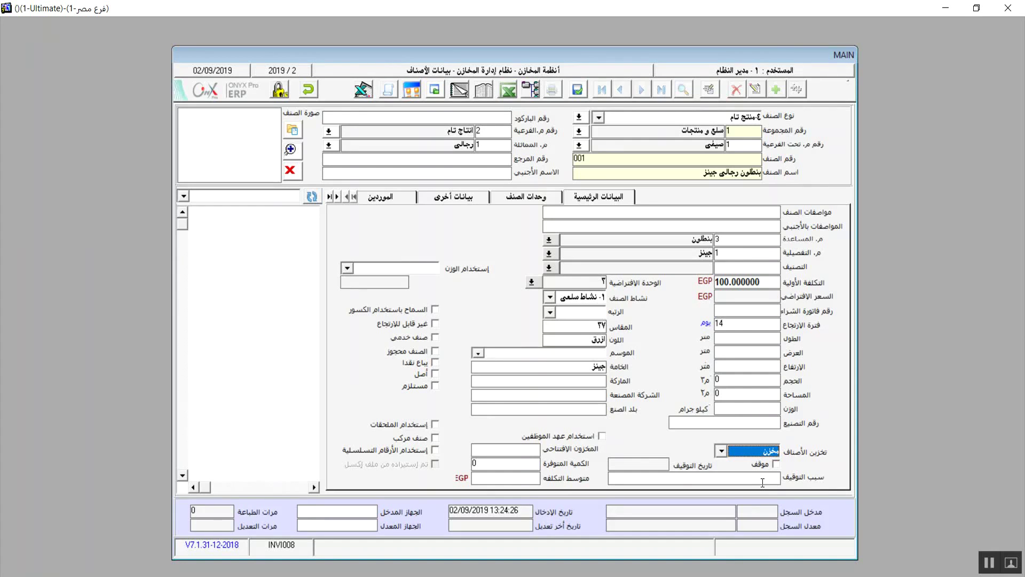
pyautogui.click(721, 452)
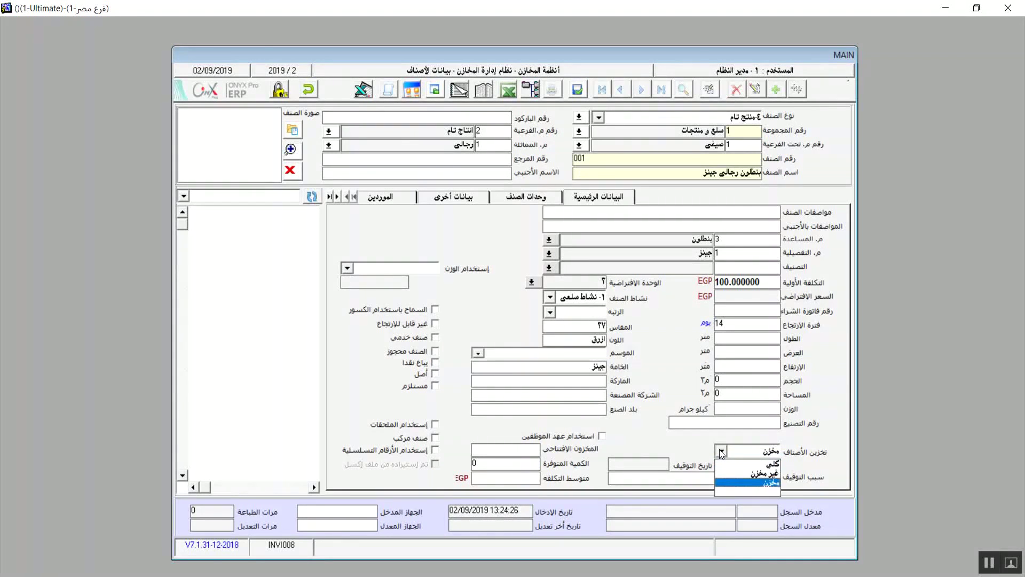
pyautogui.click(728, 489)
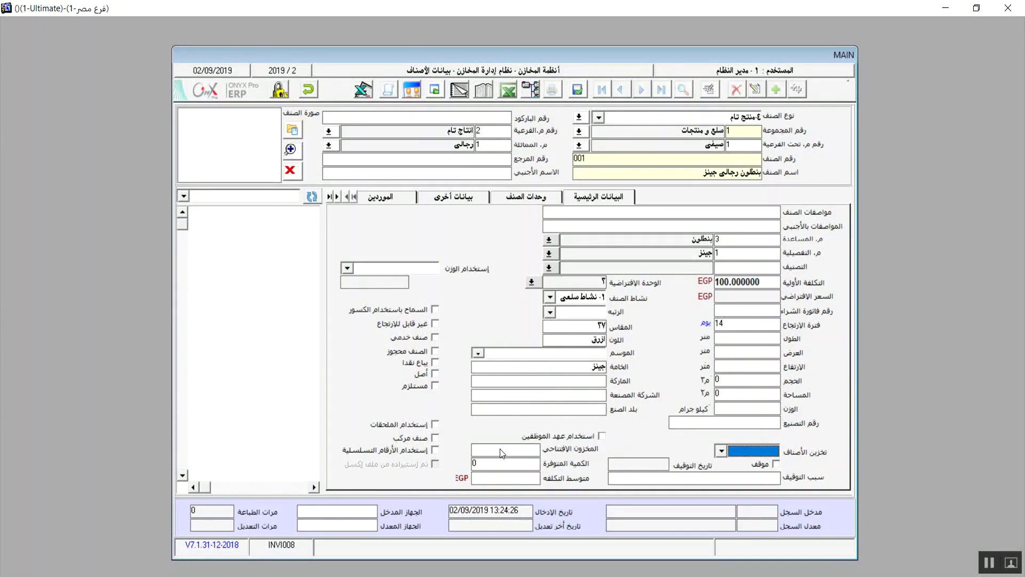
pyautogui.click(512, 465)
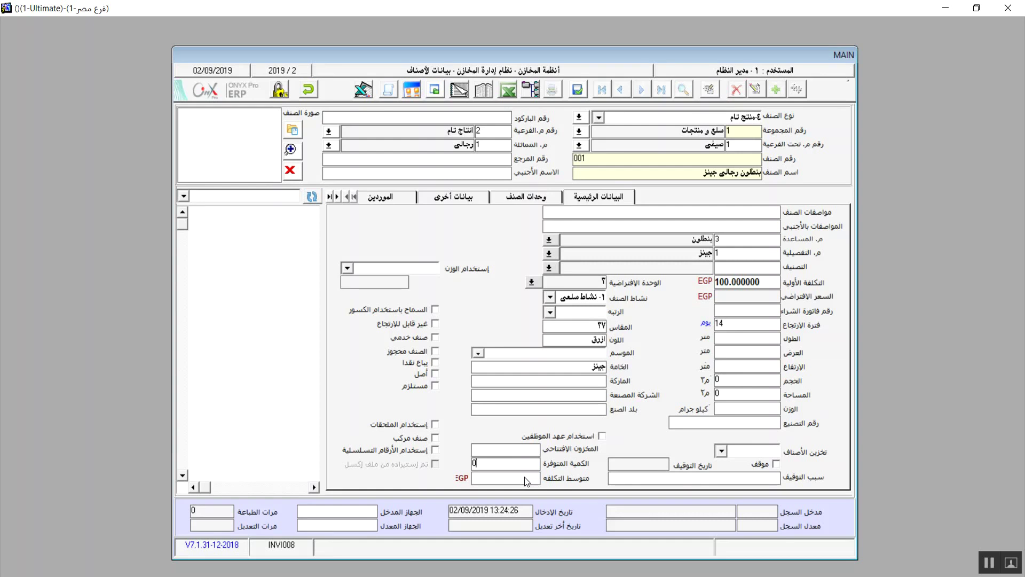
pyautogui.click(777, 464)
pyautogui.click(777, 464)
# Browse the files available for the item's image without loading one
pyautogui.click(293, 130)
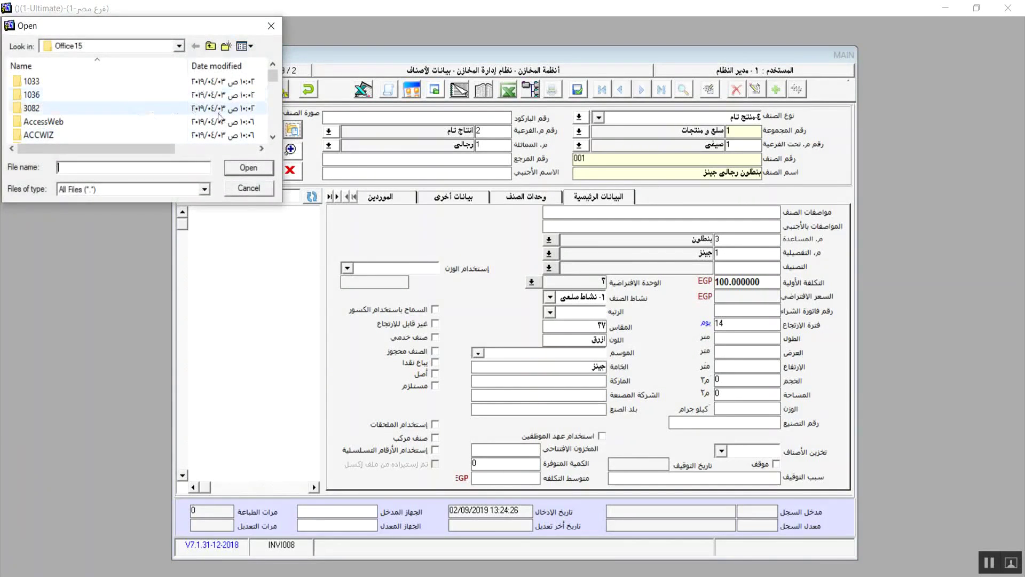
pyautogui.scroll(-3, 212, 131)
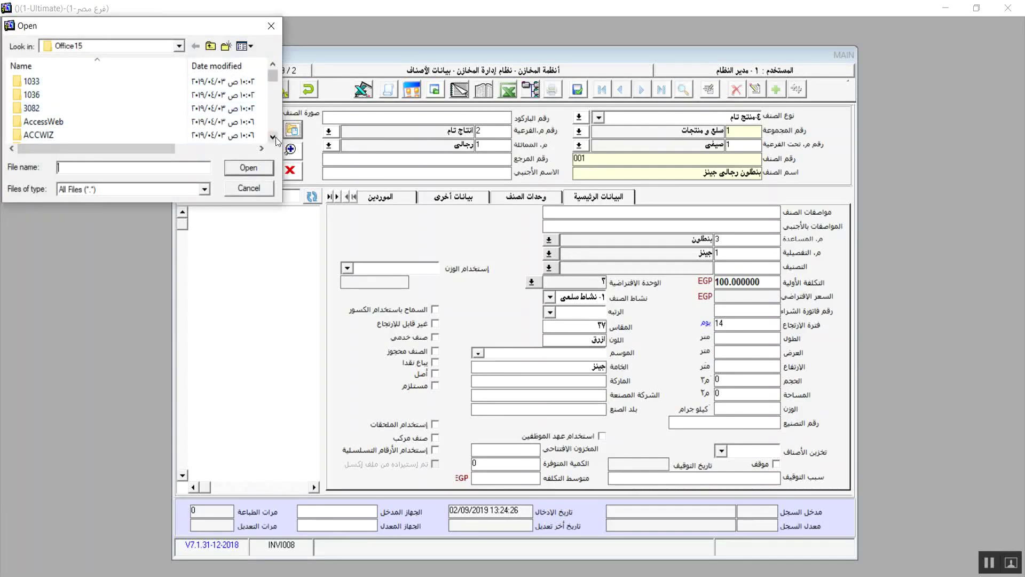
pyautogui.click(233, 185)
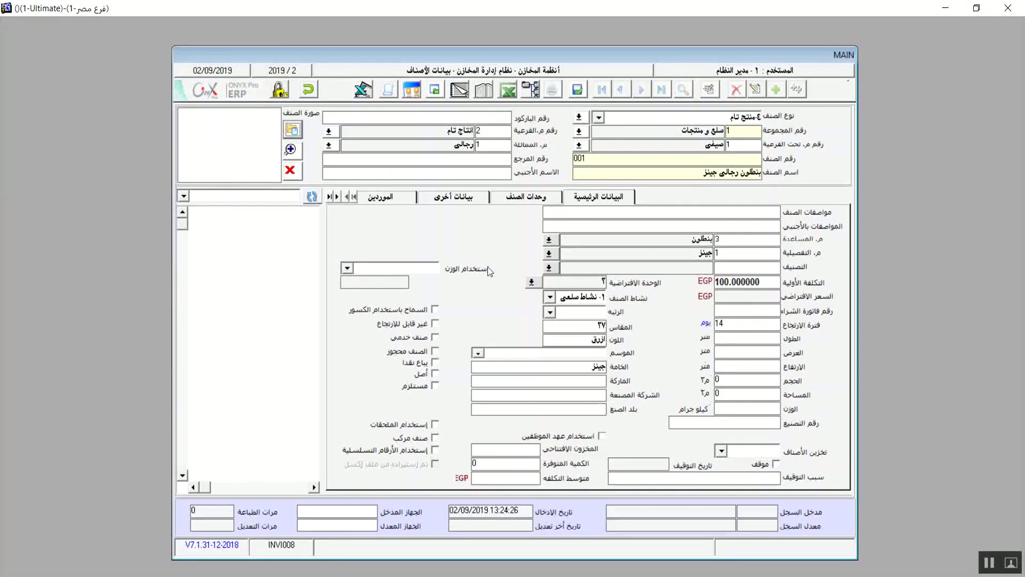
# Add the piece unit قطعة as the first row of the item's units (وحدات الصنف)
pyautogui.click(544, 199)
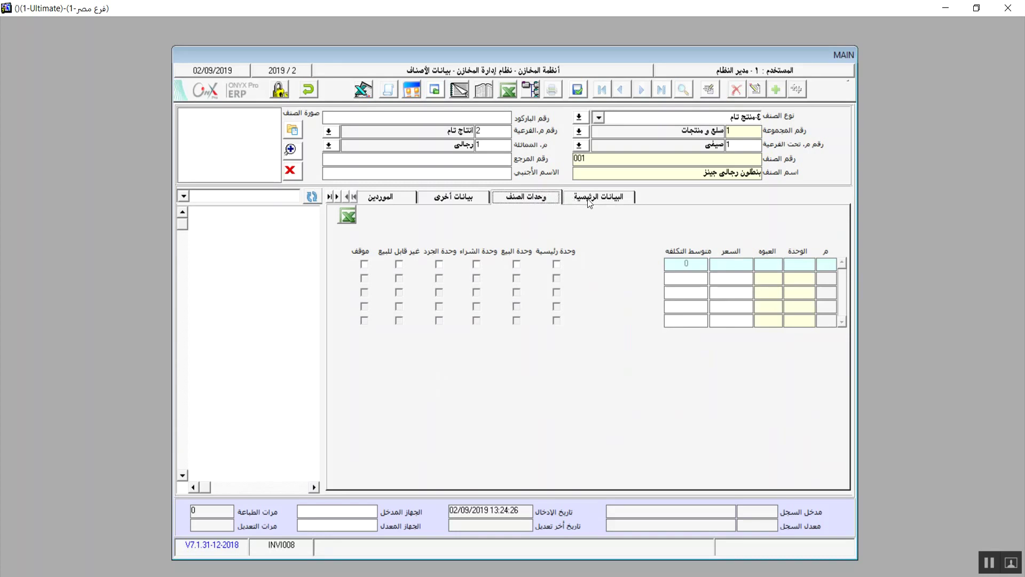
pyautogui.click(800, 265)
pyautogui.click(833, 265)
pyautogui.press('1')
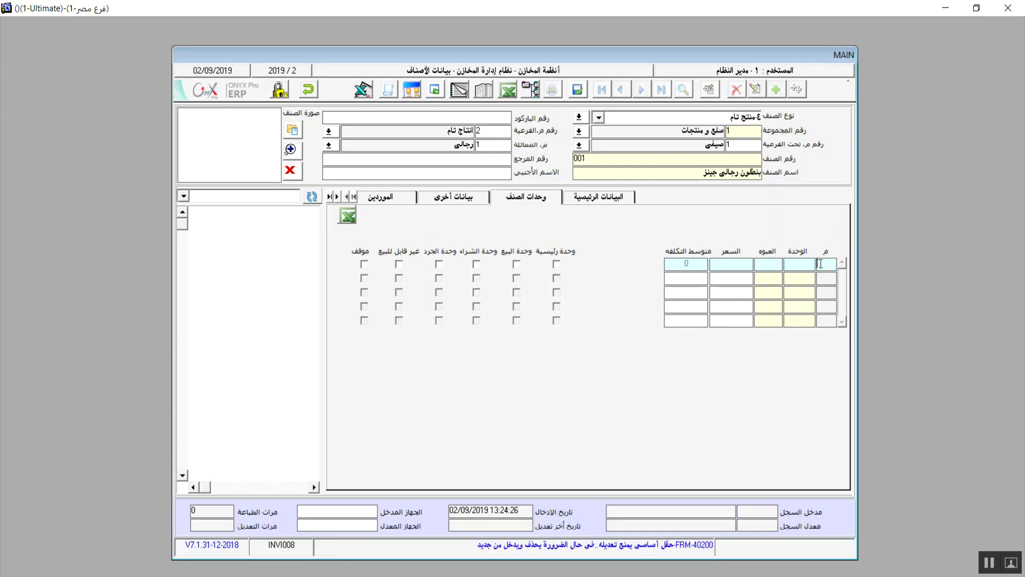
pyautogui.click(802, 265)
pyautogui.doubleClick(801, 265)
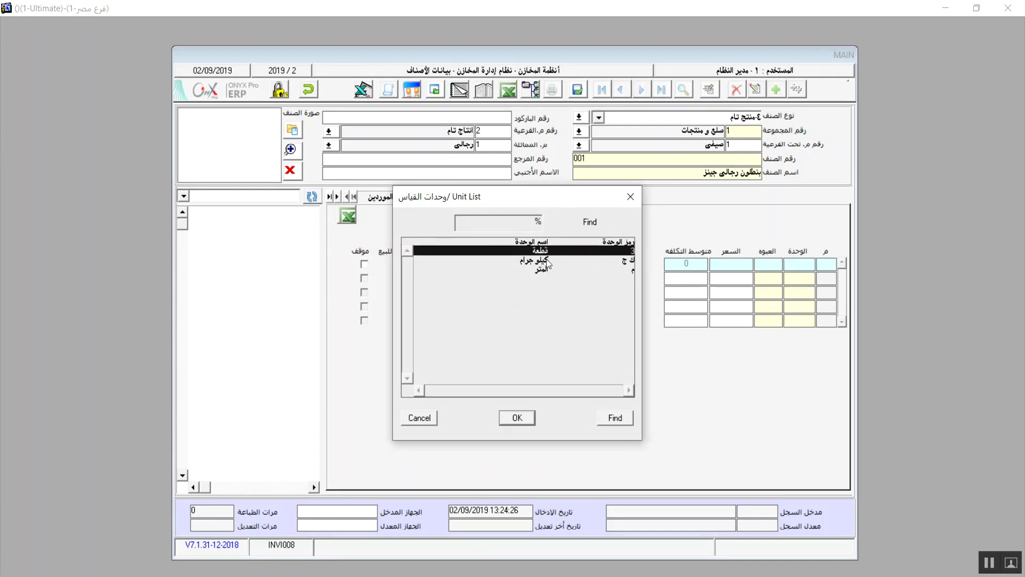
pyautogui.doubleClick(546, 251)
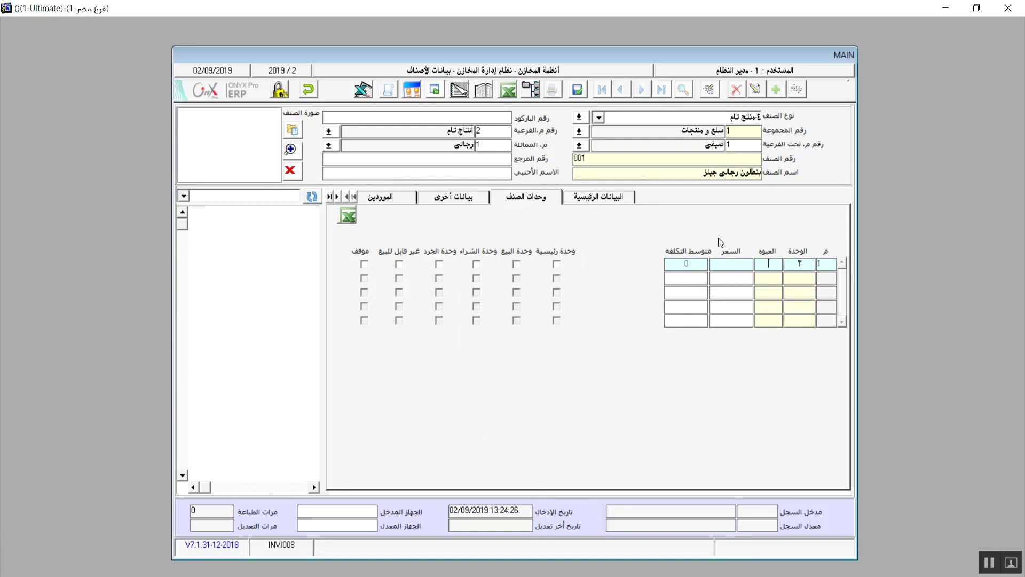
# Set the piece unit's packing (العبوة) to 1 and price to 100, and mark it as the main unit (وحدة رئيسية)
pyautogui.write('1')
pyautogui.click(745, 266)
pyautogui.write('100')
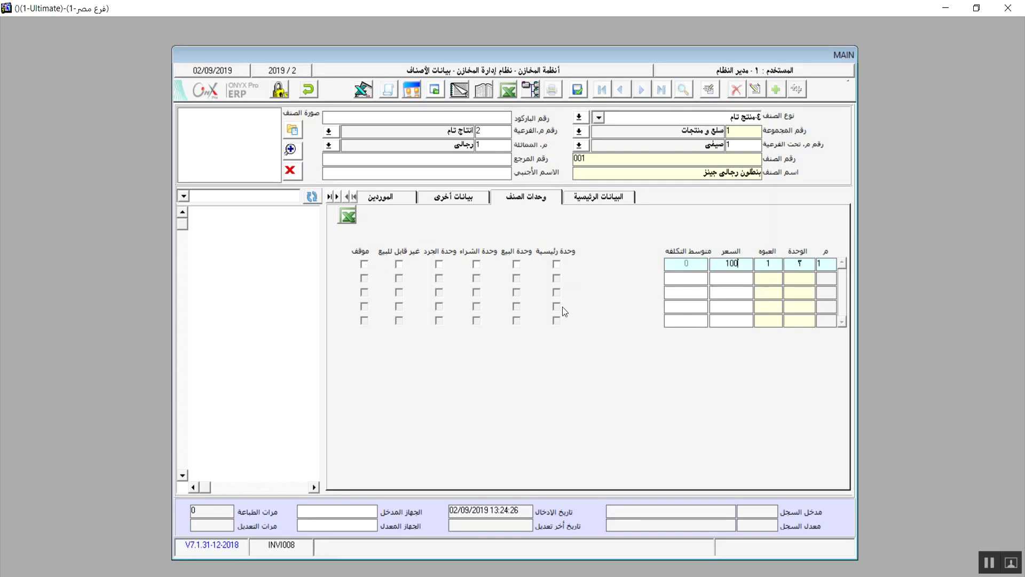
pyautogui.click(557, 264)
# In the item's other data (بيانات أخرى), enable the weighed item option (صنف موزن) and leave the scale name empty
pyautogui.click(459, 198)
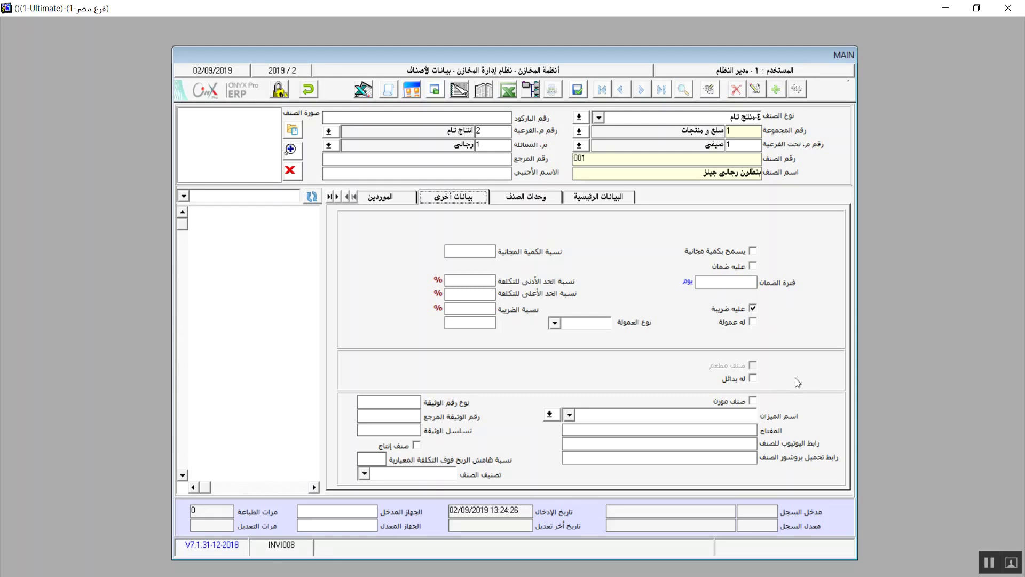
pyautogui.click(753, 378)
pyautogui.click(753, 400)
pyautogui.click(570, 415)
pyautogui.click(571, 416)
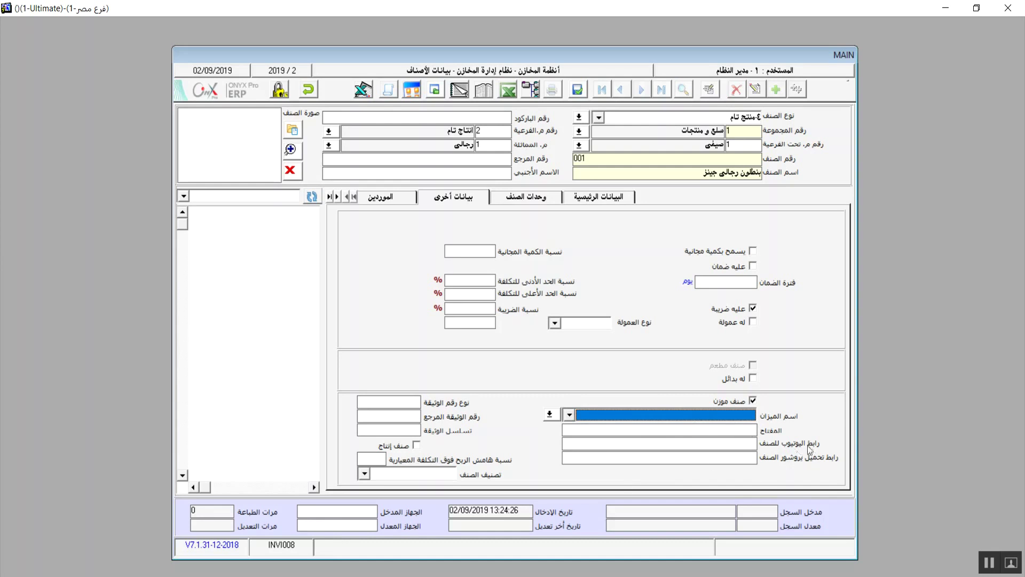
# Open the text editors for the item's YouTube link and brochure download link, leaving both empty
pyautogui.doubleClick(747, 443)
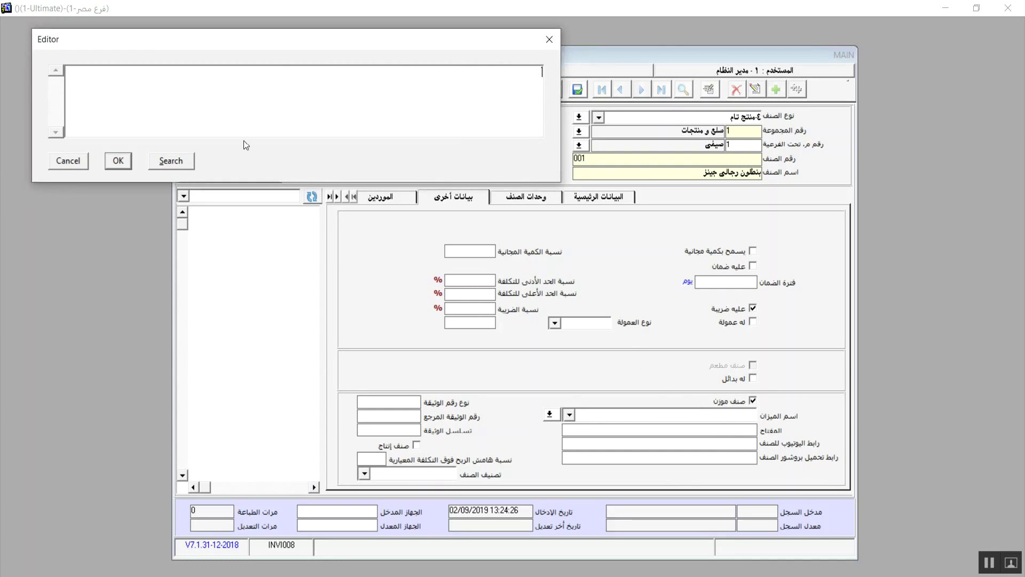
pyautogui.click(550, 40)
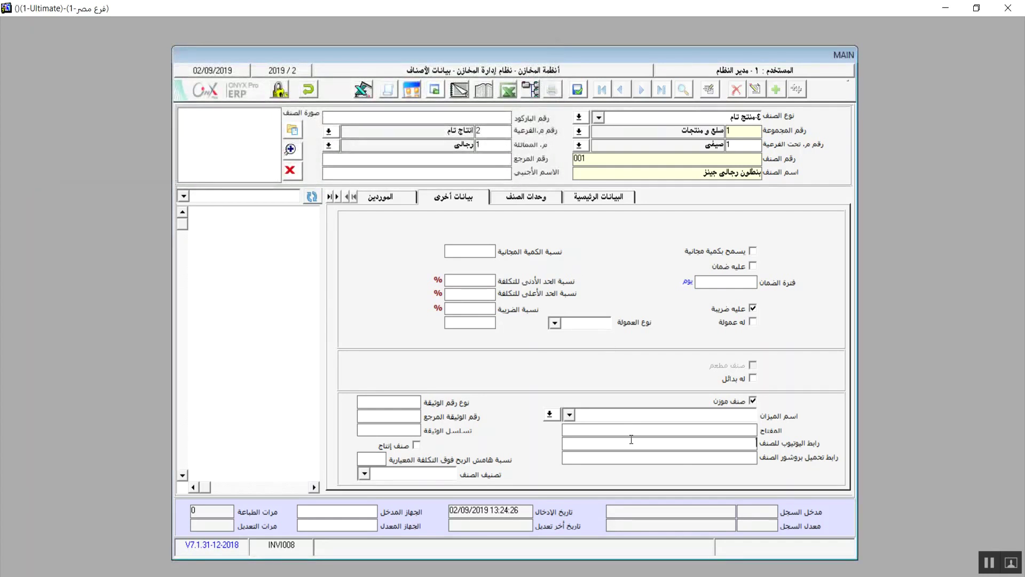
pyautogui.doubleClick(697, 460)
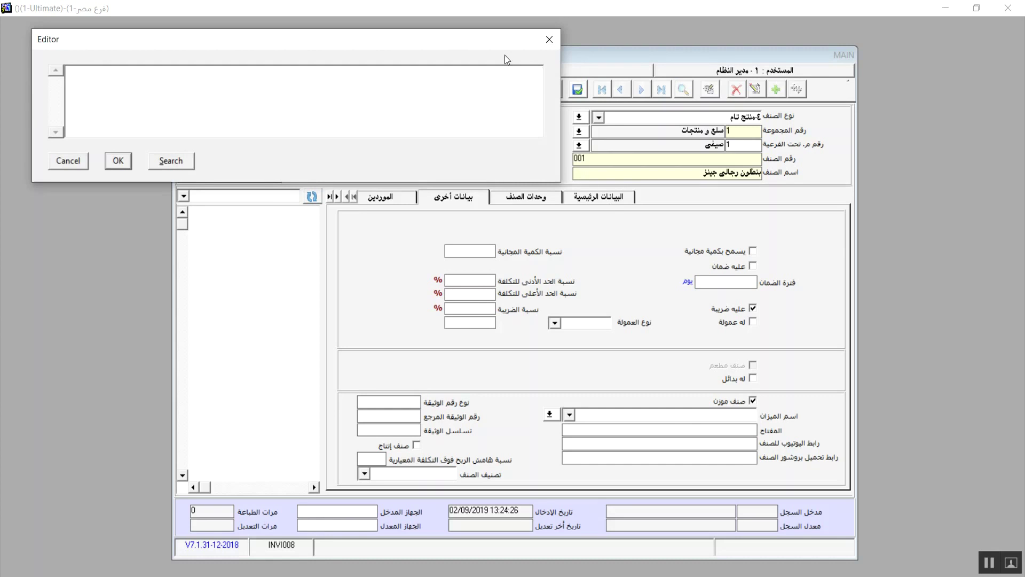
pyautogui.click(552, 45)
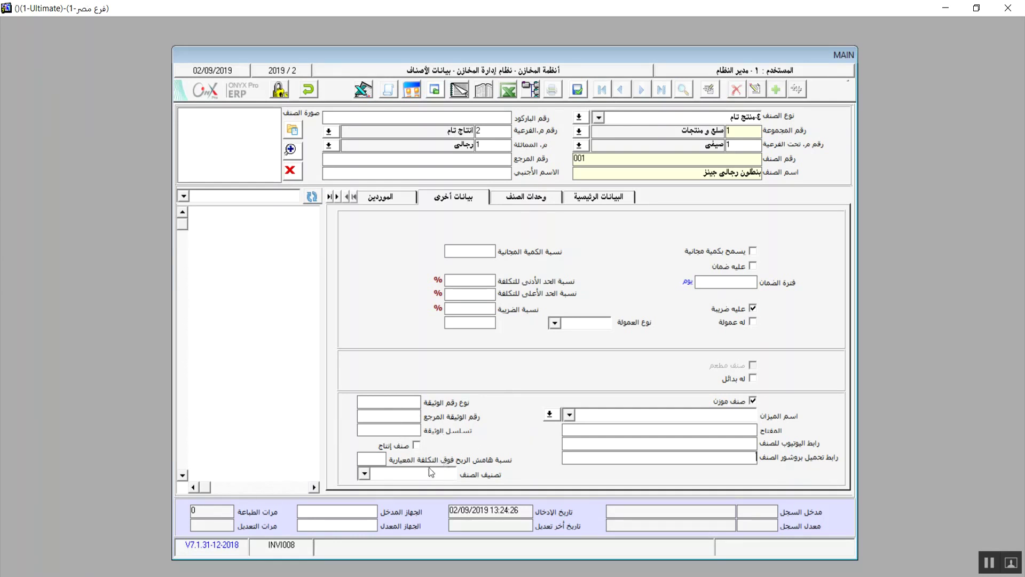
# Set the item's classification (تصنيف الصنف) to منتج تام, leaving the production item option off and the profit margin empty
pyautogui.click(420, 447)
pyautogui.click(418, 447)
pyautogui.click(366, 460)
pyautogui.click(365, 472)
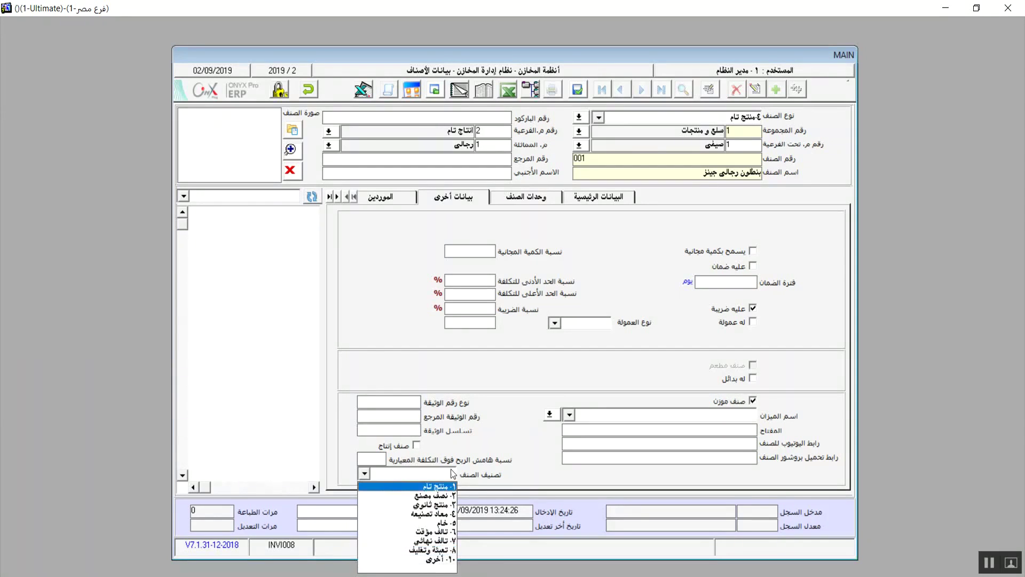
pyautogui.click(441, 488)
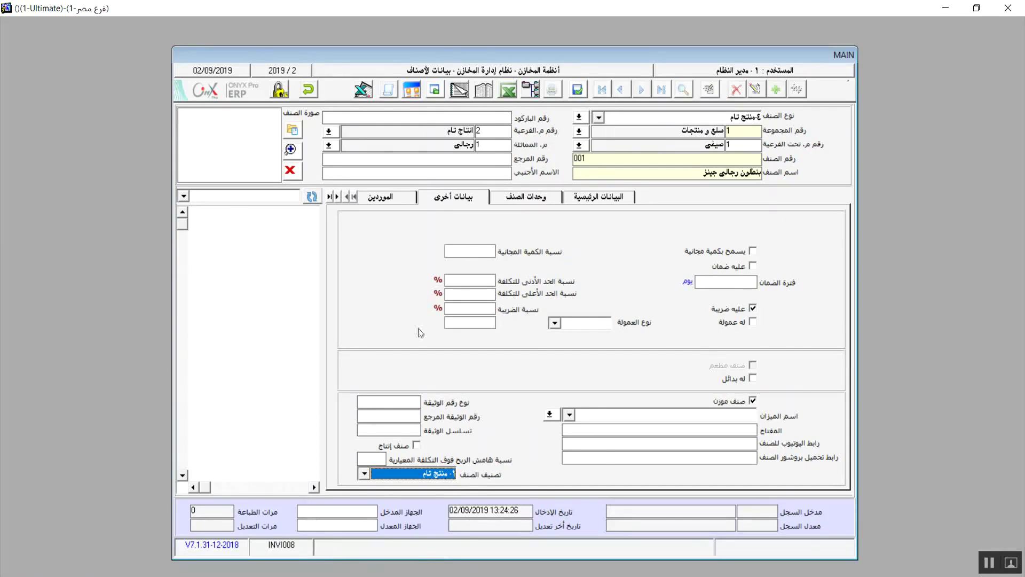
# Try the free quantity and warranty options, and check the warranty period and minimum and maximum cost percentage fields
pyautogui.click(754, 252)
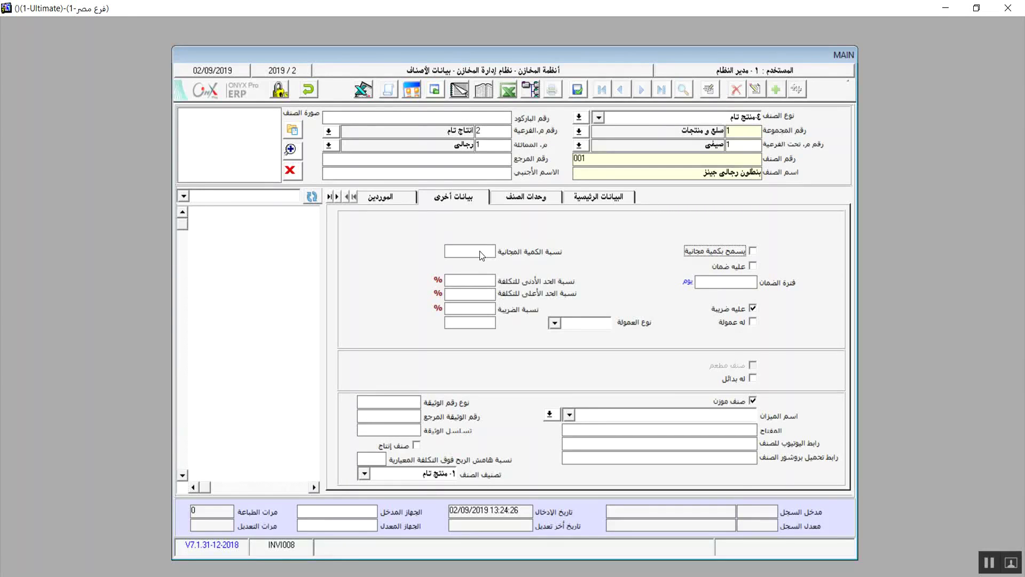
pyautogui.click(753, 266)
pyautogui.click(739, 285)
pyautogui.click(753, 265)
pyautogui.click(481, 280)
pyautogui.click(477, 292)
# Turn off the taxable option (عليه ضريبة) for the item
pyautogui.click(754, 310)
pyautogui.click(754, 309)
pyautogui.click(753, 309)
# Try the commission option (له عمولة) with the commission types نسبة and مبلغ
pyautogui.click(753, 322)
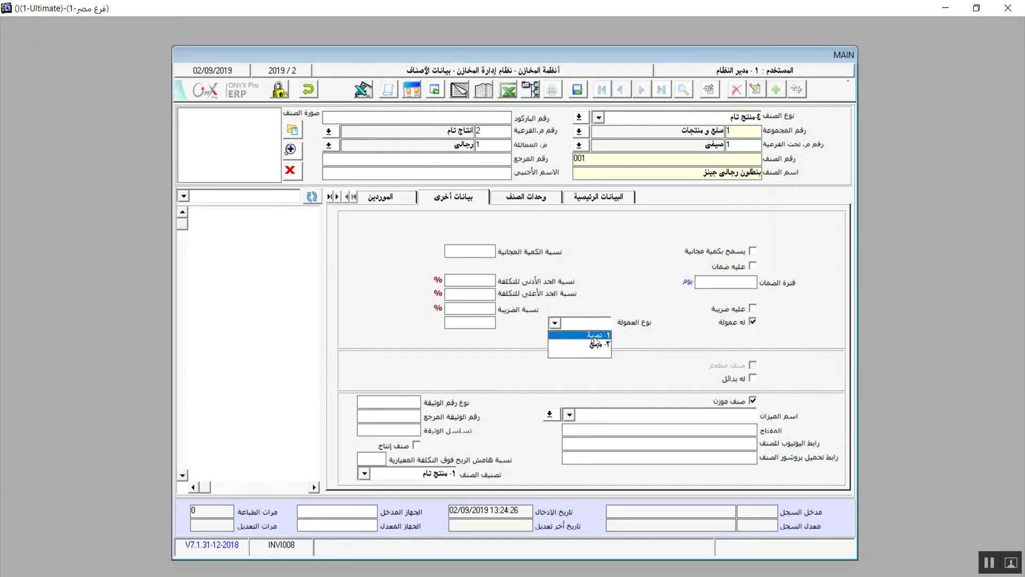
pyautogui.click(593, 335)
pyautogui.click(555, 323)
pyautogui.click(578, 343)
pyautogui.click(555, 324)
pyautogui.click(578, 356)
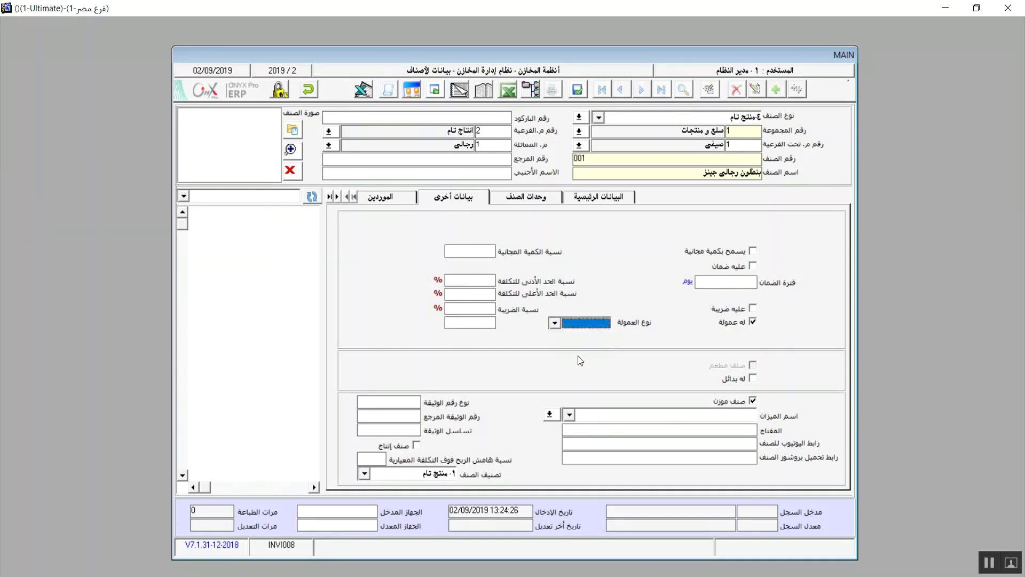
pyautogui.click(752, 321)
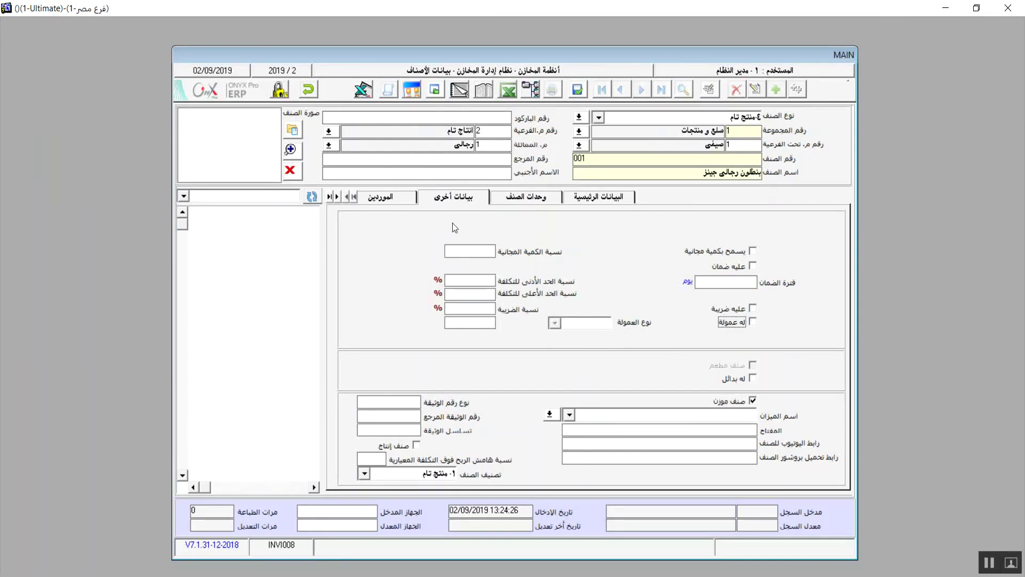
# Examine the item's supplier list (الموردين): supplier number, price, currency choices EGP and USD, and the main supplier option, leaving the currency blank
pyautogui.click(392, 194)
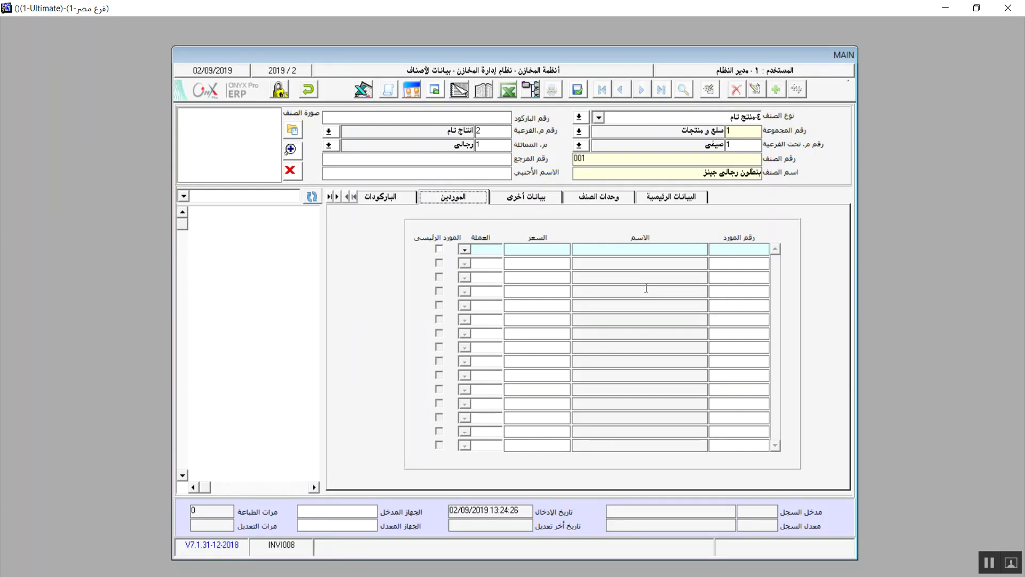
pyautogui.click(725, 250)
pyautogui.click(464, 250)
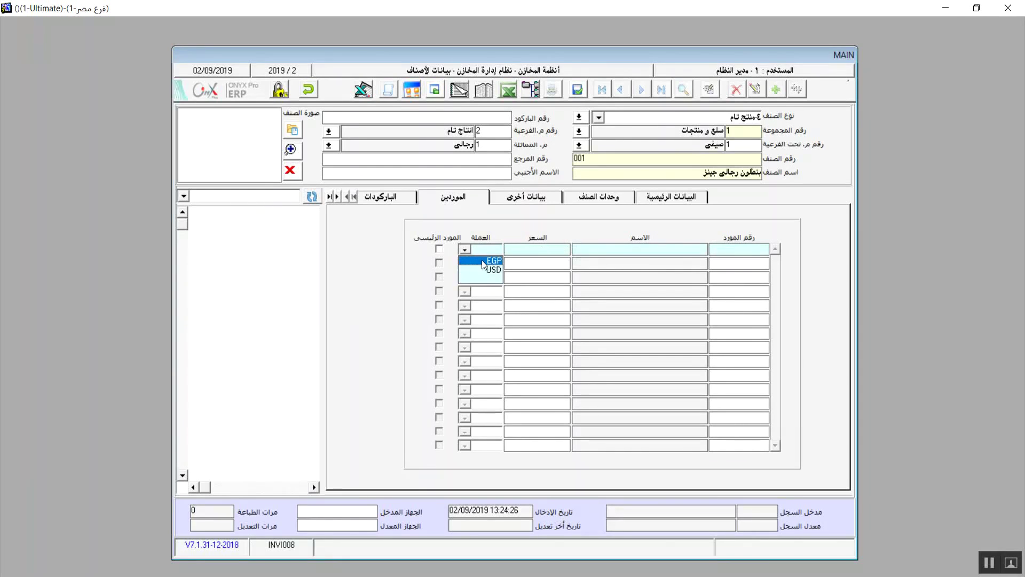
pyautogui.click(482, 277)
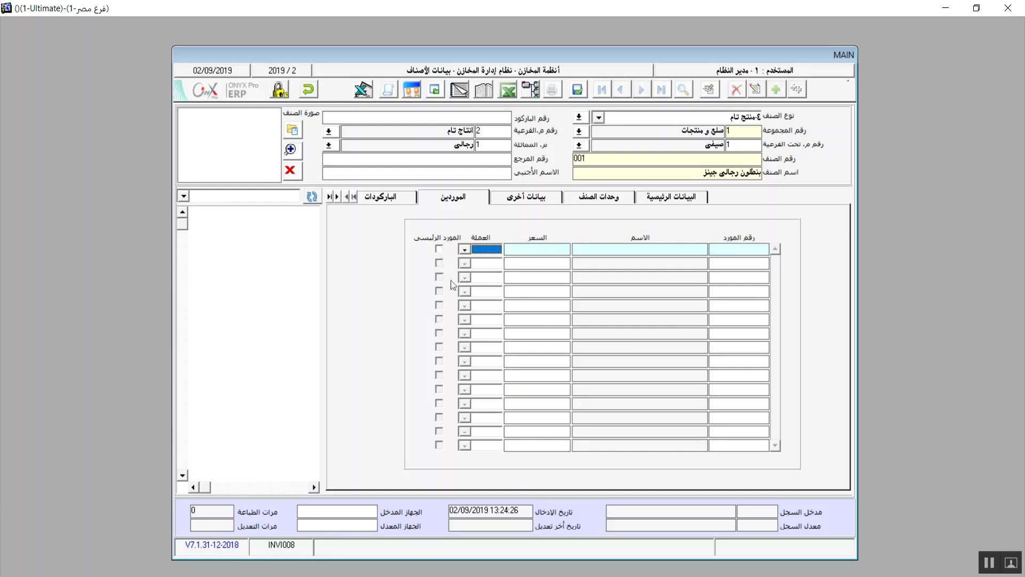
pyautogui.click(440, 248)
pyautogui.click(553, 250)
# Examine the item's barcode table (الباركودات): barcode number, available units, not-for-sale option and the attachments list, without choosing a unit
pyautogui.click(385, 195)
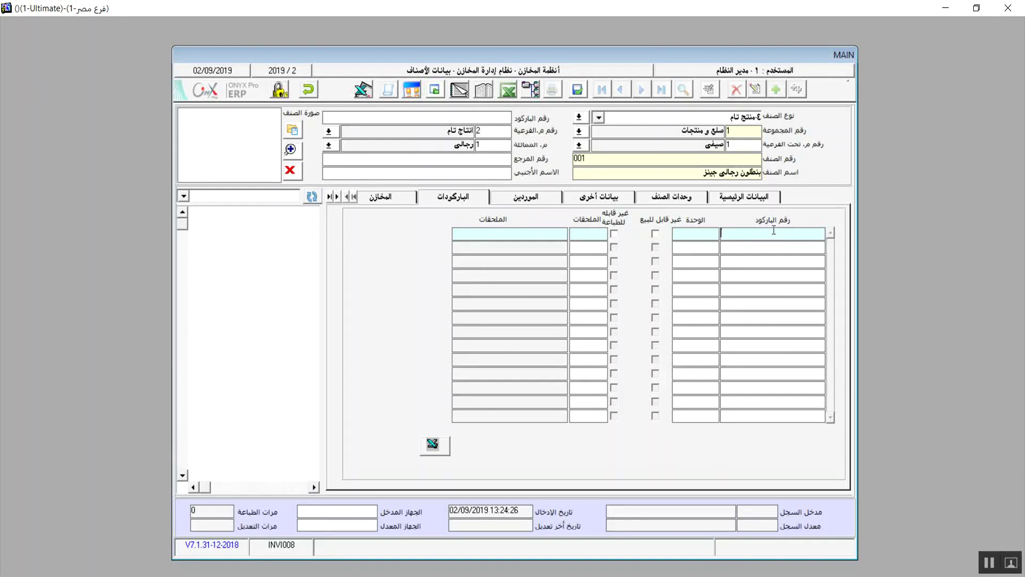
pyautogui.click(714, 234)
pyautogui.doubleClick(683, 238)
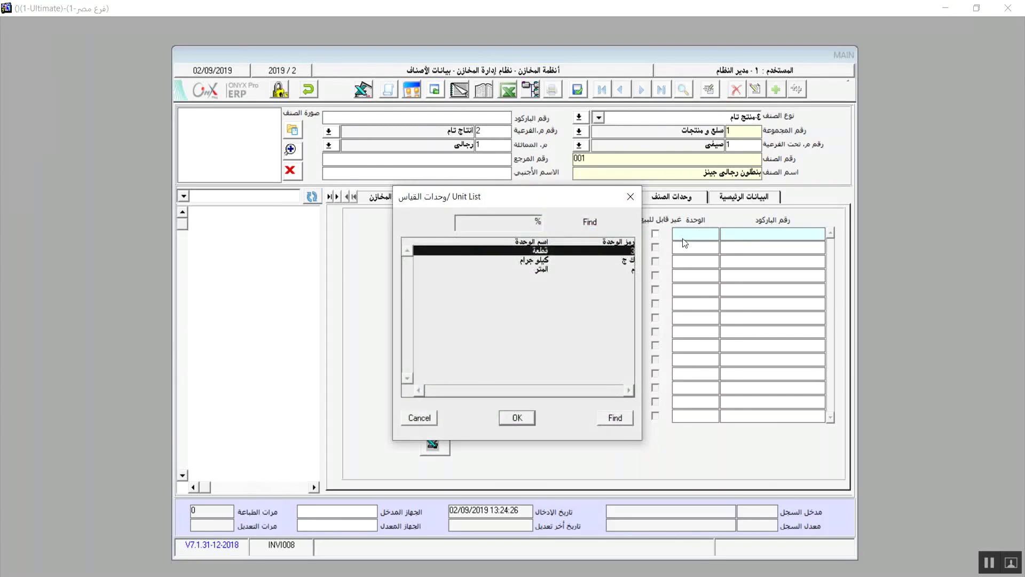
pyautogui.click(631, 197)
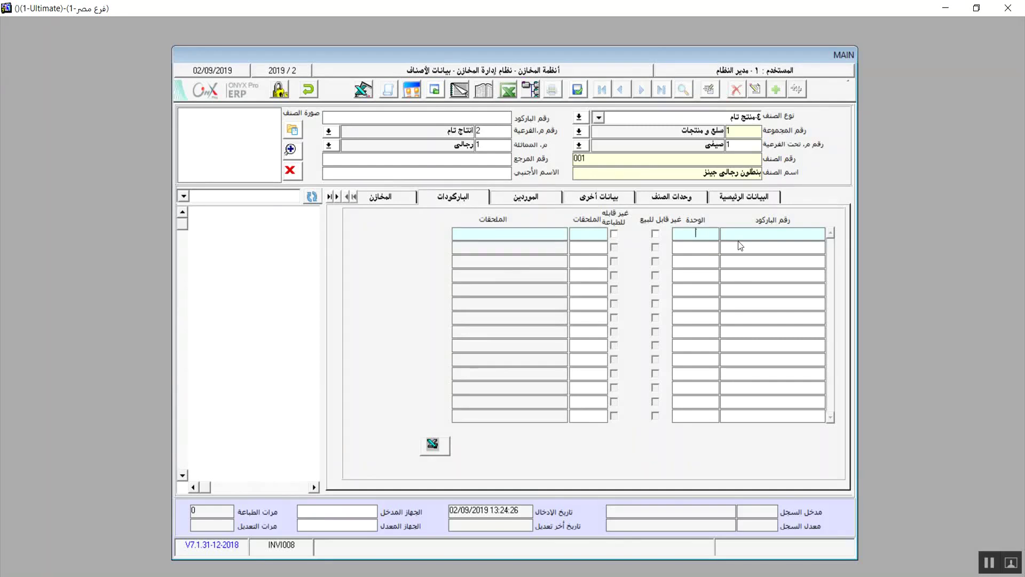
pyautogui.click(655, 234)
pyautogui.click(656, 235)
pyautogui.click(592, 236)
pyautogui.press('F9')
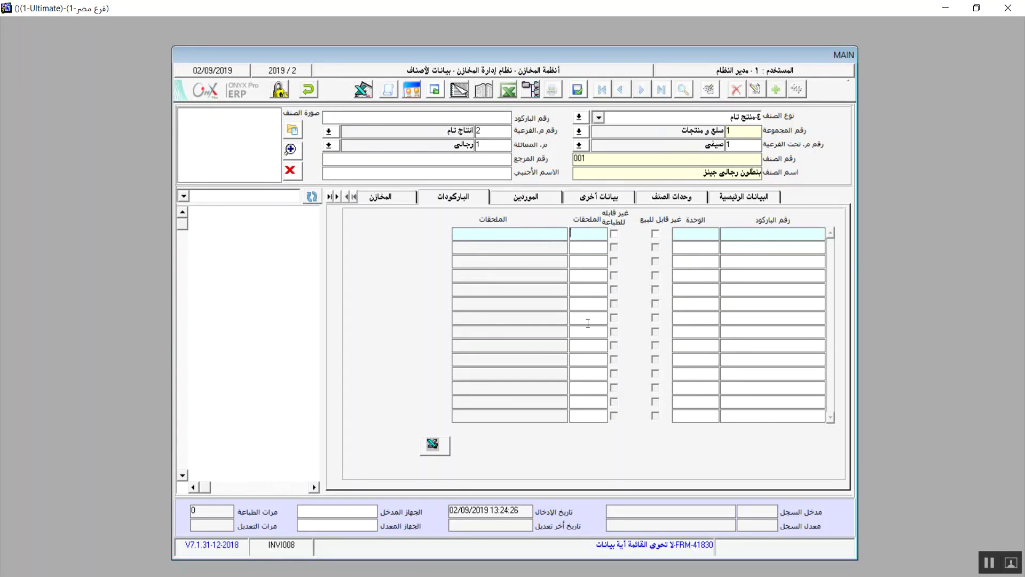
pyautogui.click(768, 233)
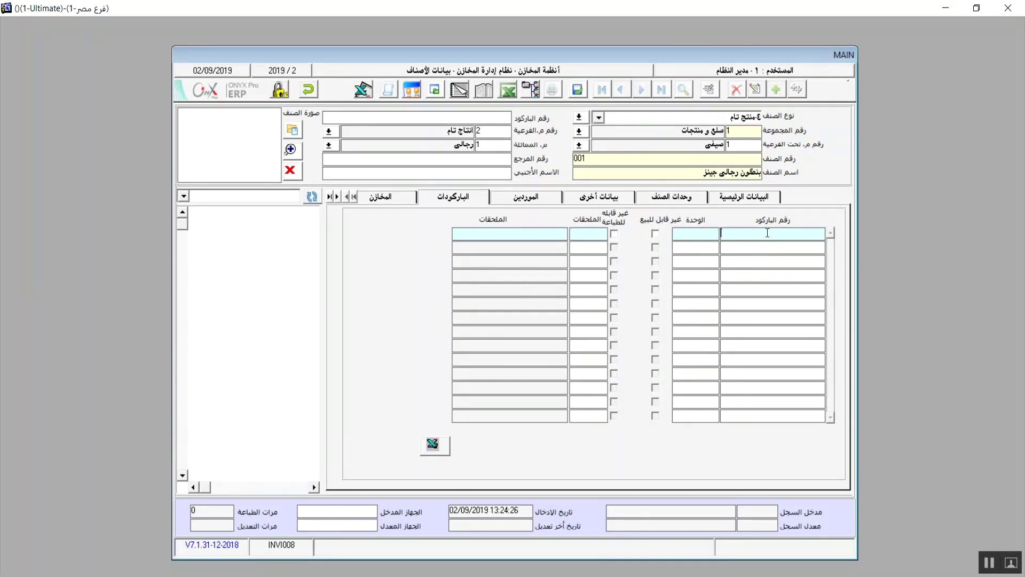
# Check the item's warehouse table (المخازن) and compare it with the stock limits table
pyautogui.click(386, 199)
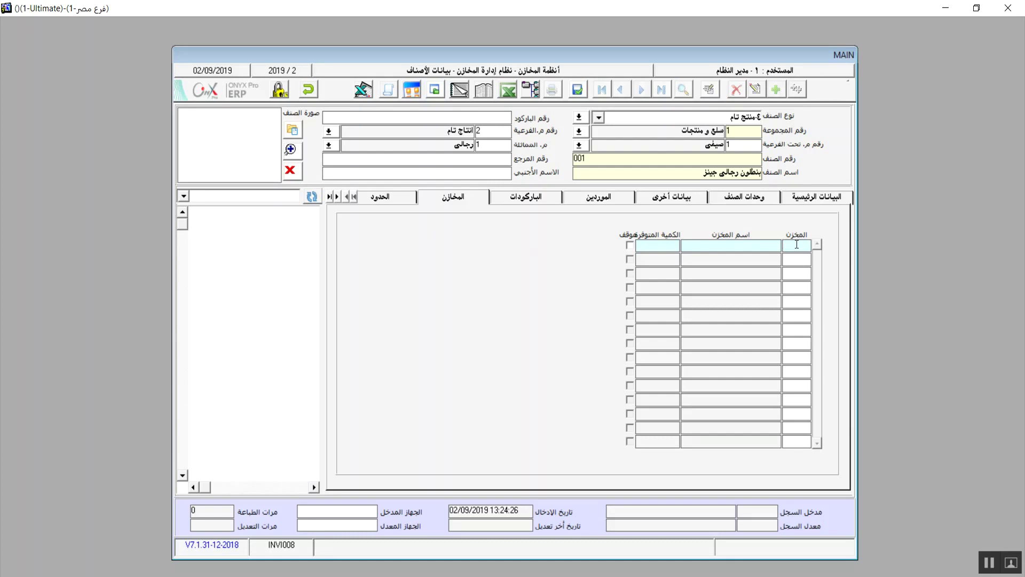
pyautogui.press('1')
pyautogui.click(395, 202)
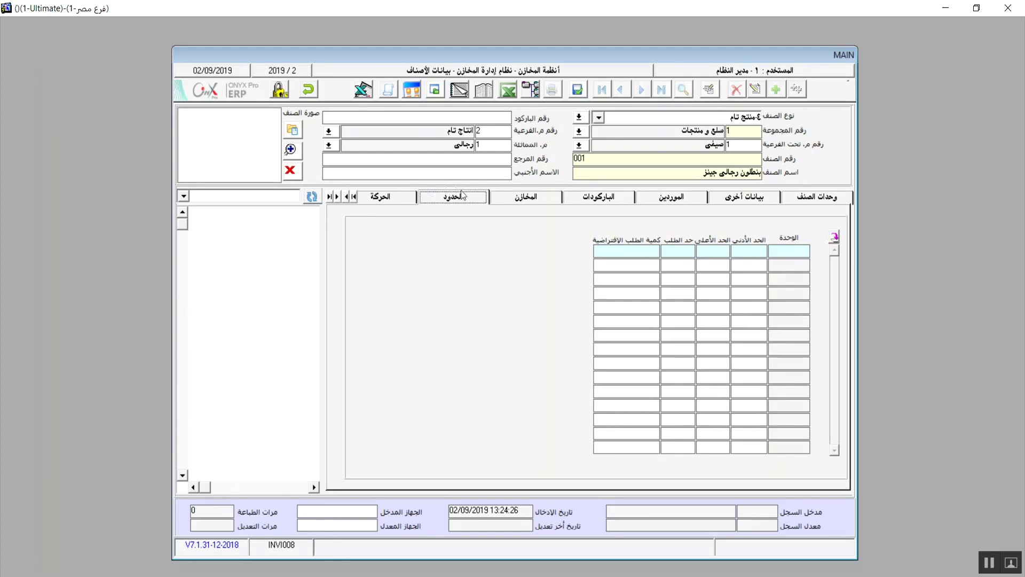
pyautogui.click(506, 202)
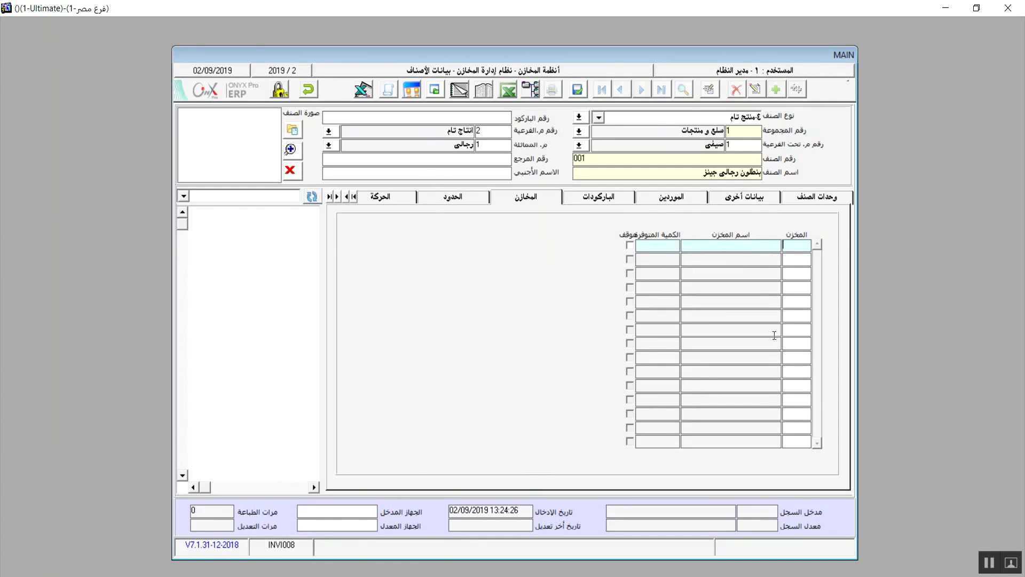
# Examine the item's stock limits (الحدود): the unit choices, minimum, reorder limit and default order quantity fields
pyautogui.click(471, 199)
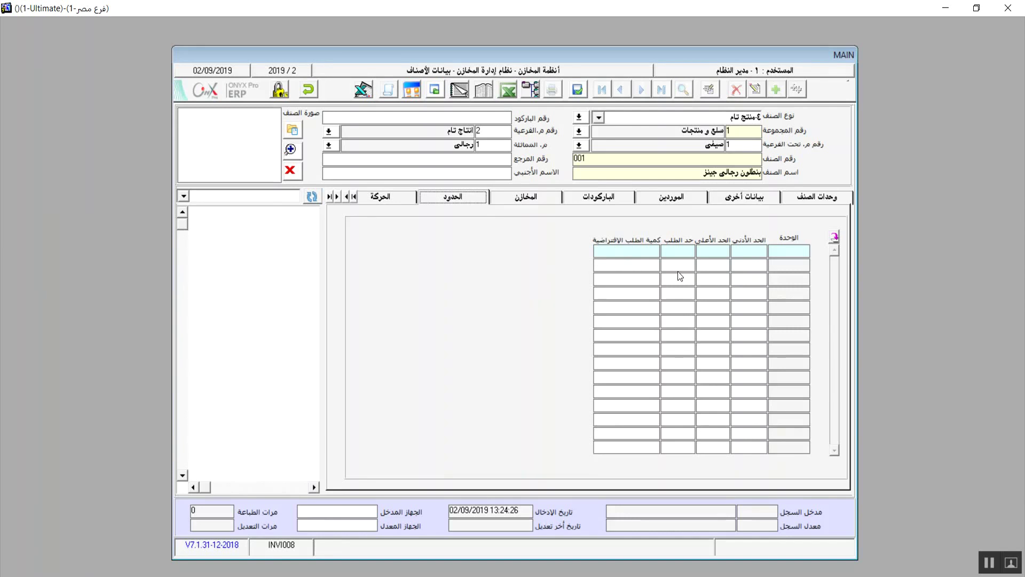
pyautogui.click(778, 253)
pyautogui.press('Return')
pyautogui.click(783, 250)
pyautogui.doubleClick(783, 251)
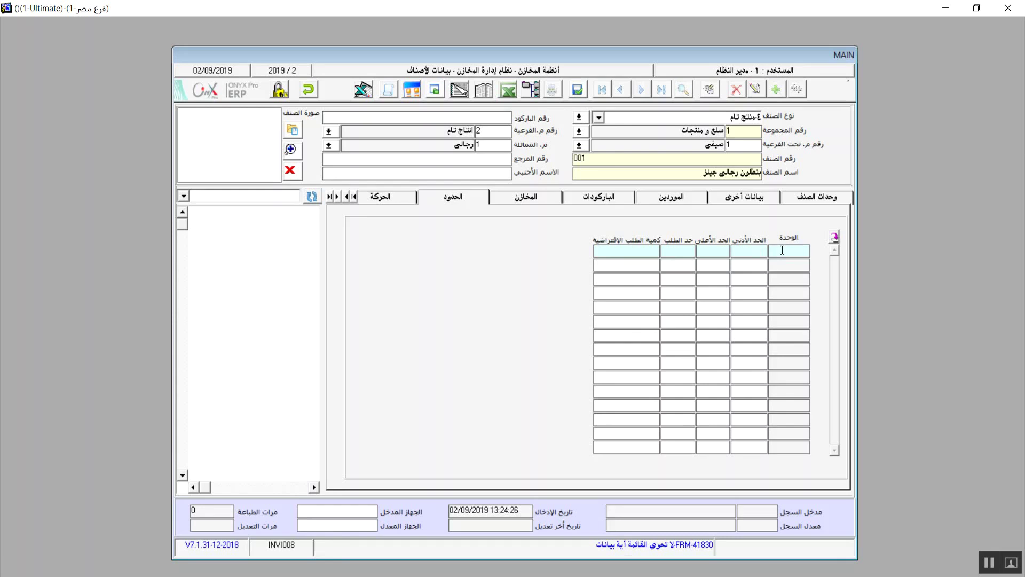
pyautogui.click(754, 254)
pyautogui.click(683, 253)
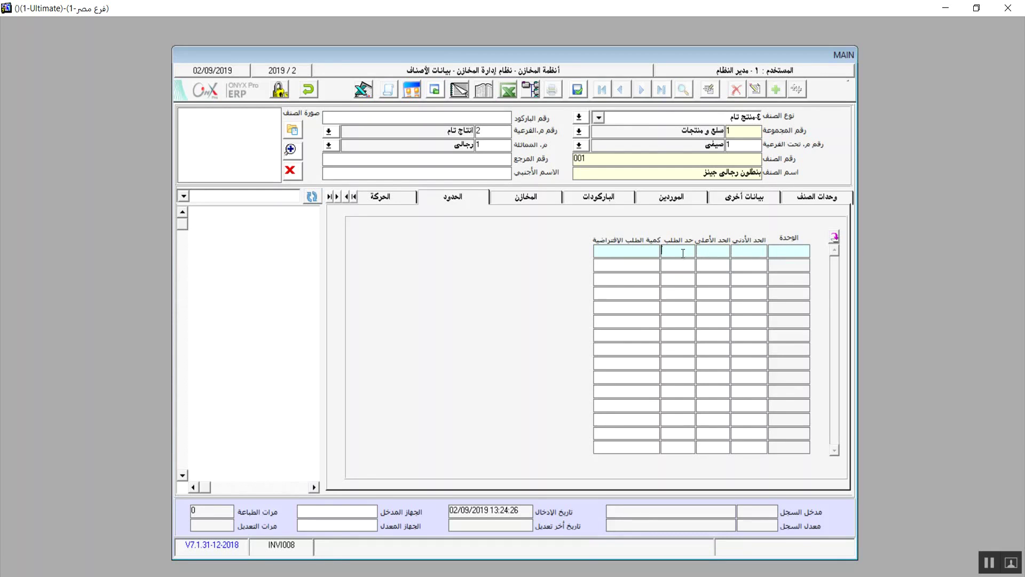
pyautogui.click(638, 252)
# Look at the item movement (الحركة) filters for start date and warehouse, leaving the warehouse blank
pyautogui.click(384, 200)
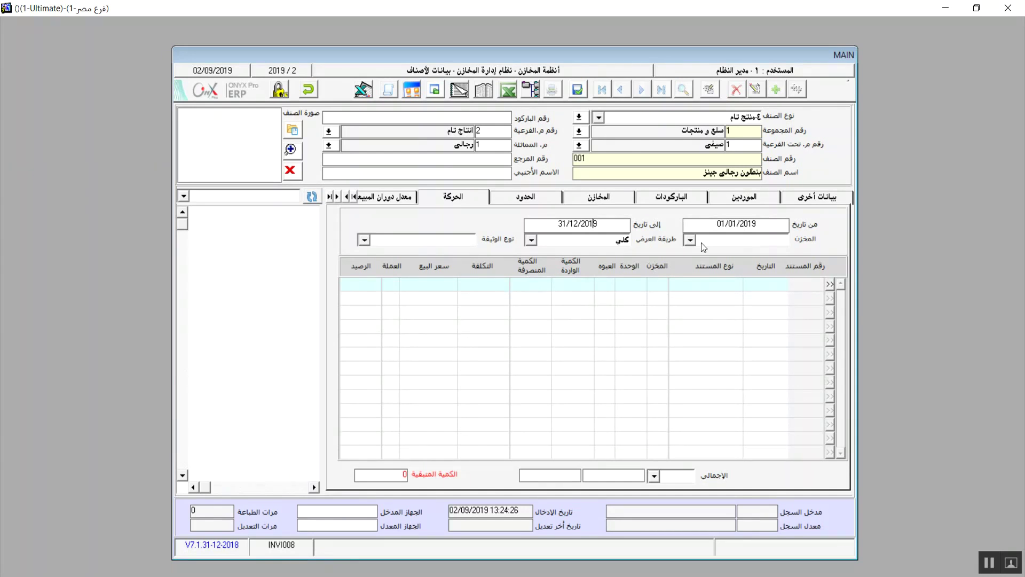
pyautogui.click(750, 224)
pyautogui.click(690, 240)
pyautogui.click(691, 240)
pyautogui.click(691, 241)
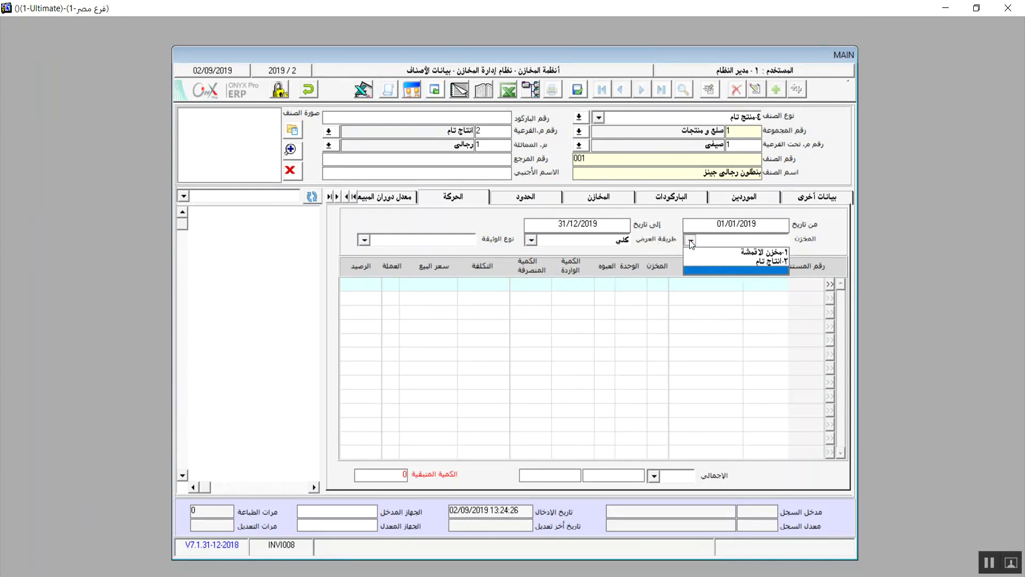
pyautogui.click(713, 268)
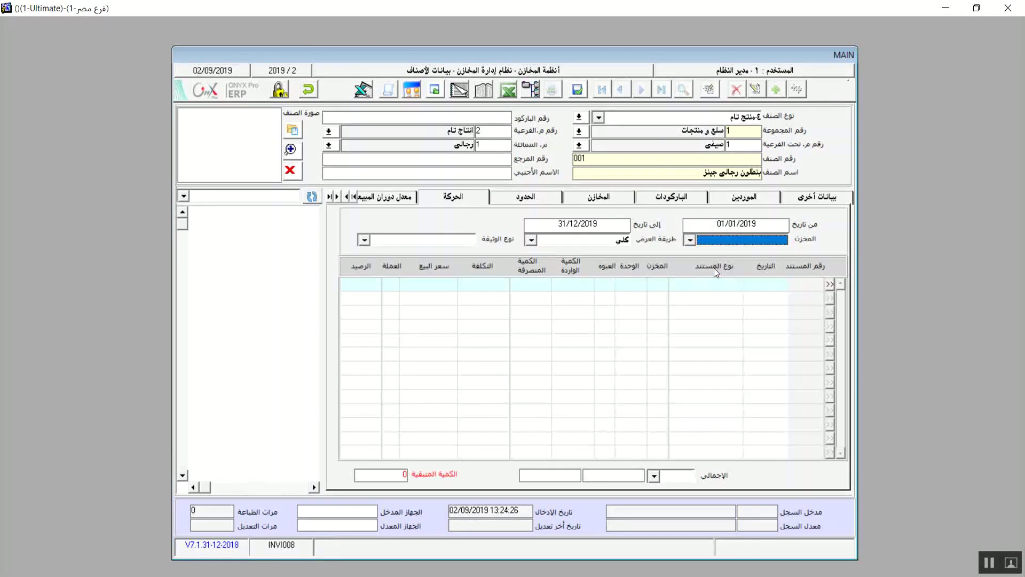
# Look through the movement's display methods (طريقة العرض) and document types (نوع الوثيقة), keeping كلي and leaving the document type blank
pyautogui.click(532, 239)
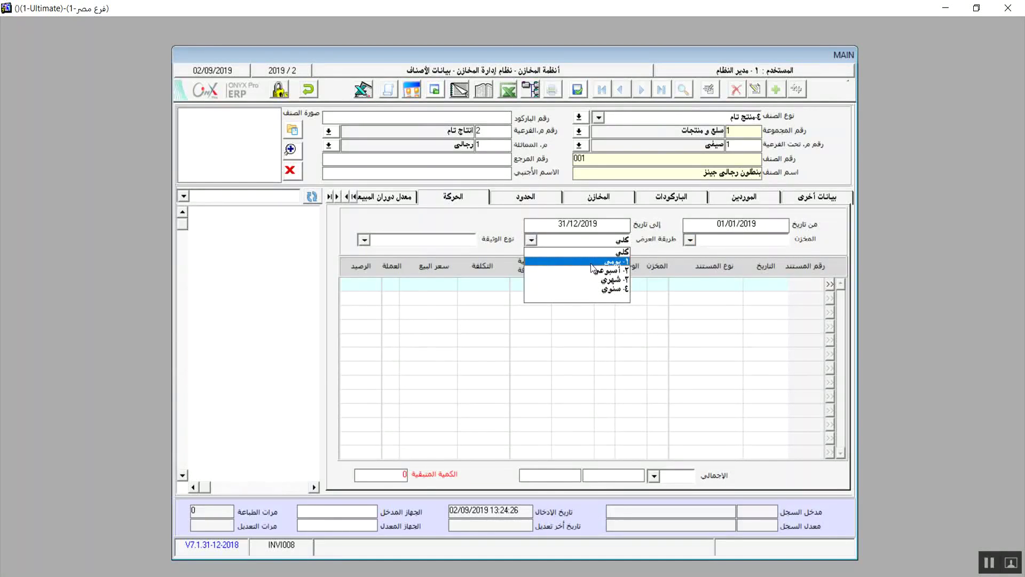
pyautogui.click(613, 299)
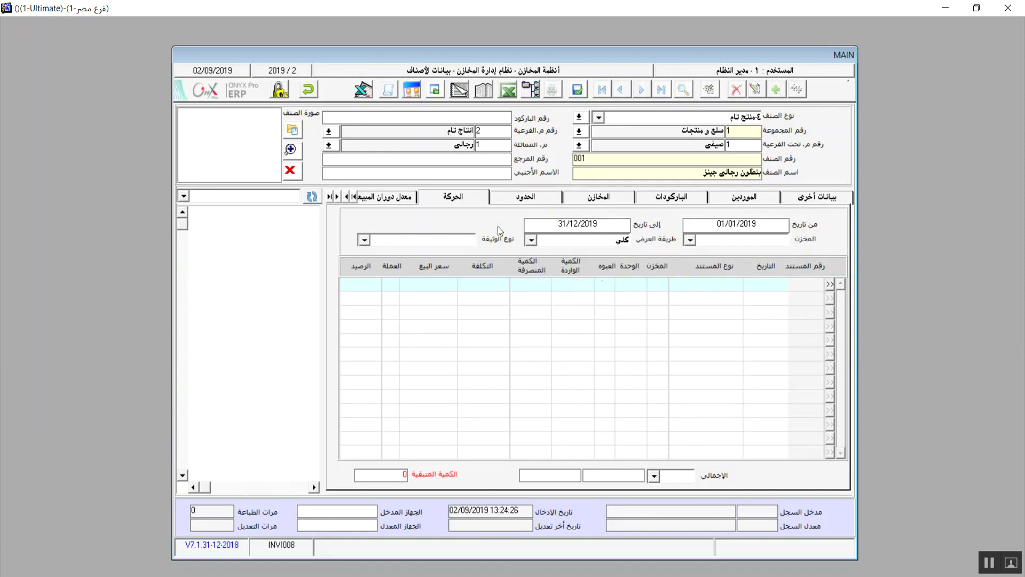
pyautogui.click(364, 241)
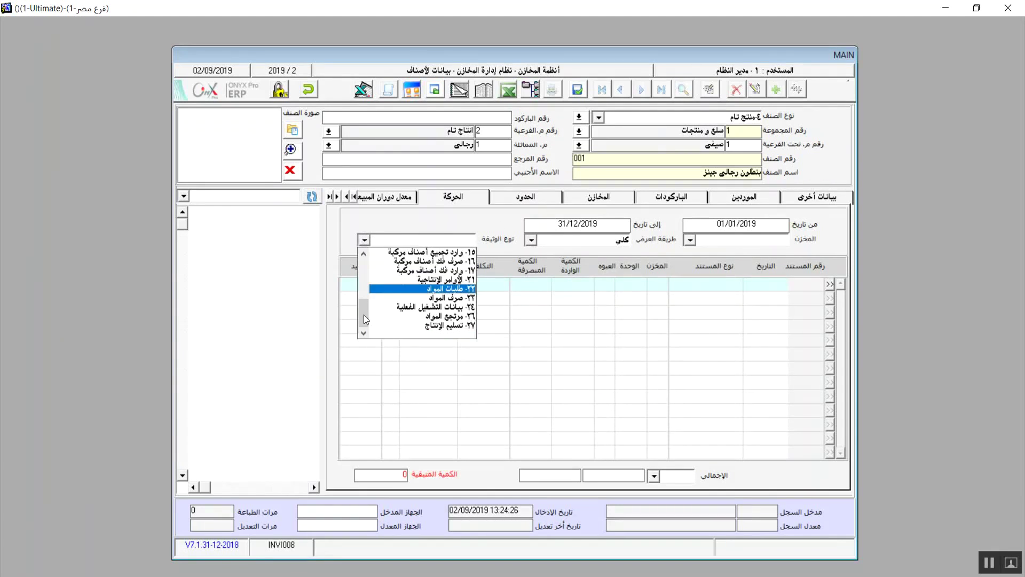
pyautogui.moveTo(363, 315); pyautogui.dragTo(374, 256)
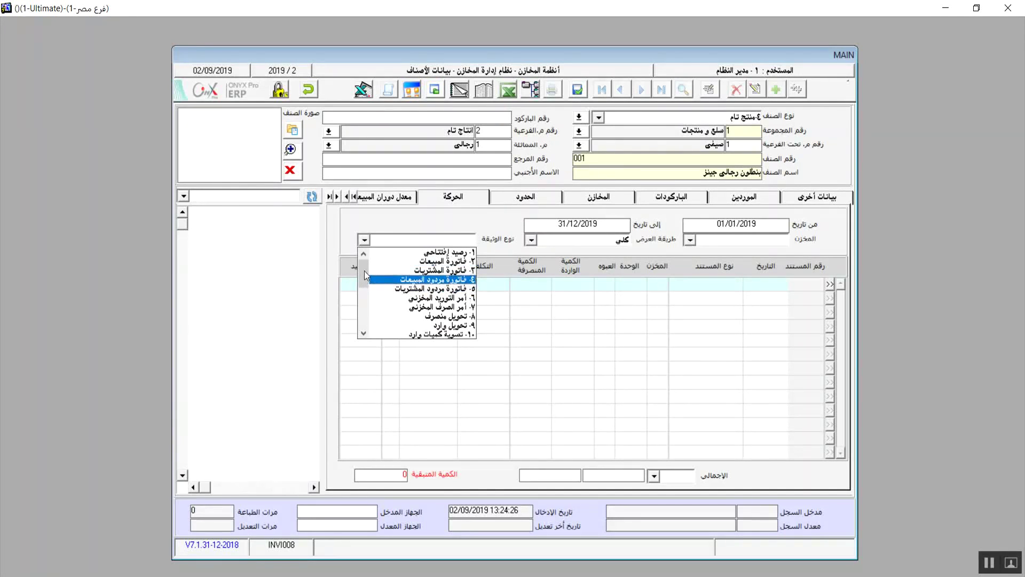
pyautogui.moveTo(365, 275); pyautogui.dragTo(365, 328)
pyautogui.click(458, 337)
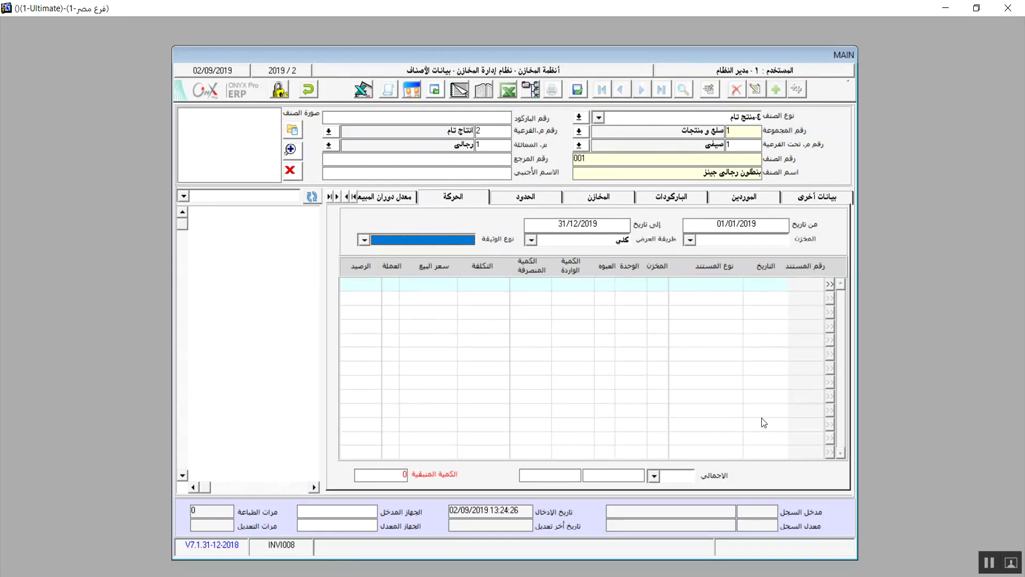
# View the monthly sales turnover rate (معدل دوران المبيعات) for warehouse مخزن الاقمشة, and clear the warehouse filter
pyautogui.click(407, 200)
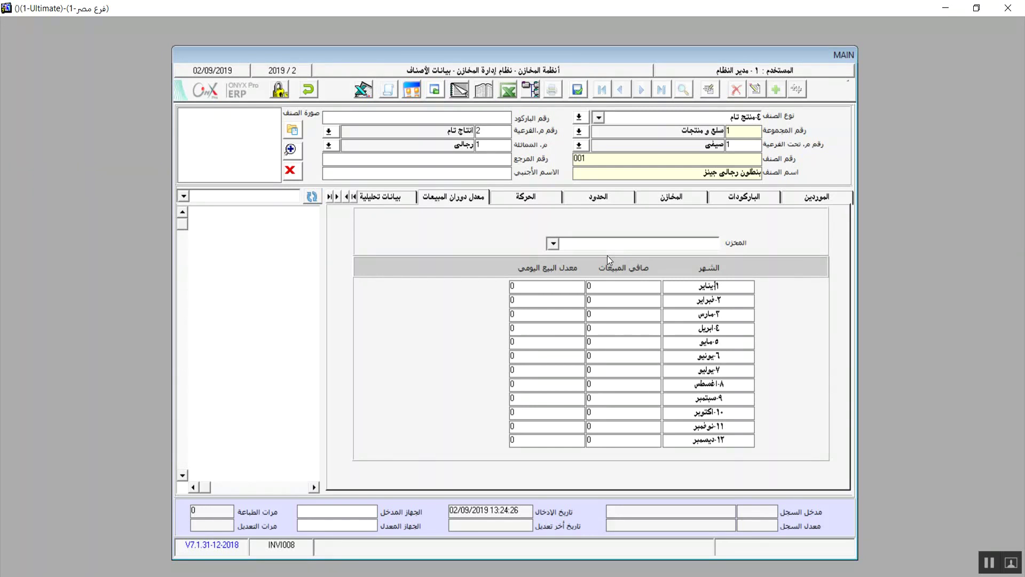
pyautogui.click(554, 244)
pyautogui.click(662, 256)
pyautogui.click(553, 244)
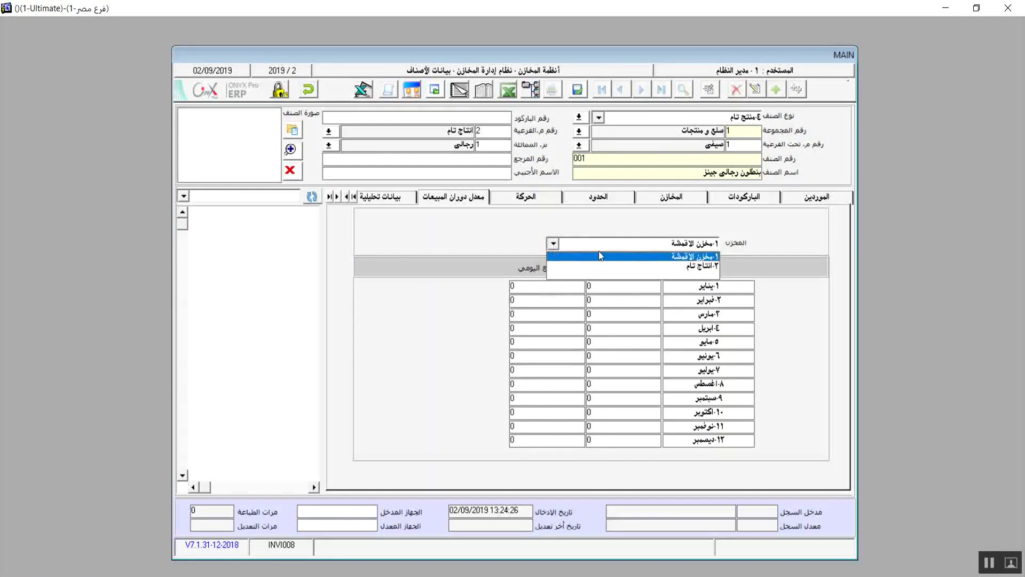
pyautogui.click(626, 273)
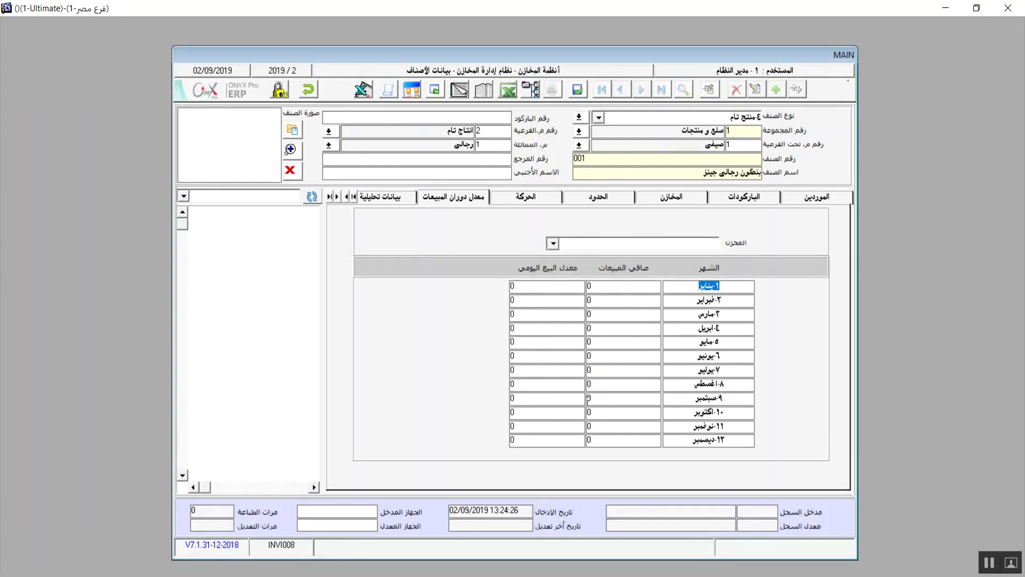
# Display the item's analytical data (بيانات تحليلية) with the warehouse left blank, and check the available quantity
pyautogui.click(395, 197)
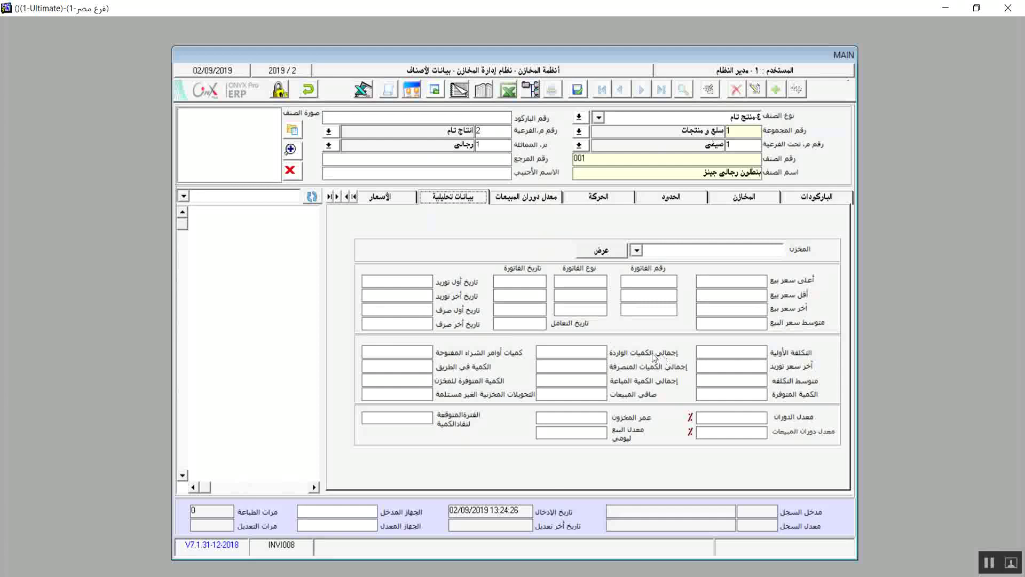
pyautogui.click(634, 250)
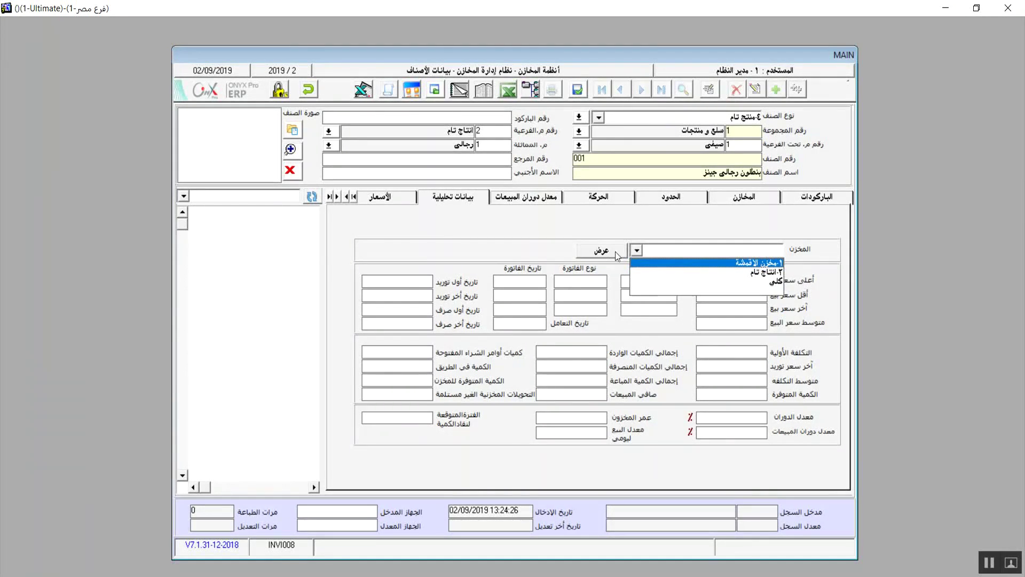
pyautogui.click(745, 288)
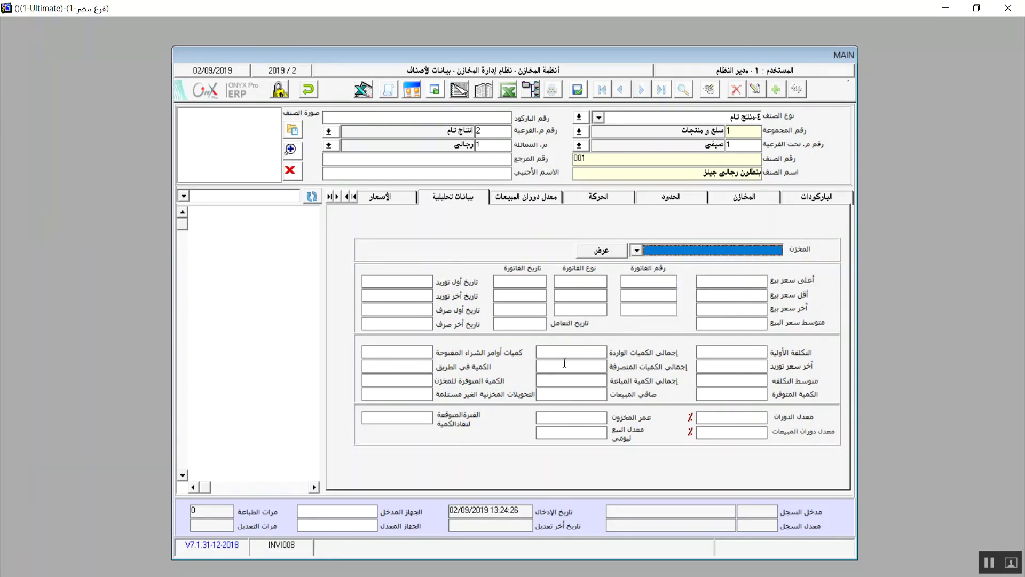
pyautogui.click(602, 251)
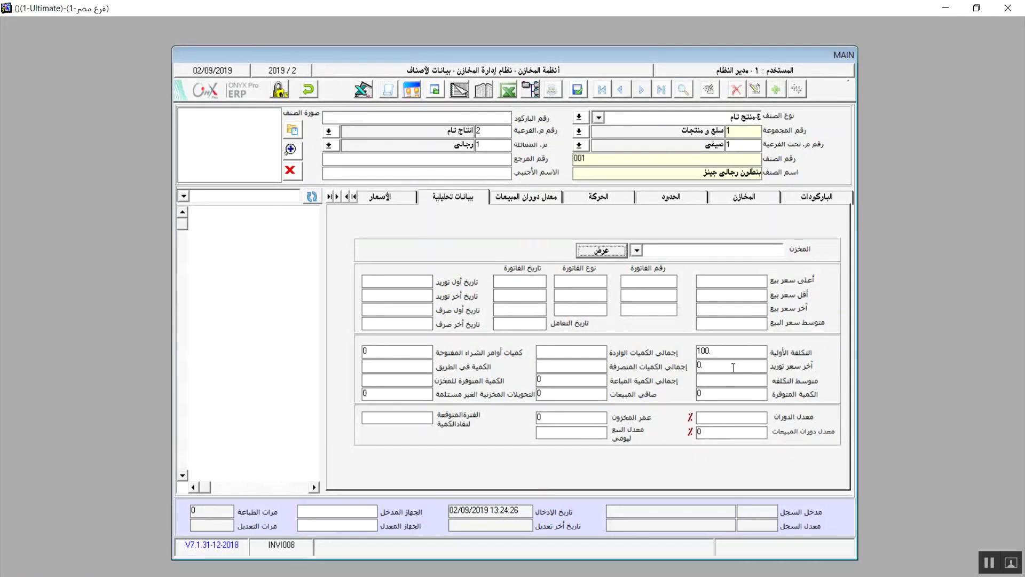
pyautogui.click(707, 396)
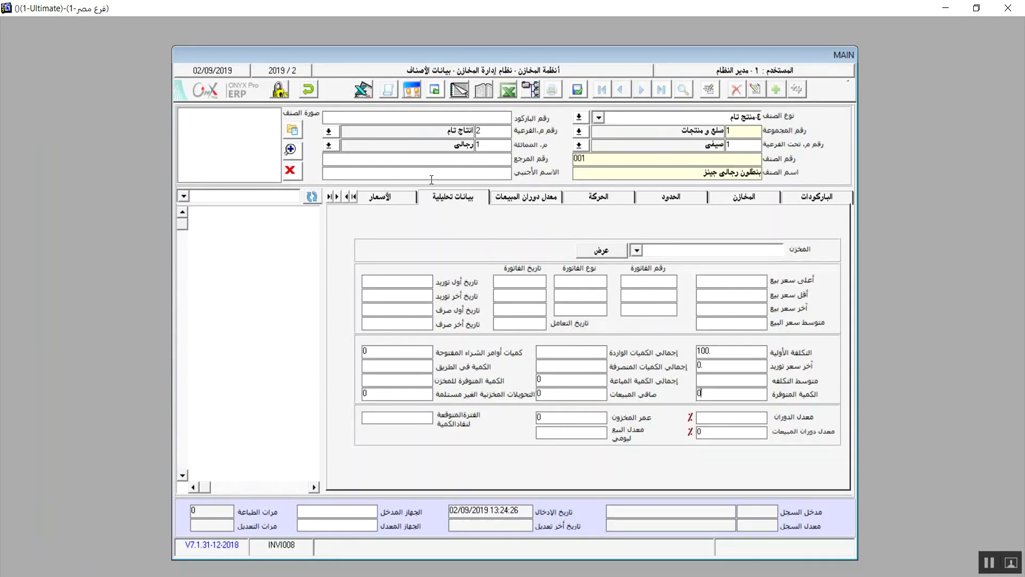
# View the item's prices (الأسعار) and composite items (الأصناف المركبة), and open the linked composite item assembly screen (تجميع الأصناف المركبة)
pyautogui.click(380, 196)
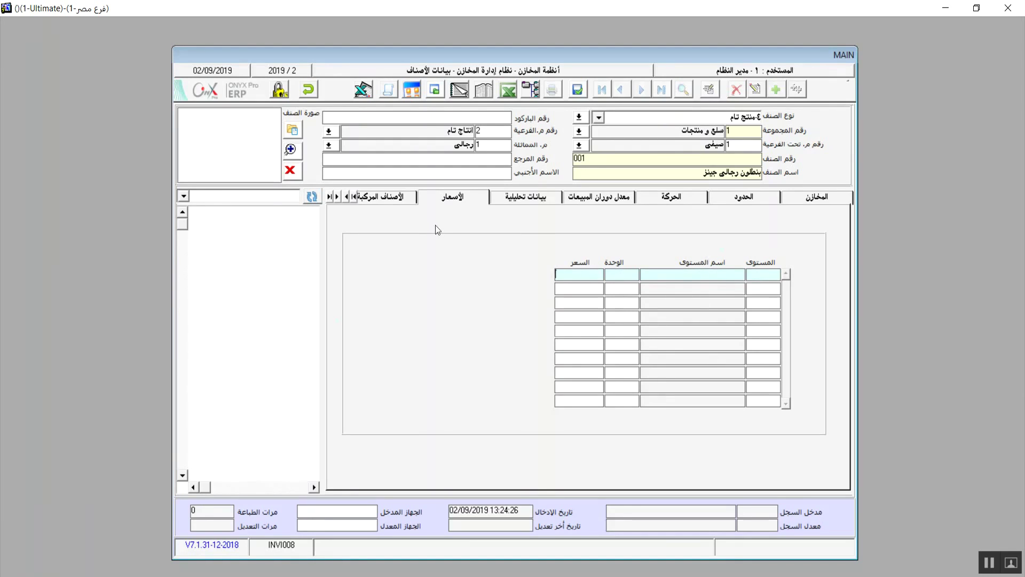
pyautogui.click(384, 198)
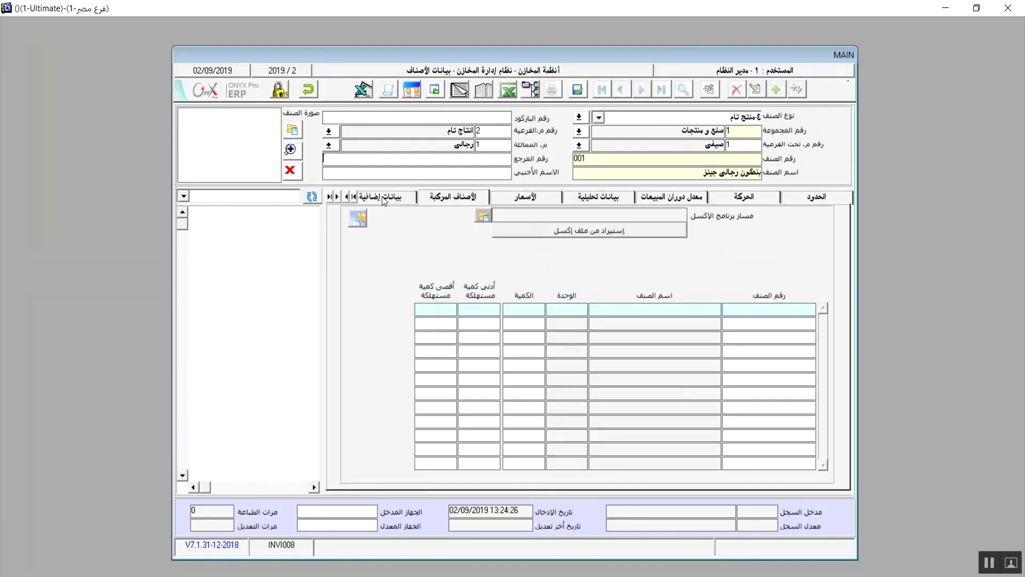
pyautogui.click(468, 200)
pyautogui.click(360, 221)
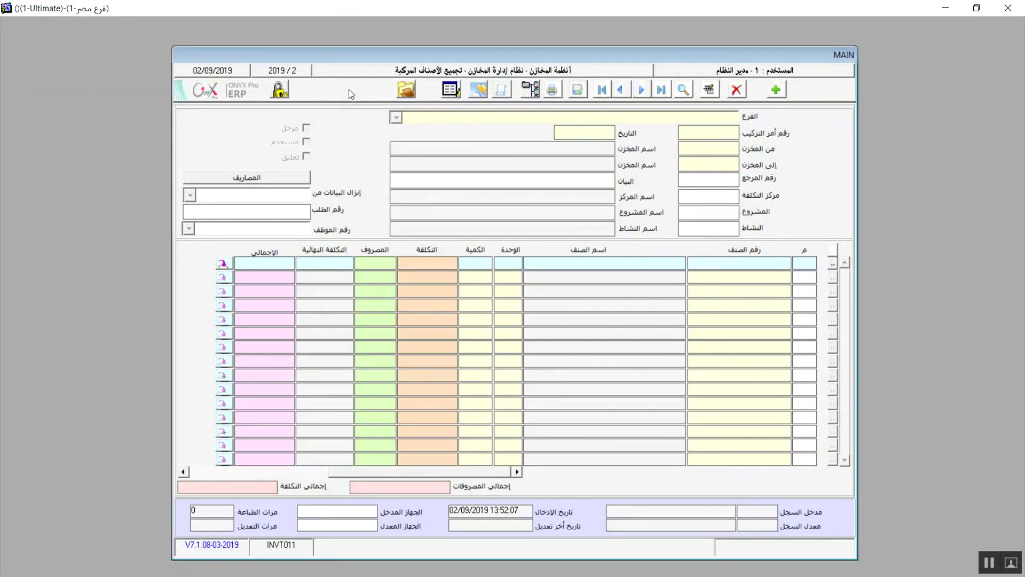
pyautogui.click(349, 89)
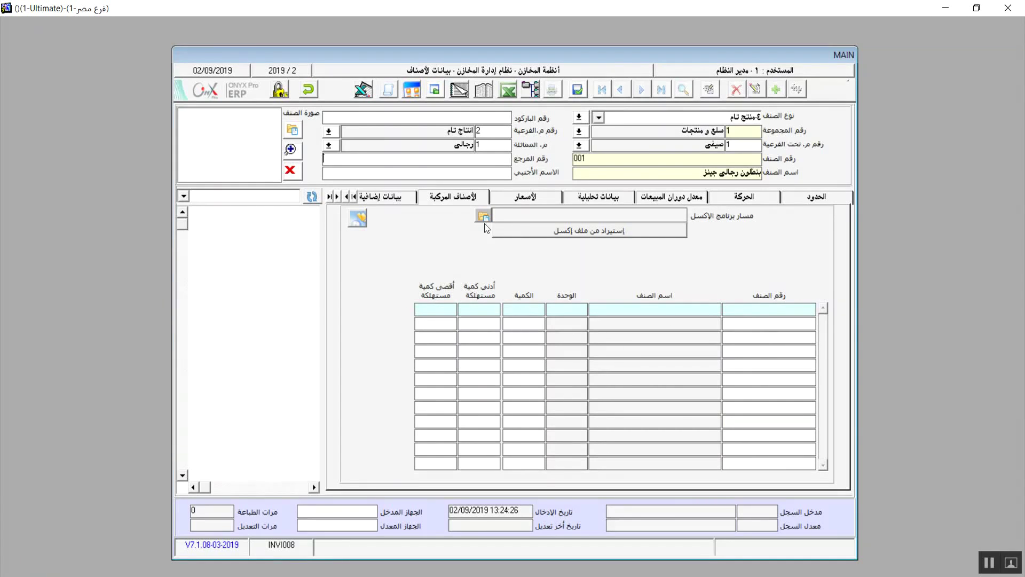
pyautogui.click(455, 198)
pyautogui.click(355, 222)
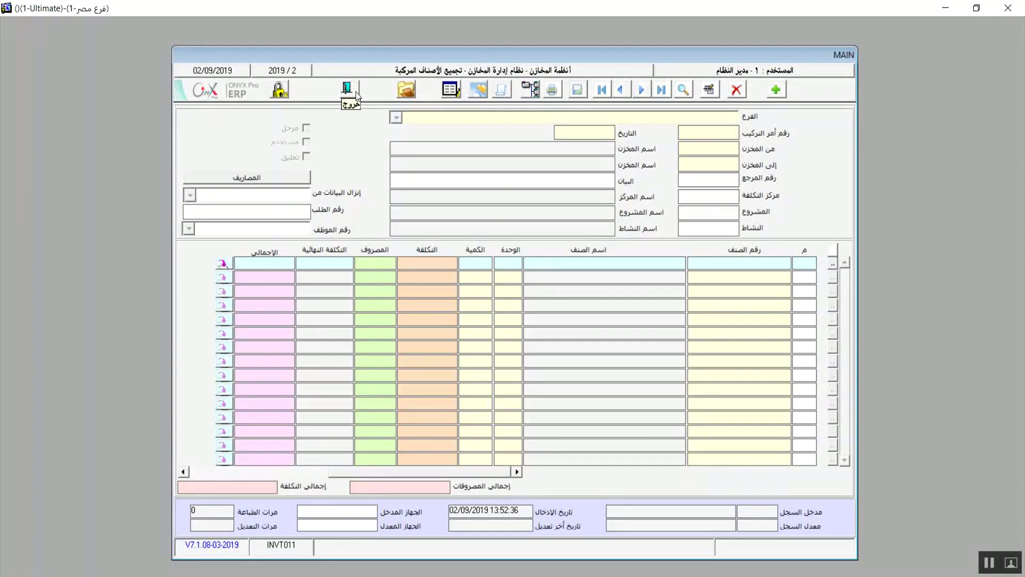
# Leave the composite item assembly screen and view the item's additional data (بيانات إضافية) and shelves (الرفوف)
pyautogui.click(356, 92)
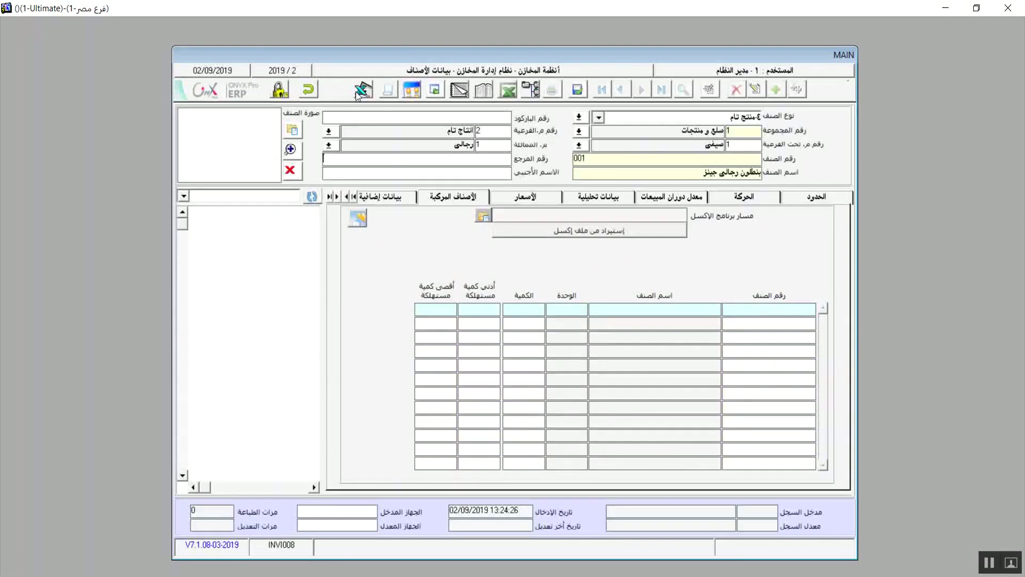
pyautogui.click(397, 197)
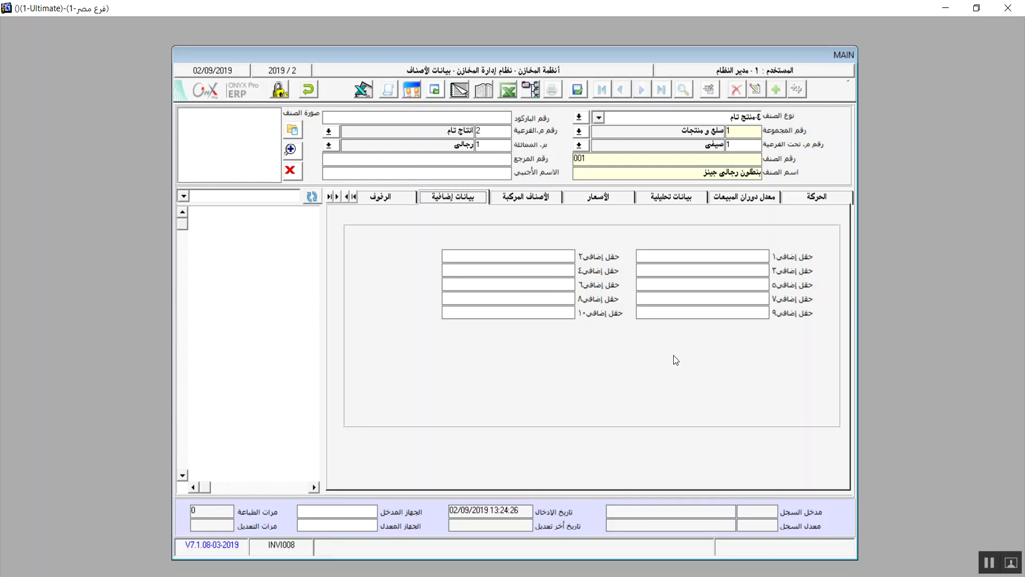
pyautogui.click(385, 200)
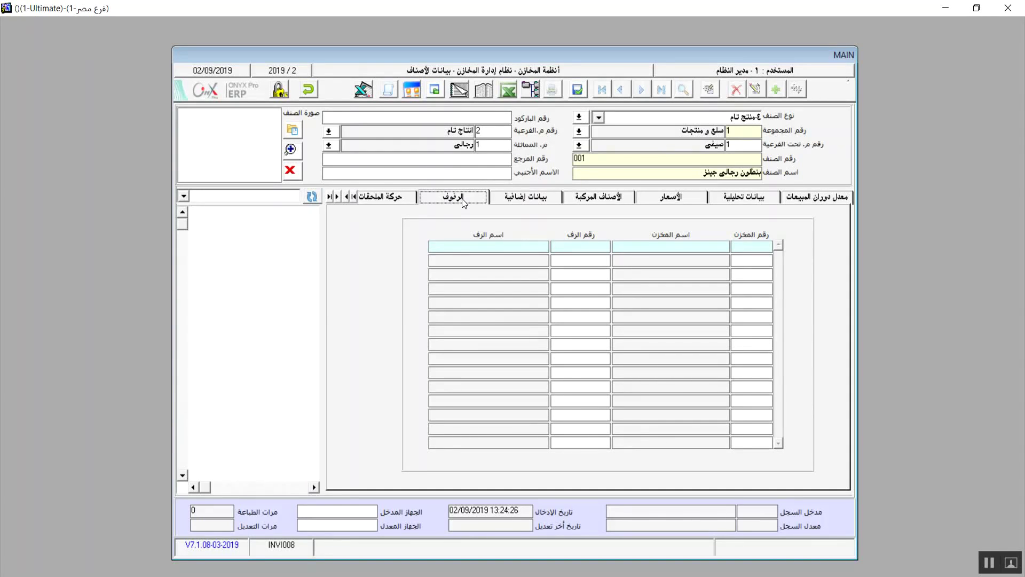
# View the attachments movement (حركة الملحقات) and check its warehouse, document type and colour filters, leaving them blank
pyautogui.click(393, 198)
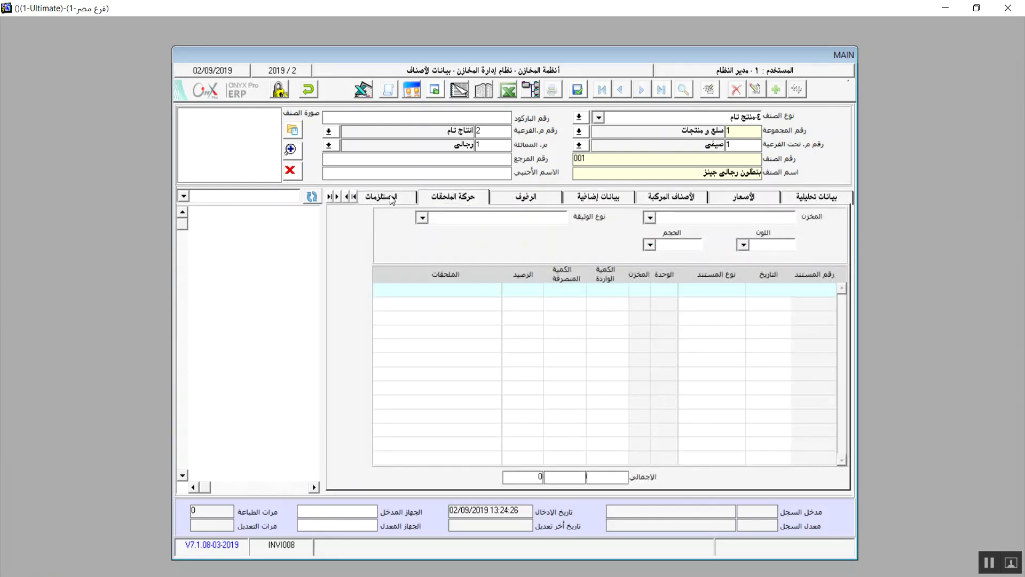
pyautogui.click(650, 217)
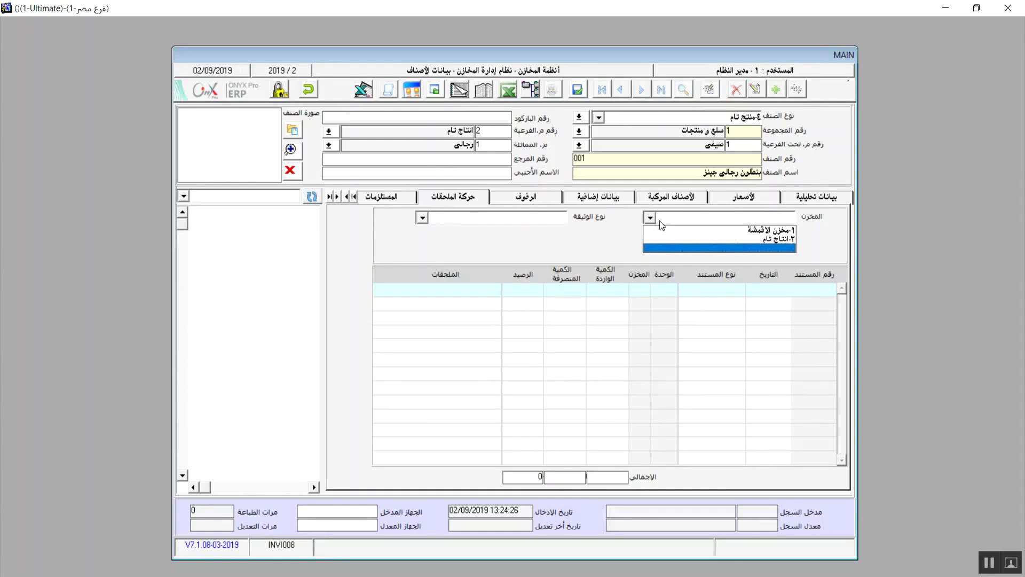
pyautogui.click(696, 246)
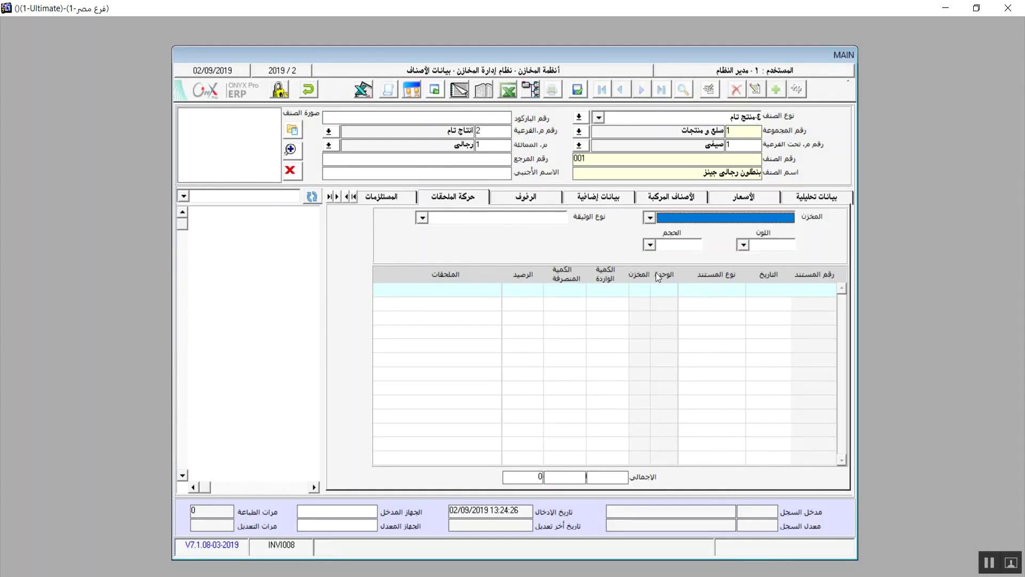
pyautogui.click(422, 218)
pyautogui.click(422, 218)
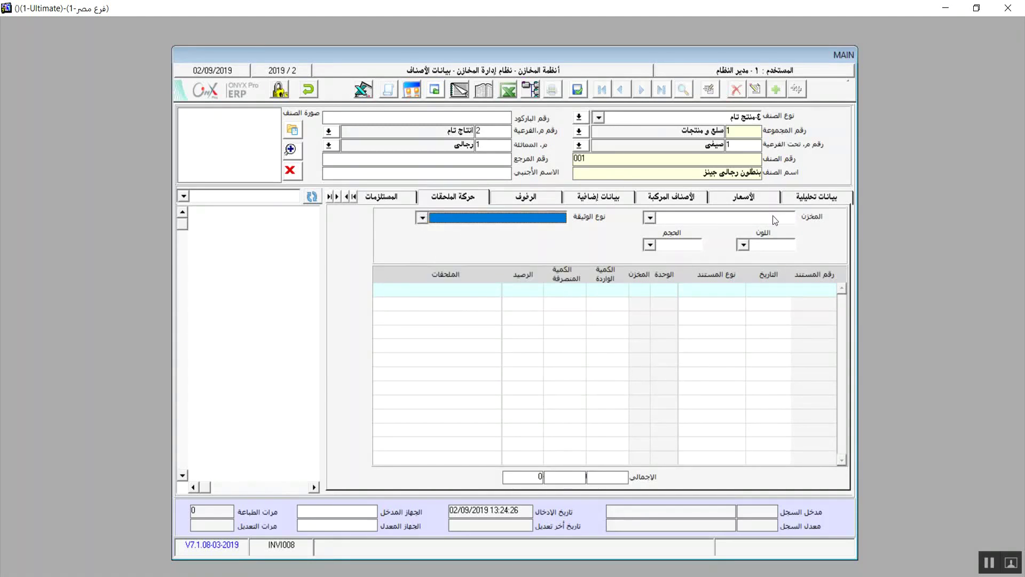
pyautogui.click(743, 245)
pyautogui.click(743, 244)
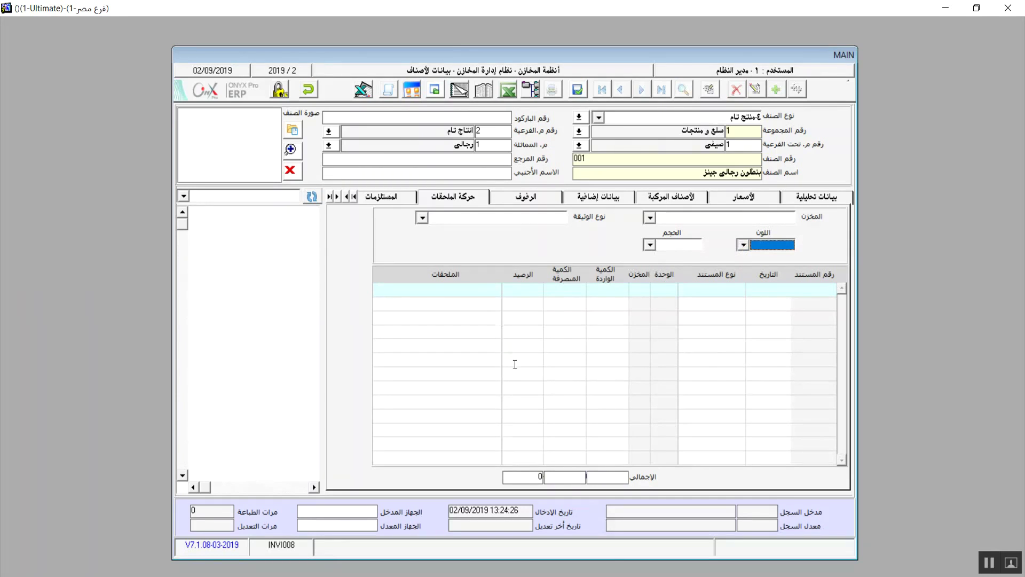
# Review the item's requirements (المستلزمات) and the related مستلزم option in the main data (البيانات الرئيسية), leaving the option off
pyautogui.click(397, 199)
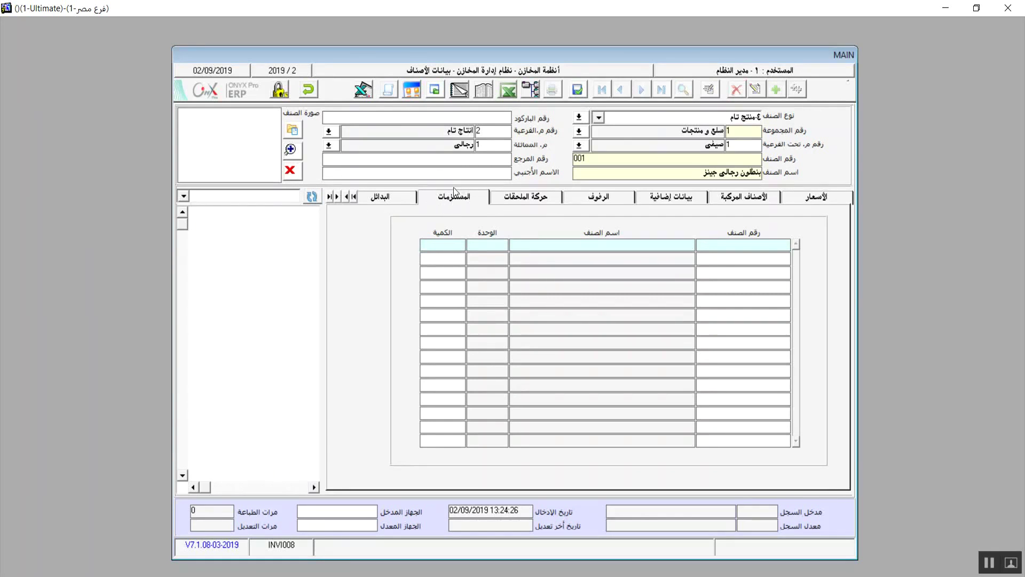
pyautogui.click(347, 197)
pyautogui.click(353, 197)
pyautogui.click(353, 198)
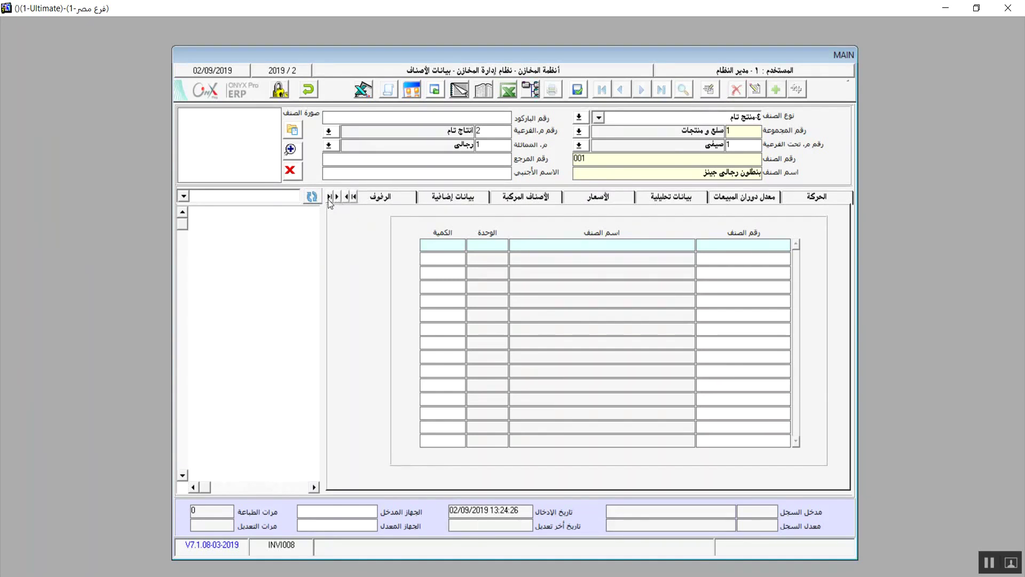
pyautogui.click(347, 197)
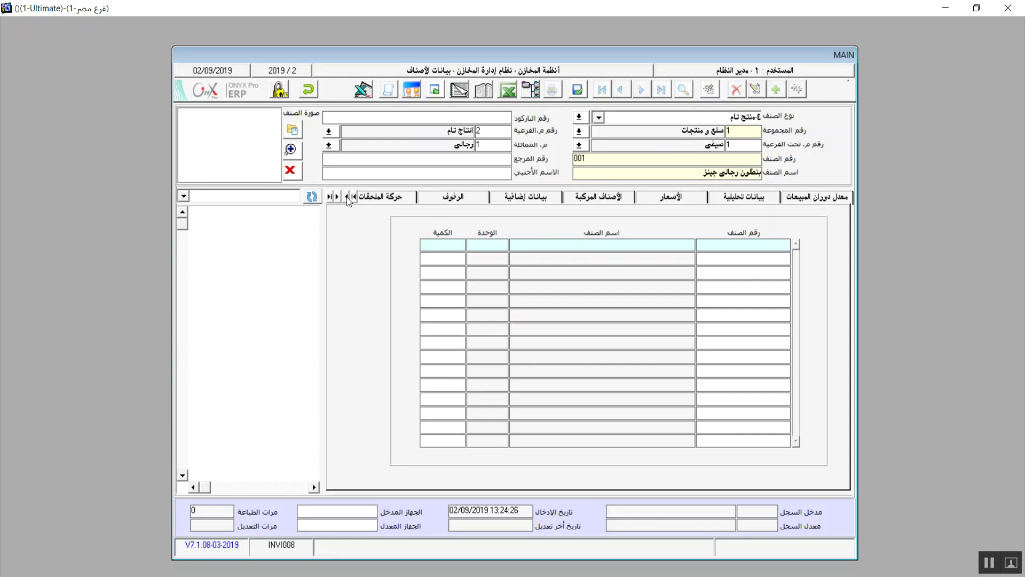
pyautogui.click(353, 197)
pyautogui.click(353, 197)
pyautogui.click(353, 197)
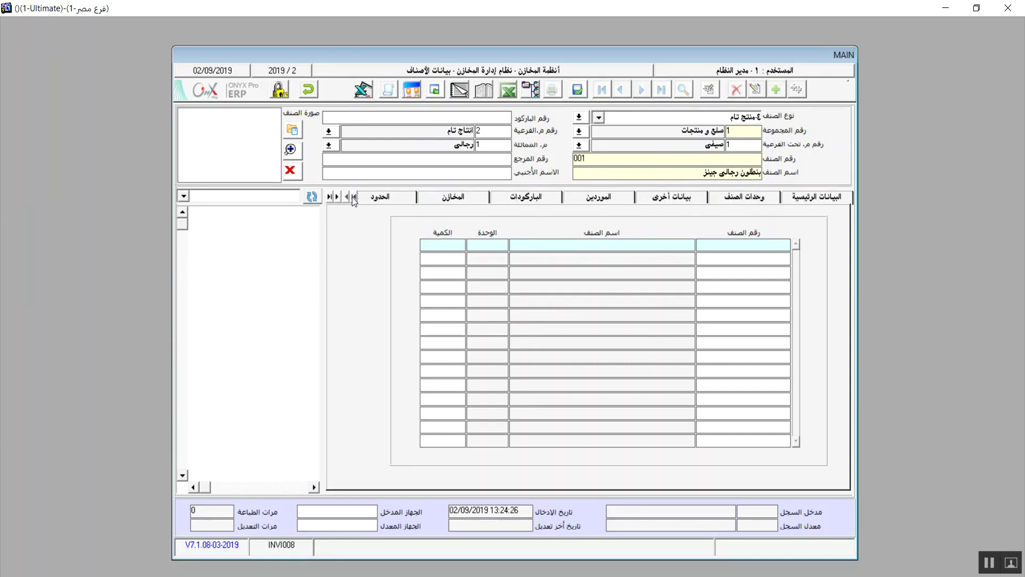
pyautogui.click(801, 201)
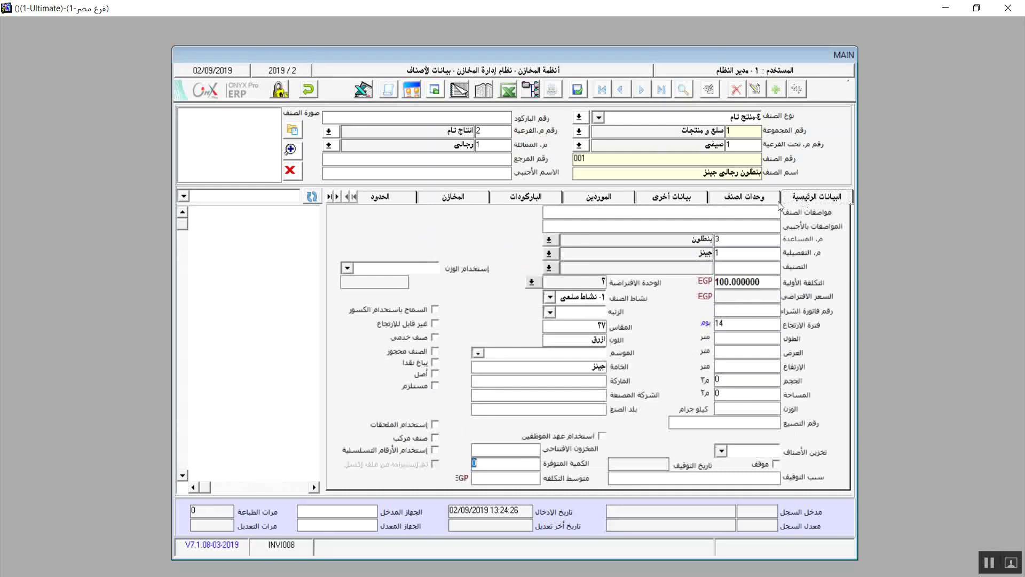
pyautogui.click(435, 386)
pyautogui.click(435, 386)
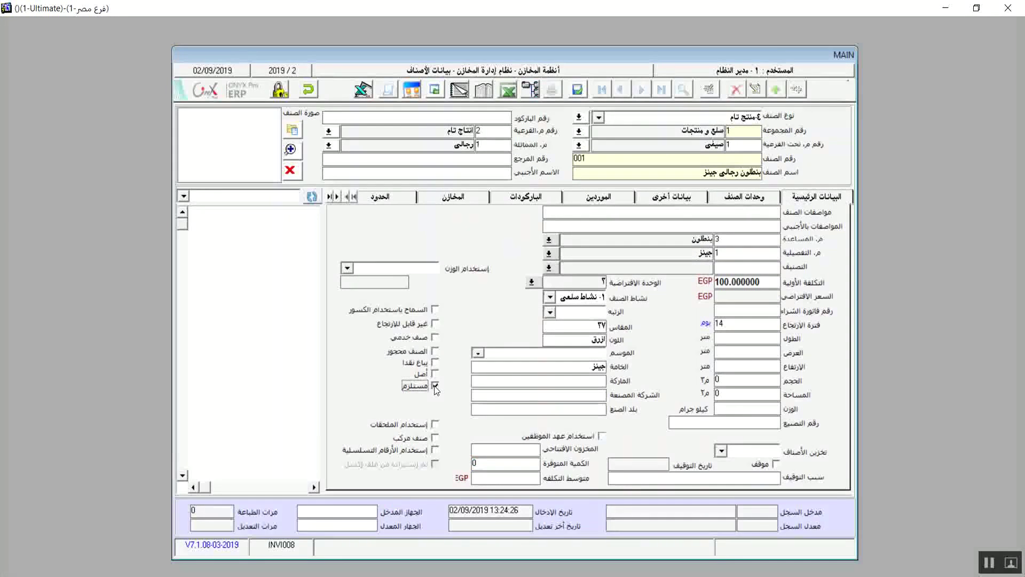
pyautogui.click(339, 196)
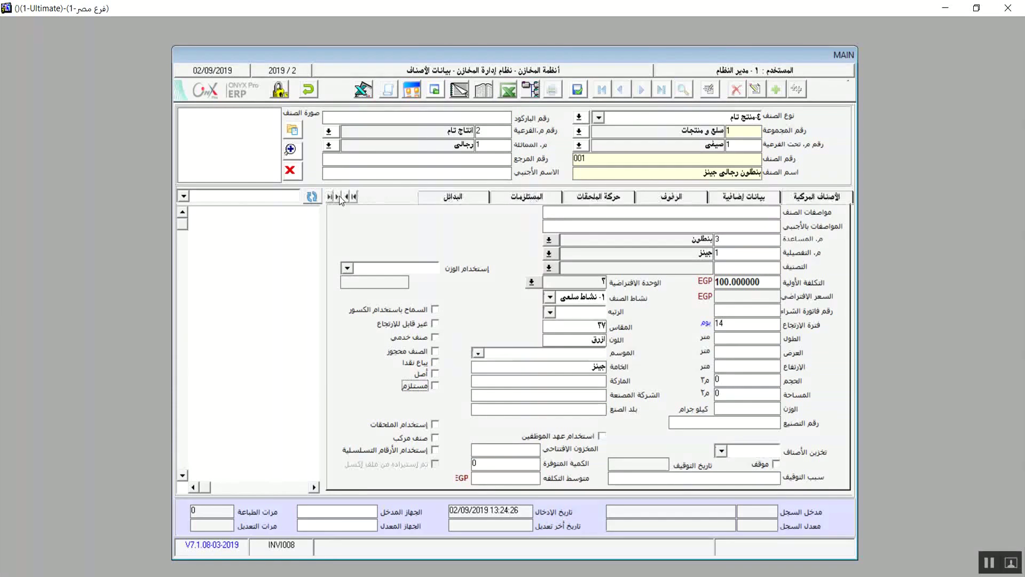
pyautogui.click(534, 199)
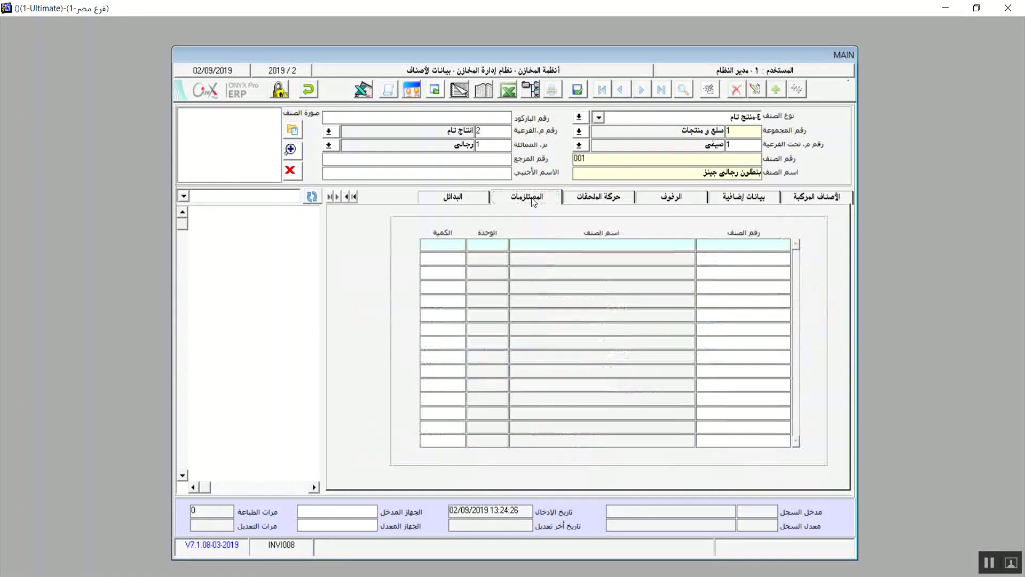
# Review the item's alternatives (البدائل) and the related له بدائل option in the other data (بيانات أخرى), leaving the option off
pyautogui.click(473, 198)
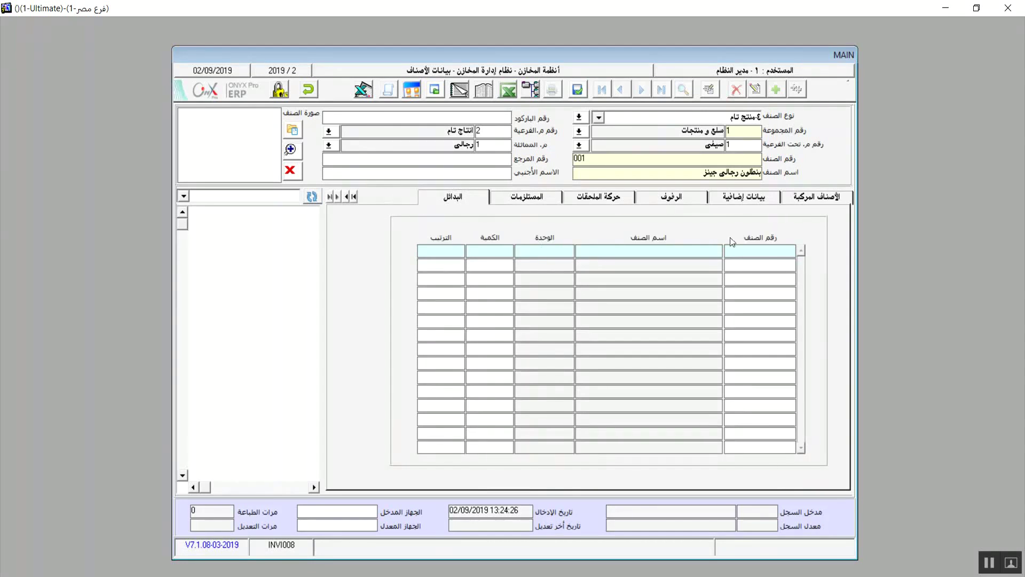
pyautogui.click(355, 195)
pyautogui.click(356, 196)
pyautogui.click(355, 195)
pyautogui.click(356, 195)
pyautogui.click(356, 195)
pyautogui.click(356, 196)
pyautogui.click(356, 196)
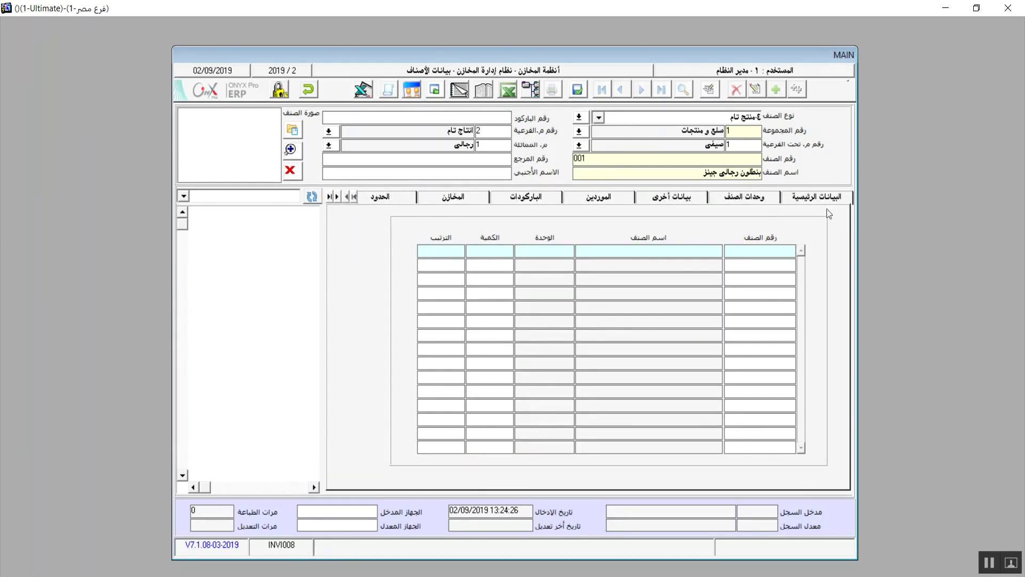
pyautogui.click(676, 201)
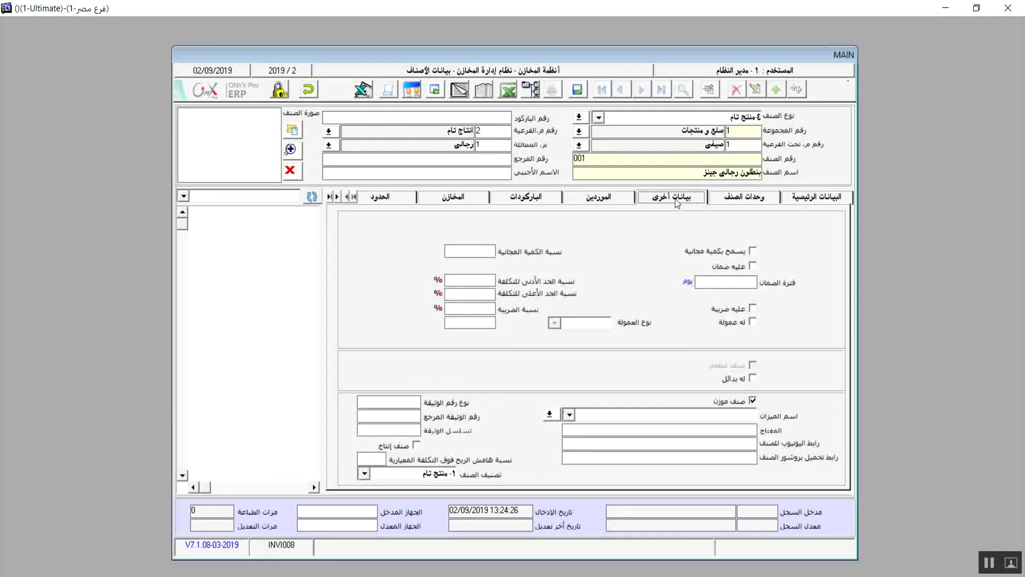
pyautogui.click(753, 378)
pyautogui.click(339, 195)
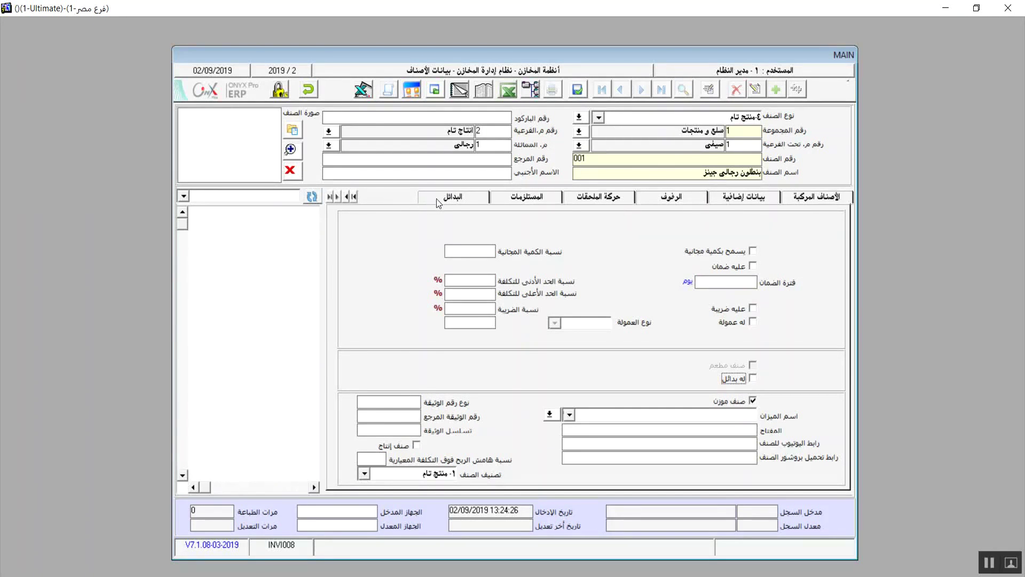
pyautogui.click(436, 198)
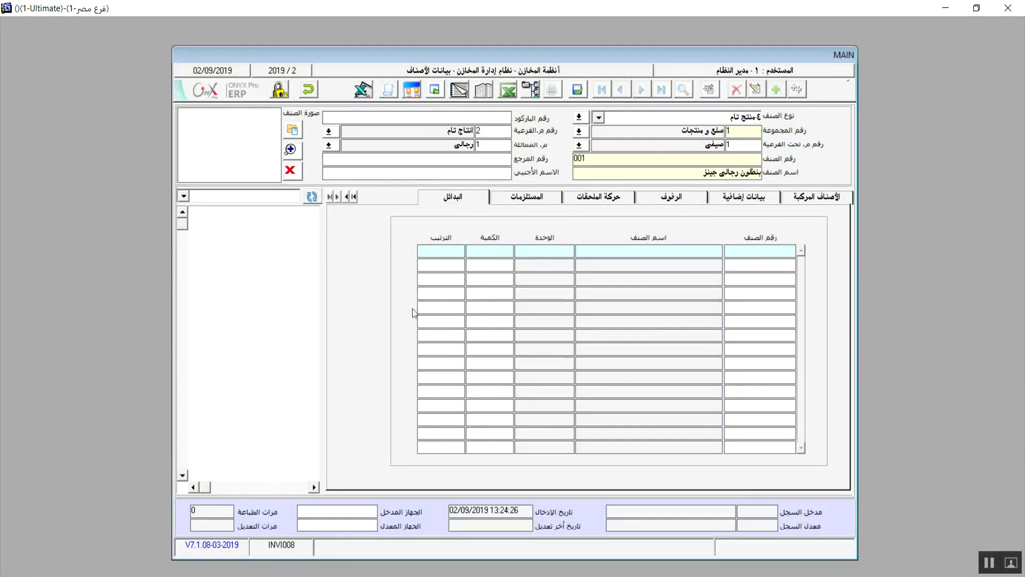
# Display the list of saved items (الأصناف), close it without choosing one, and start a new blank item record
pyautogui.click(354, 200)
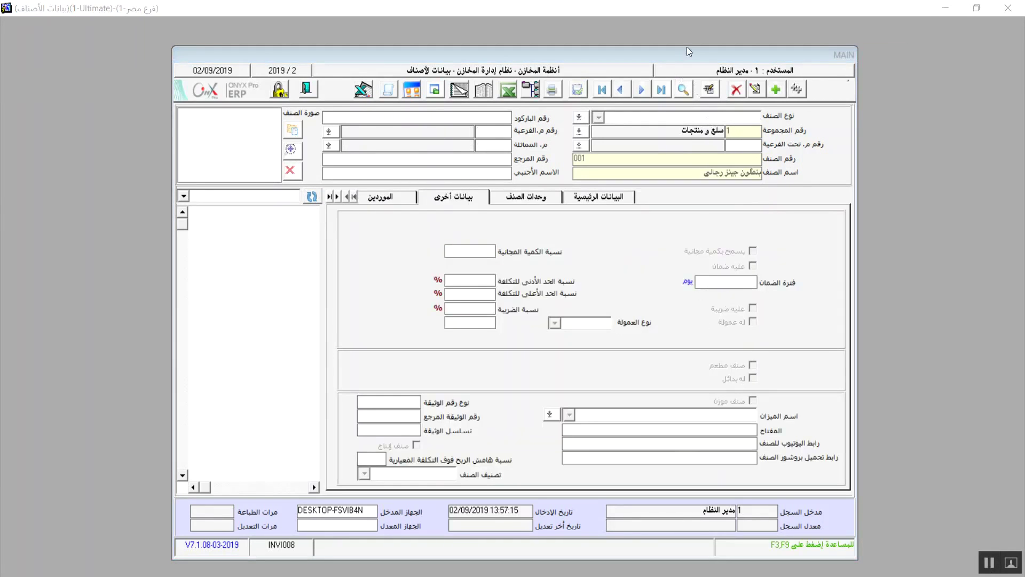
pyautogui.click(684, 90)
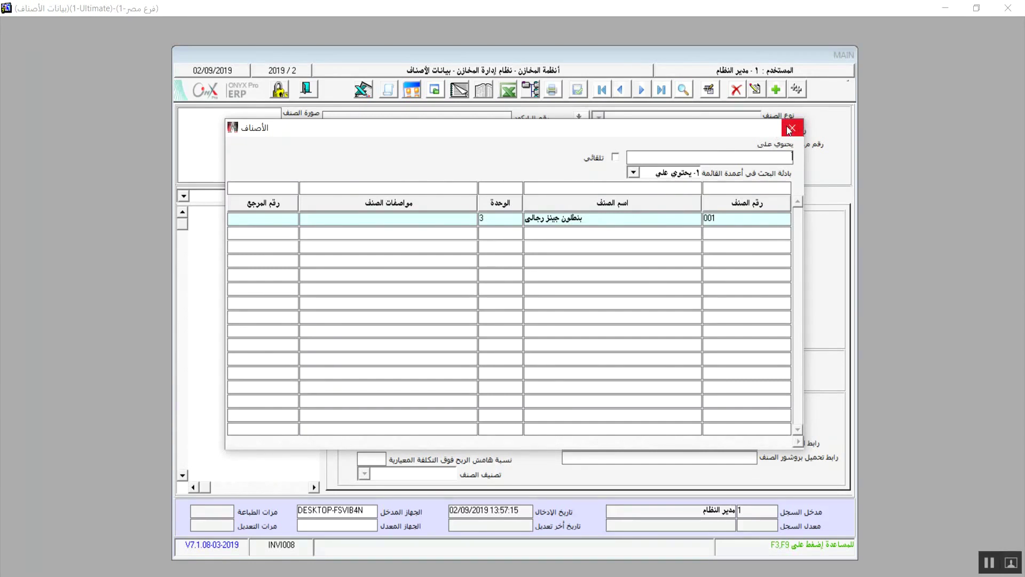
pyautogui.click(789, 128)
pyautogui.click(775, 88)
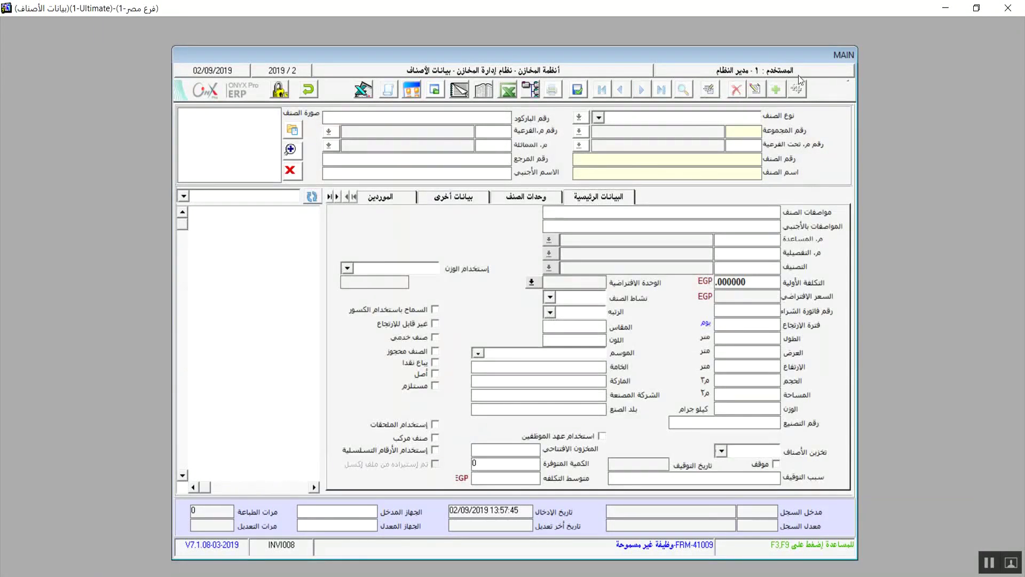
# Open the items' Excel import screen, look through the available columns, and set the Excel program path to EXCEL.EXE in the Office15 folder
pyautogui.click(510, 91)
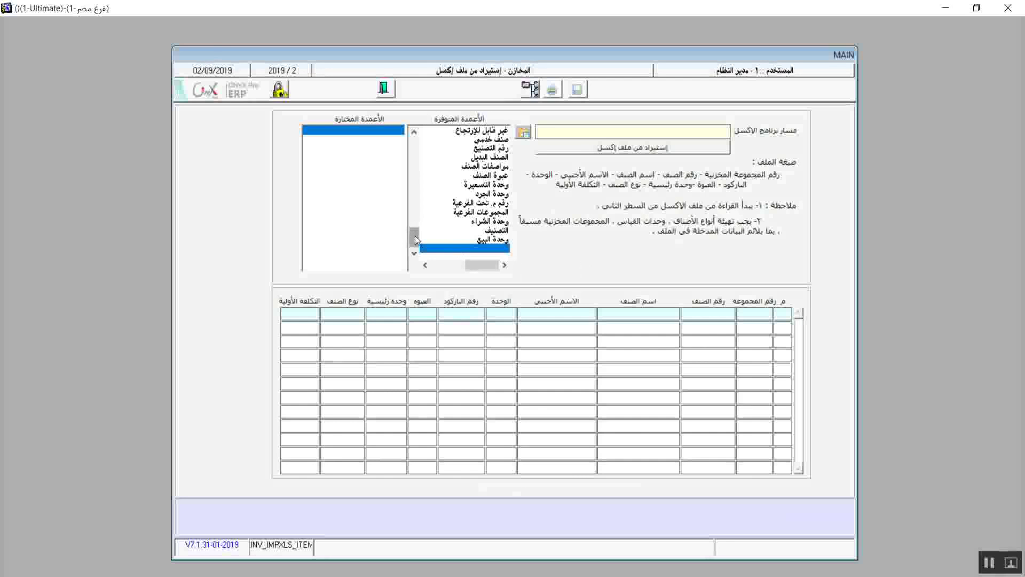
pyautogui.moveTo(416, 240); pyautogui.dragTo(418, 141)
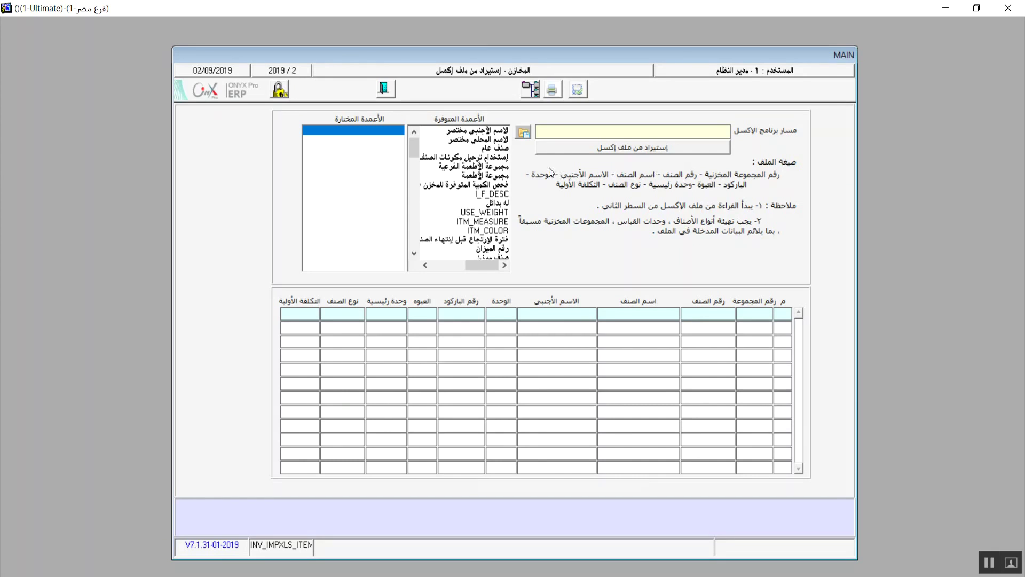
pyautogui.click(524, 132)
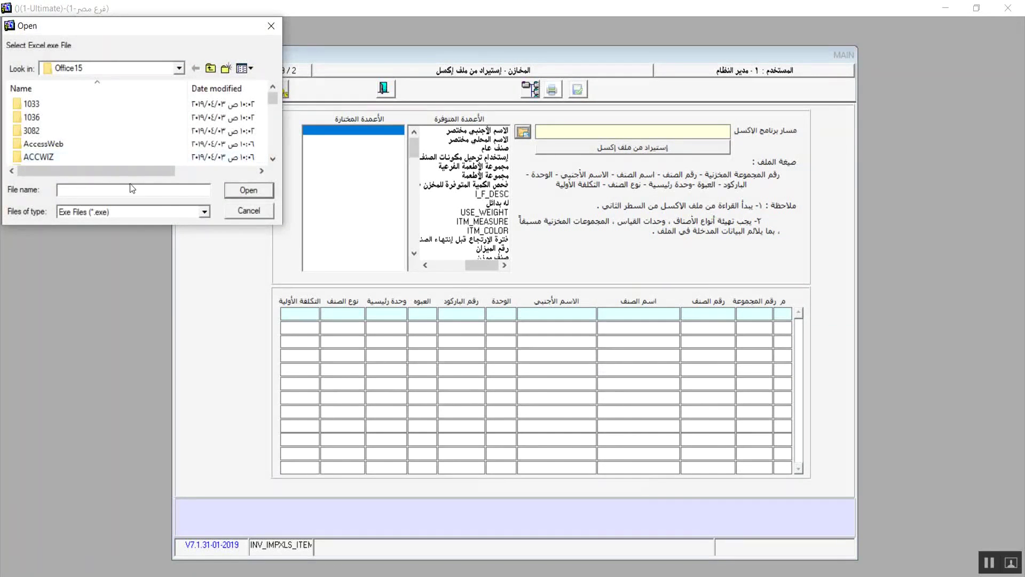
pyautogui.write('exc')
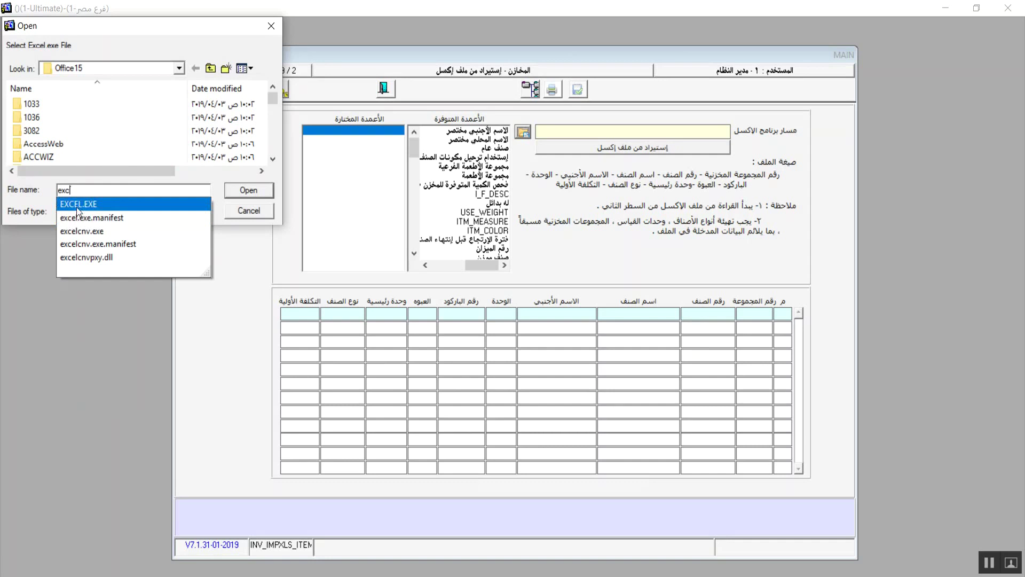
pyautogui.click(77, 207)
pyautogui.click(76, 209)
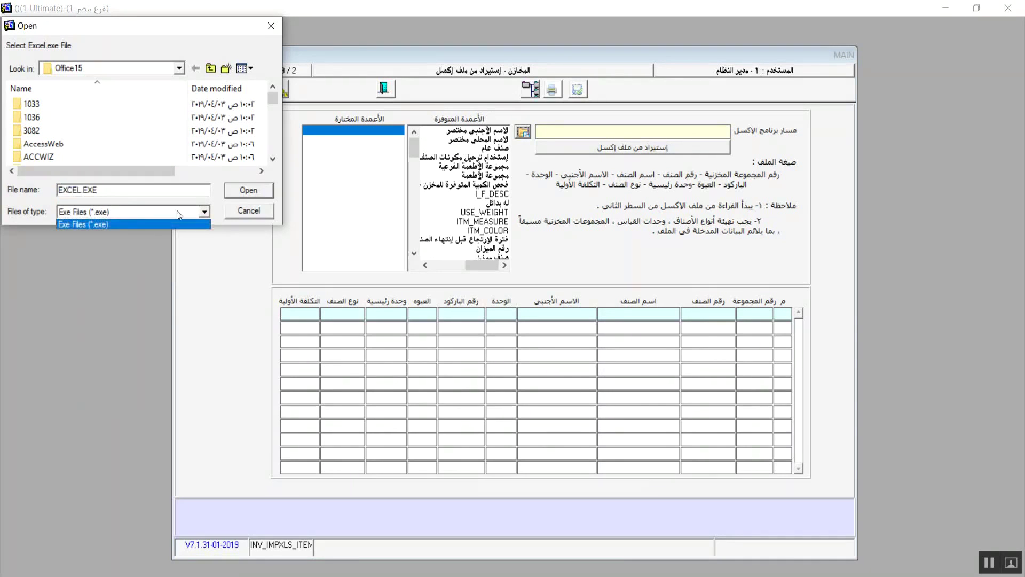
pyautogui.click(249, 192)
pyautogui.click(249, 192)
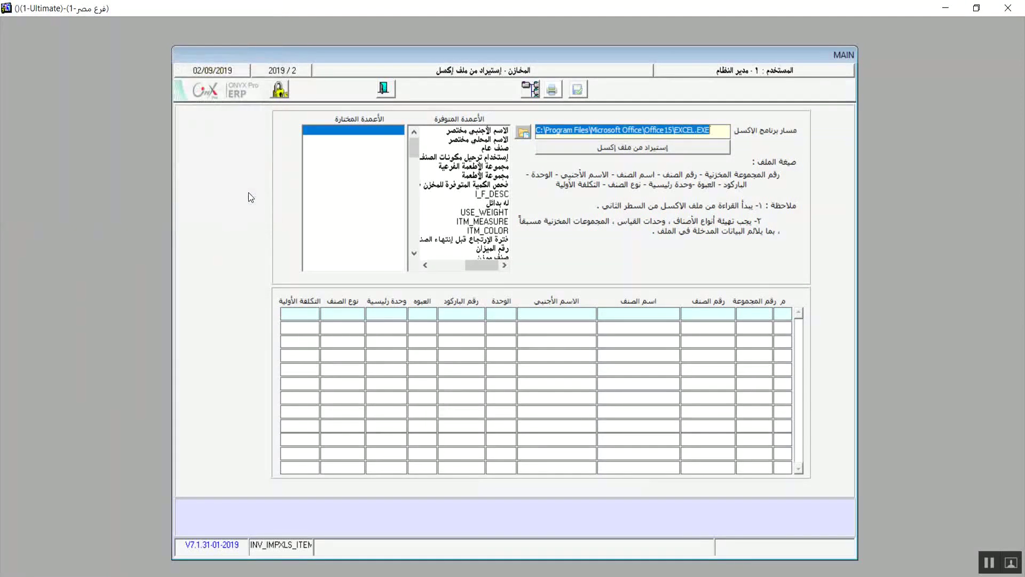
# Browse for an .xlsx file to import, cancel the file selection, and return to the item data screen
pyautogui.click(614, 149)
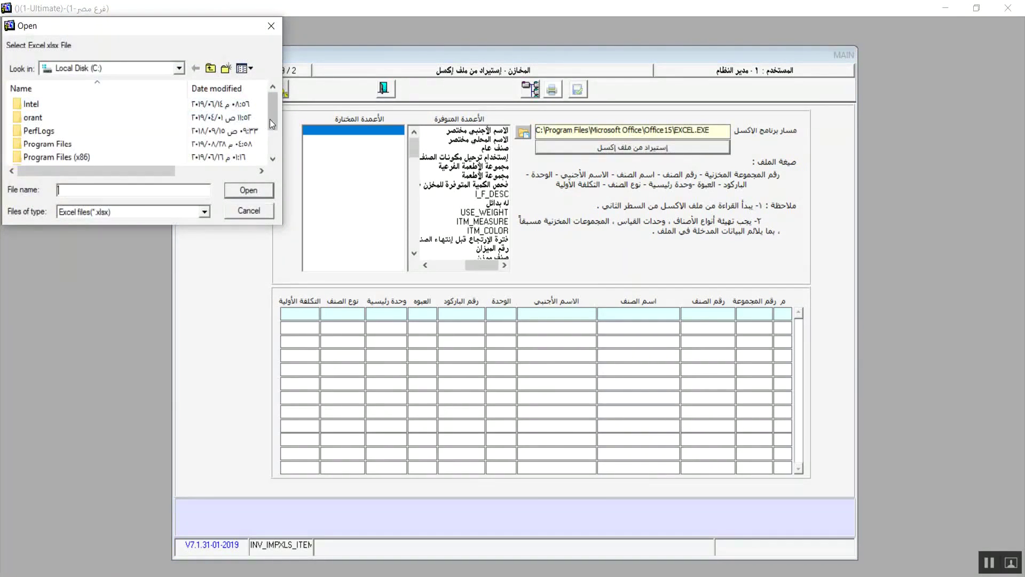
pyautogui.moveTo(271, 118)
pyautogui.mouseDown()
pyautogui.moveTo(280, 149)
pyautogui.moveTo(278, 117)
pyautogui.mouseUp()
pyautogui.click(244, 210)
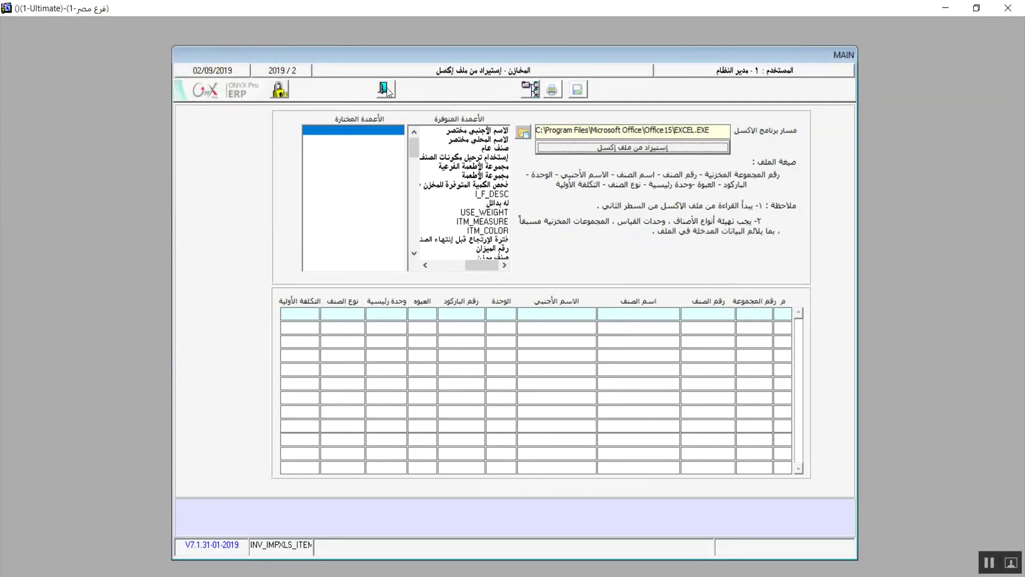
pyautogui.click(384, 88)
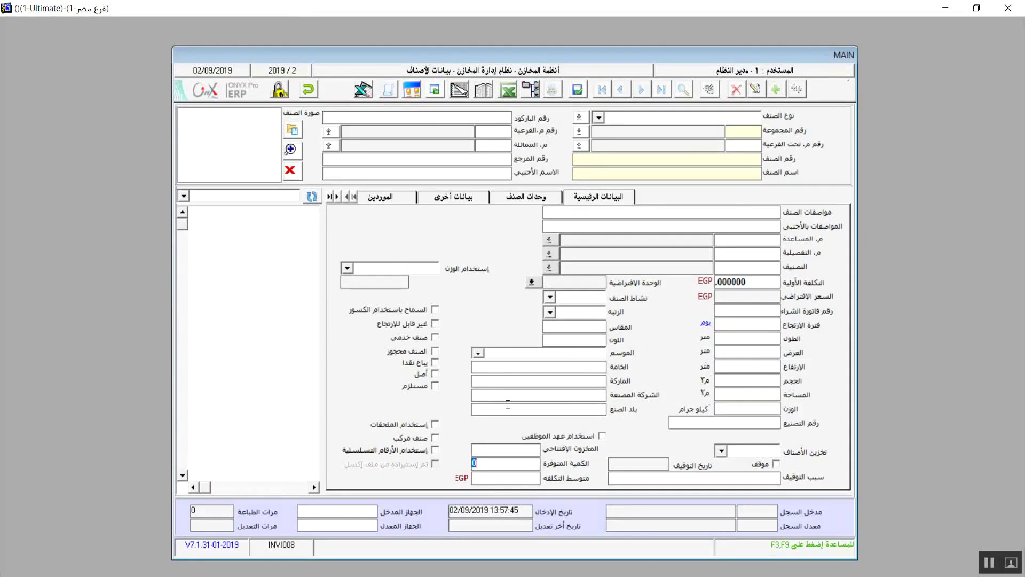